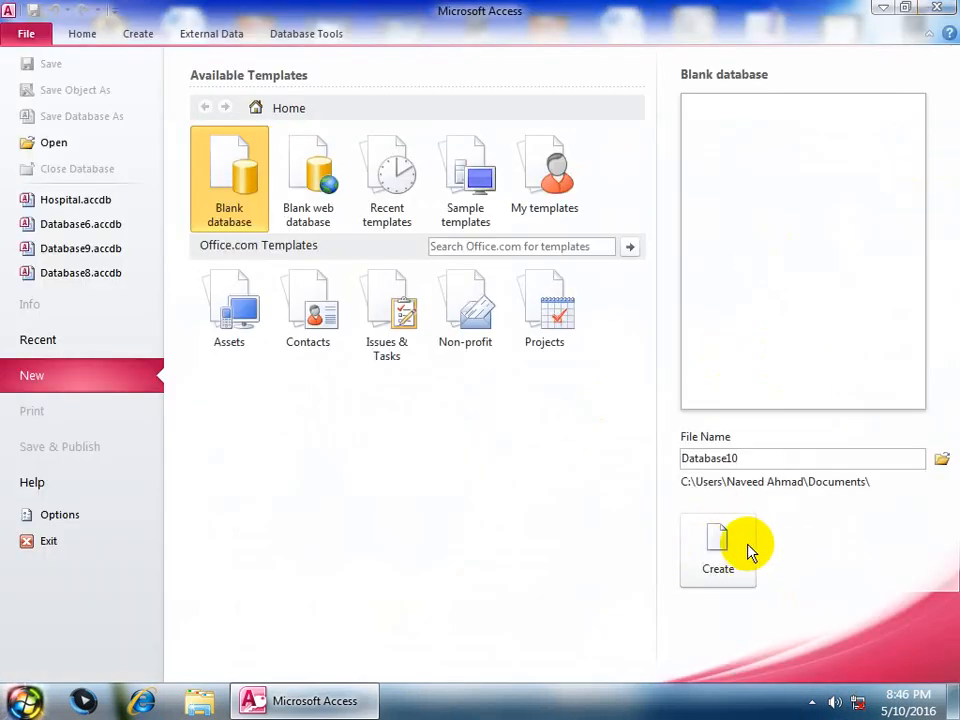
Create a blank database named Database10 and close its default table
left_click(700, 544)
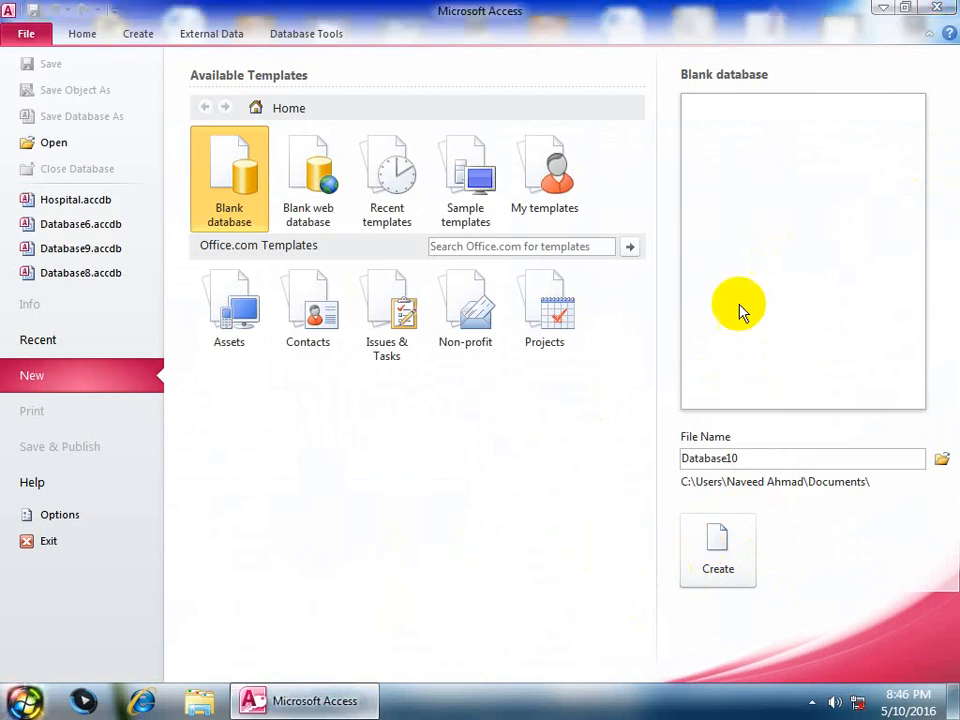
left_click(720, 553)
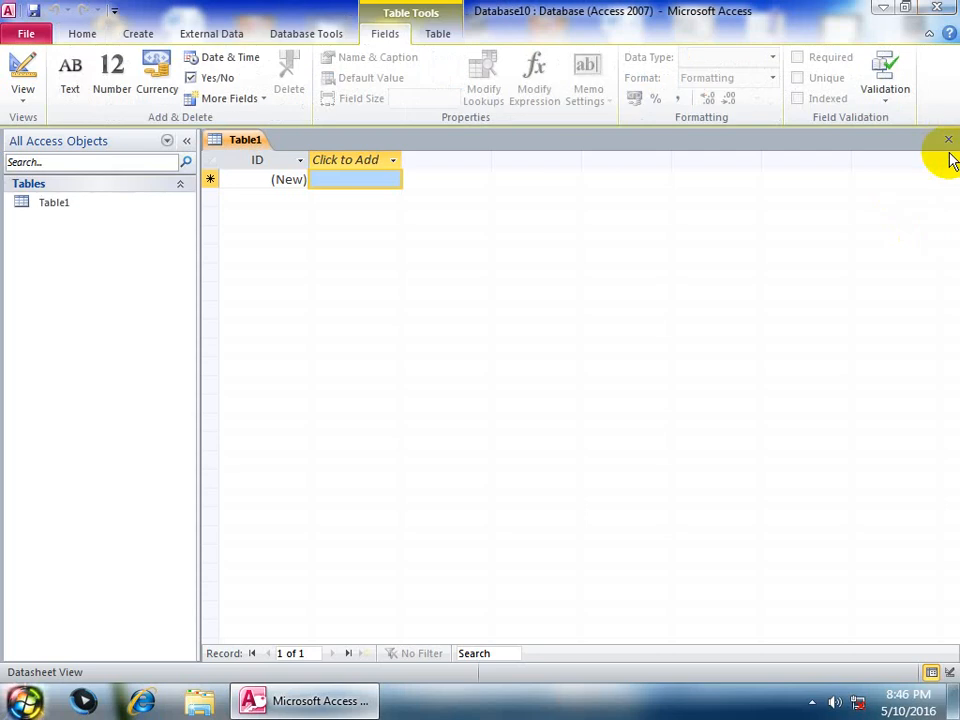
left_click(950, 142)
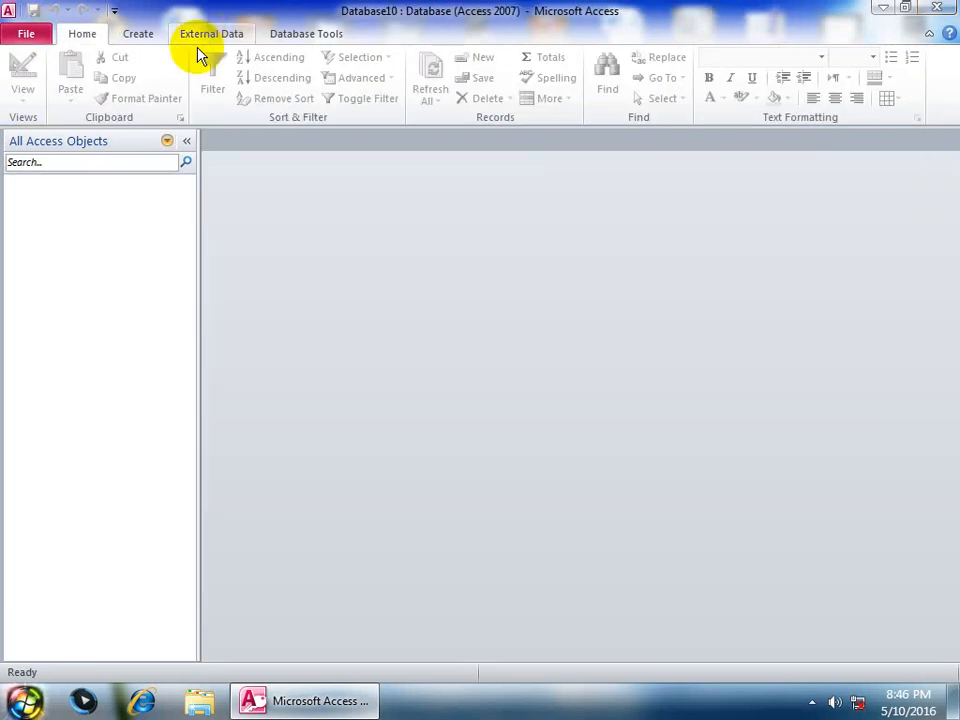
Start a new table in Design view and add a first field named ID
left_click(150, 33)
left_click(131, 78)
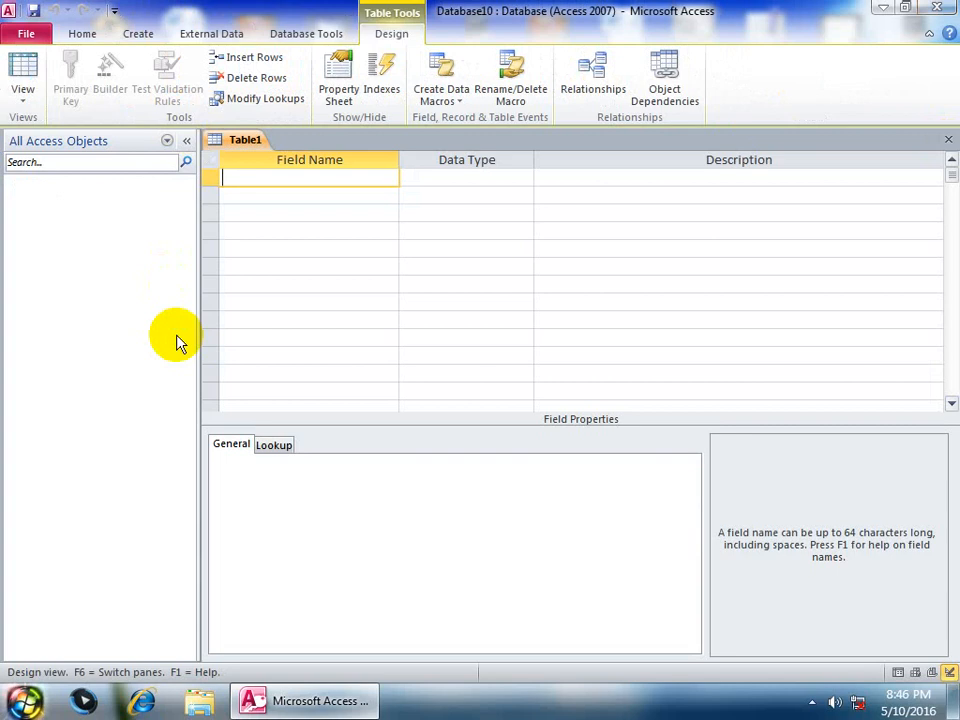
type("ID")
key("Tab")
key("Tab")
key("Tab")
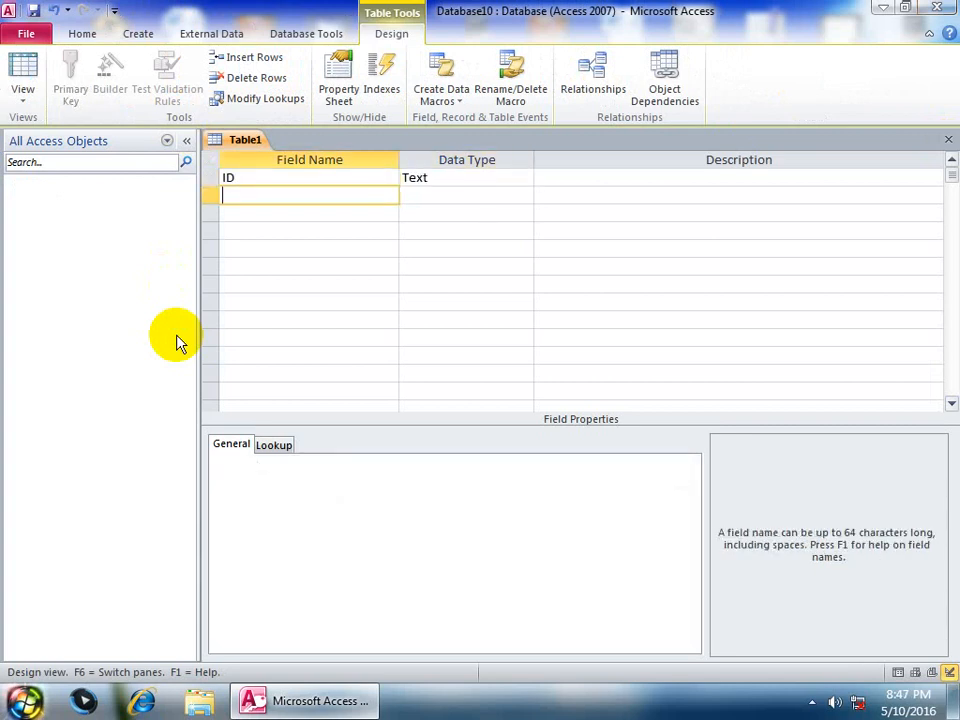
Add three more fields named name, program and fees below ID, accepting the reserved word as a field name
type("name")
key("Tab")
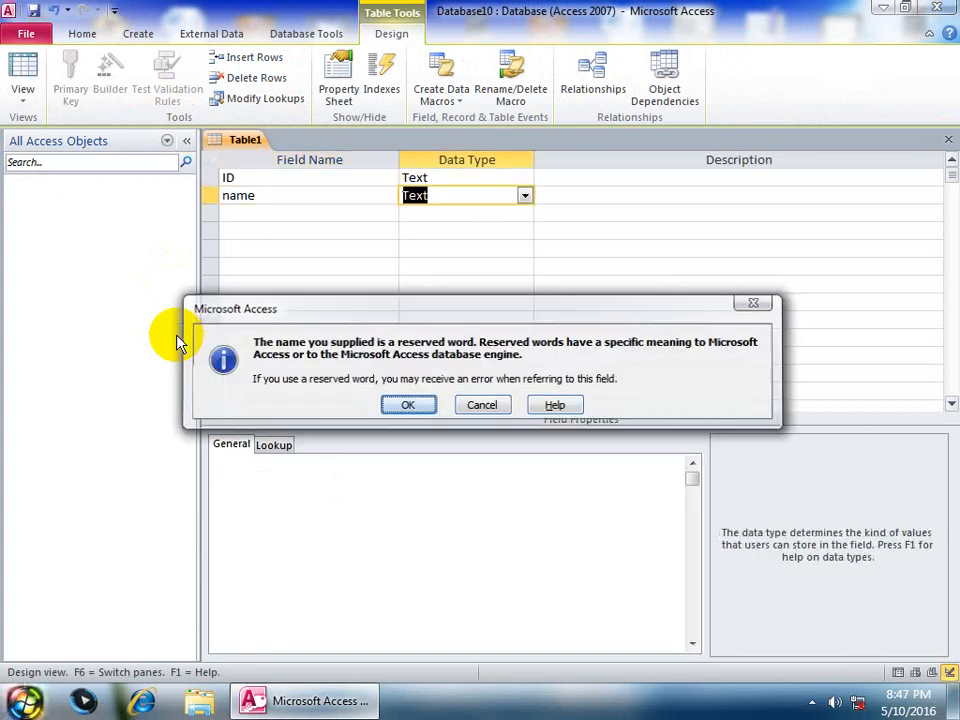
key("Return")
key("Tab")
key("Tab")
type("program")
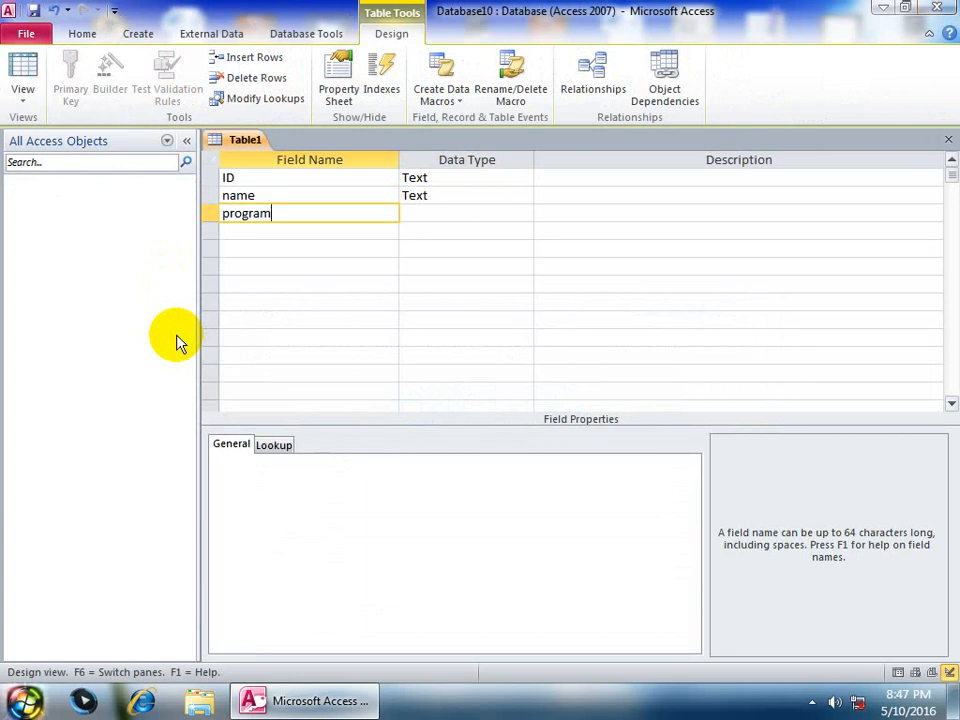
key("Tab")
key("Down")
type("fees")
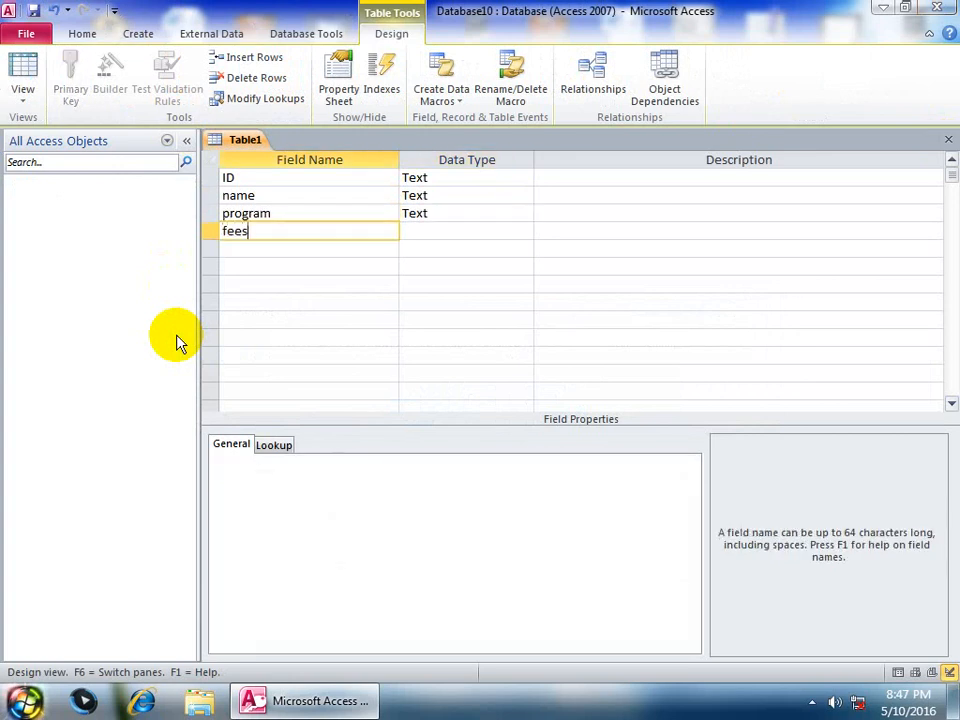
key("Escape")
type("fee")
key("BackSpace")
type("es")
Set the data type of the ID field to AutoNumber and of the fees field to Number
key("Tab")
key("Up")
key("Up")
type("a")
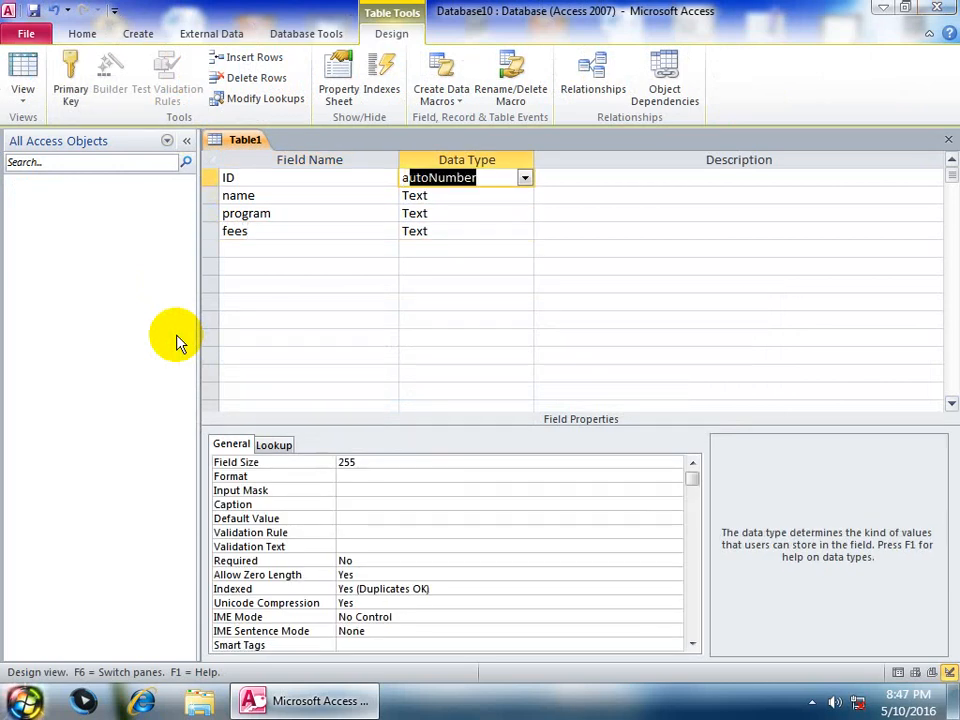
key("Down")
key("Down")
key("Down")
type("n")
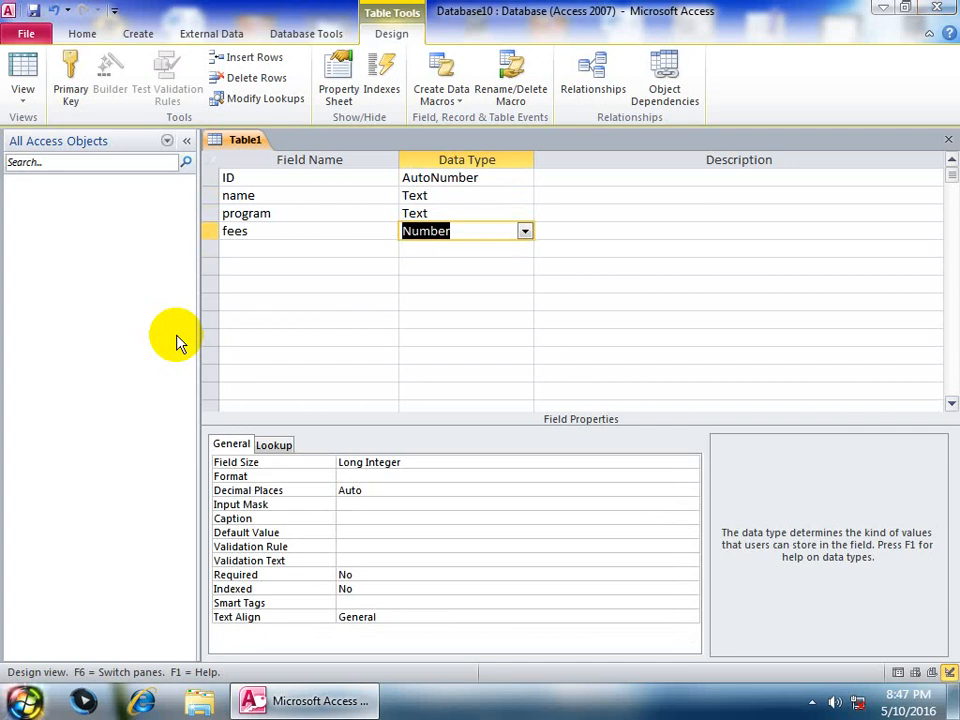
Close the table design and save it under the name Table1
key("ctrl+w")
key("Return")
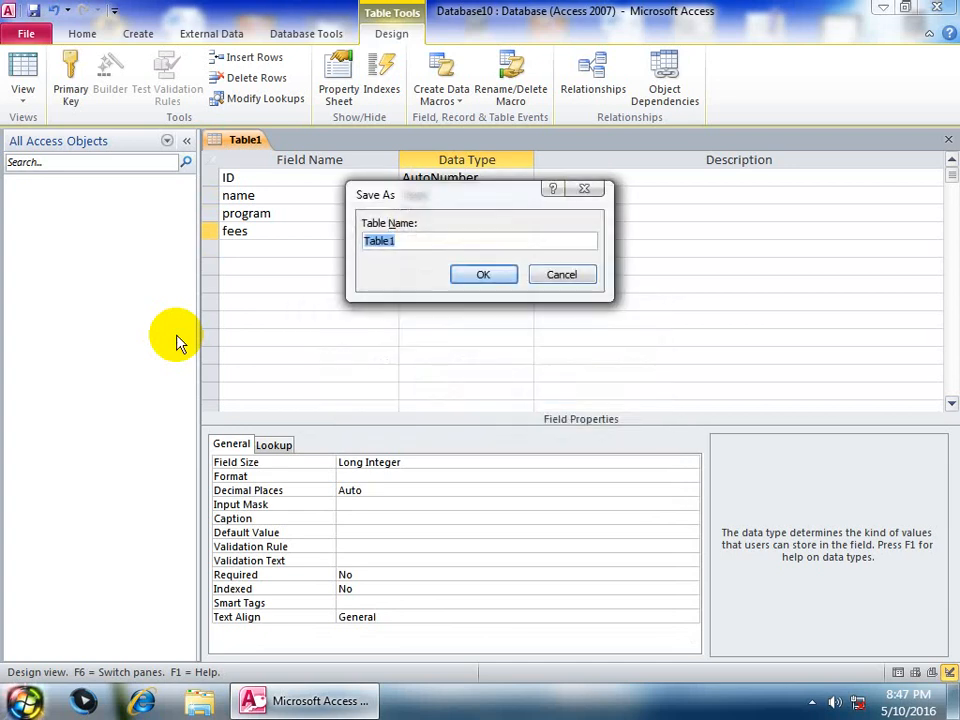
key("Return")
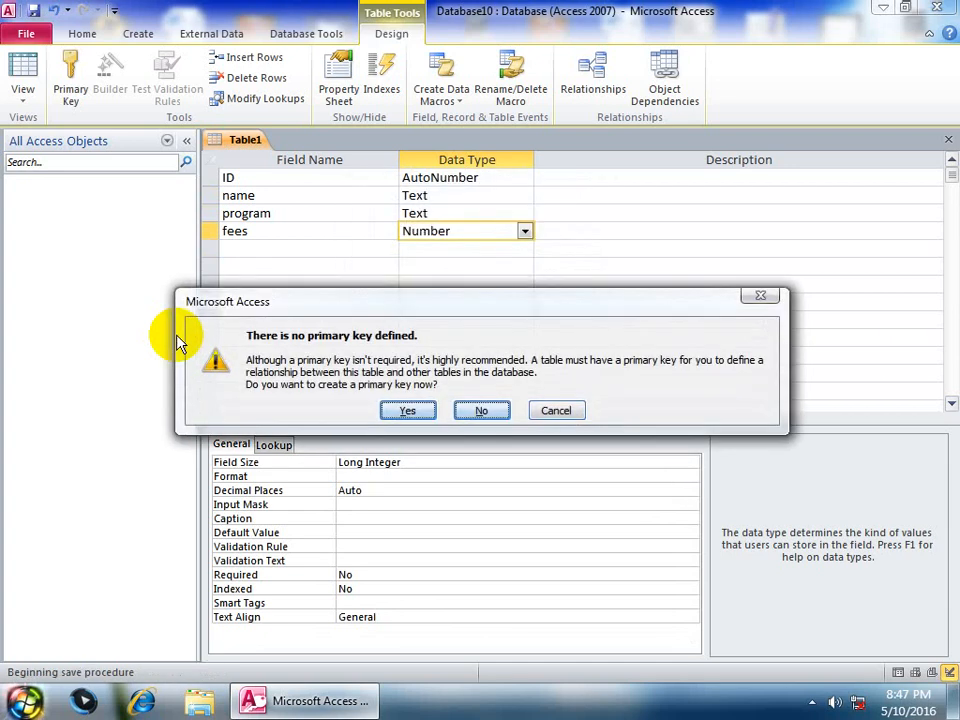
key("Return")
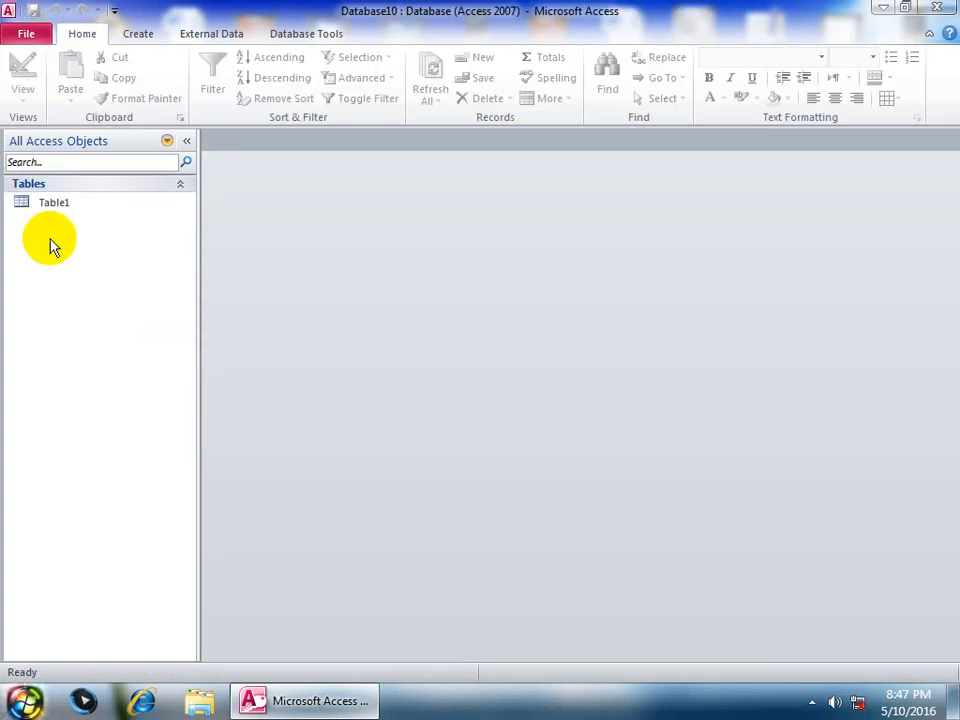
Open Table1 in Datasheet view and enter a person's first name in the name field of records 1 to 5
double_click(72, 205)
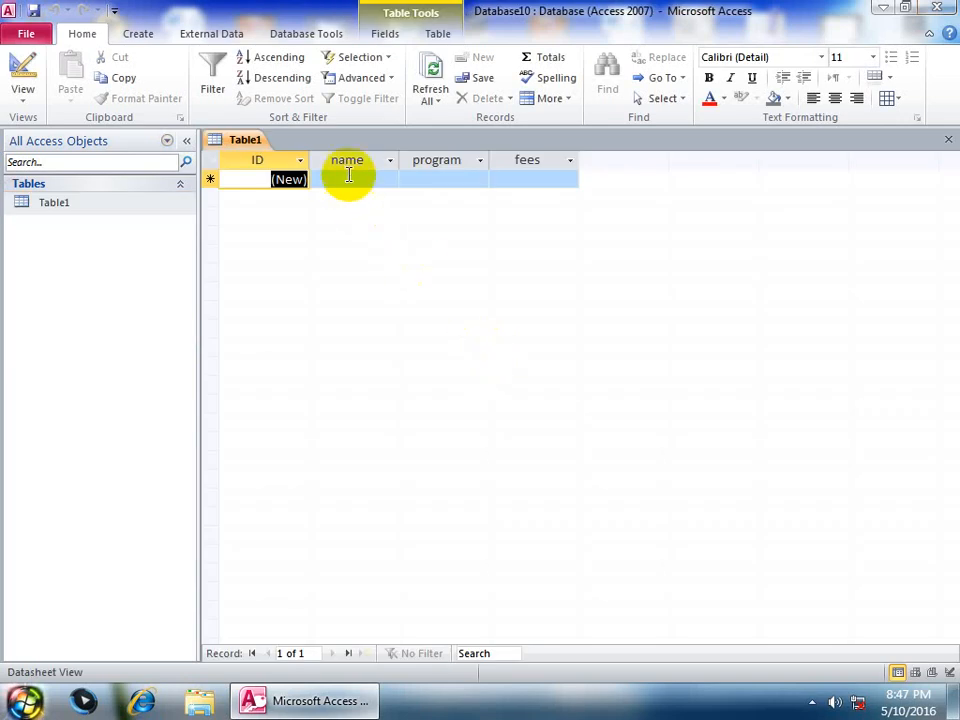
left_click(349, 178)
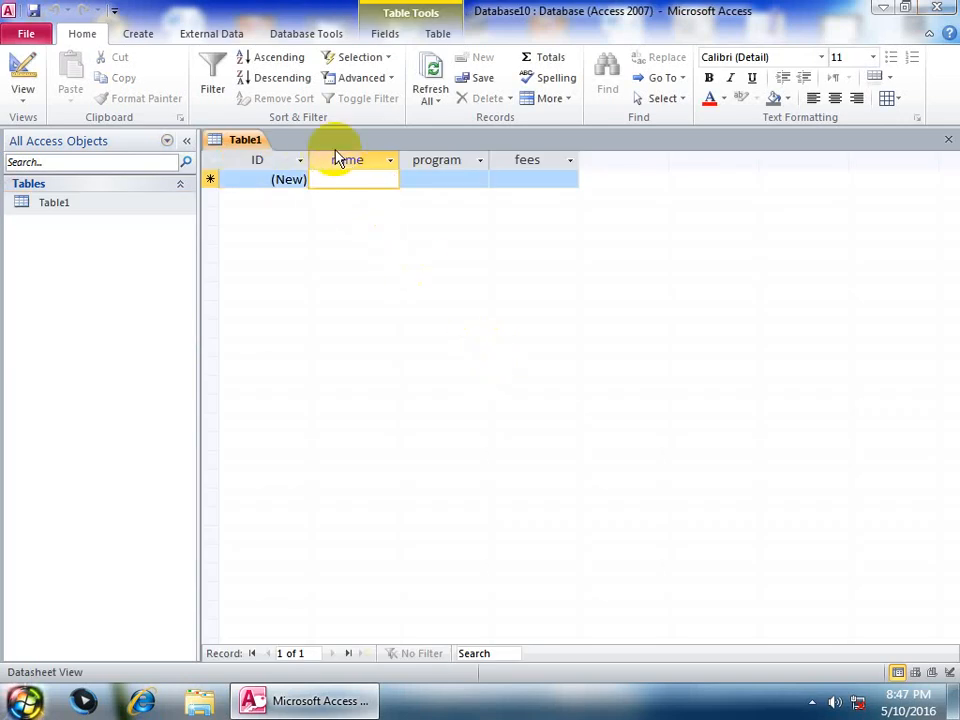
type("asad")
key("Down")
type("at")
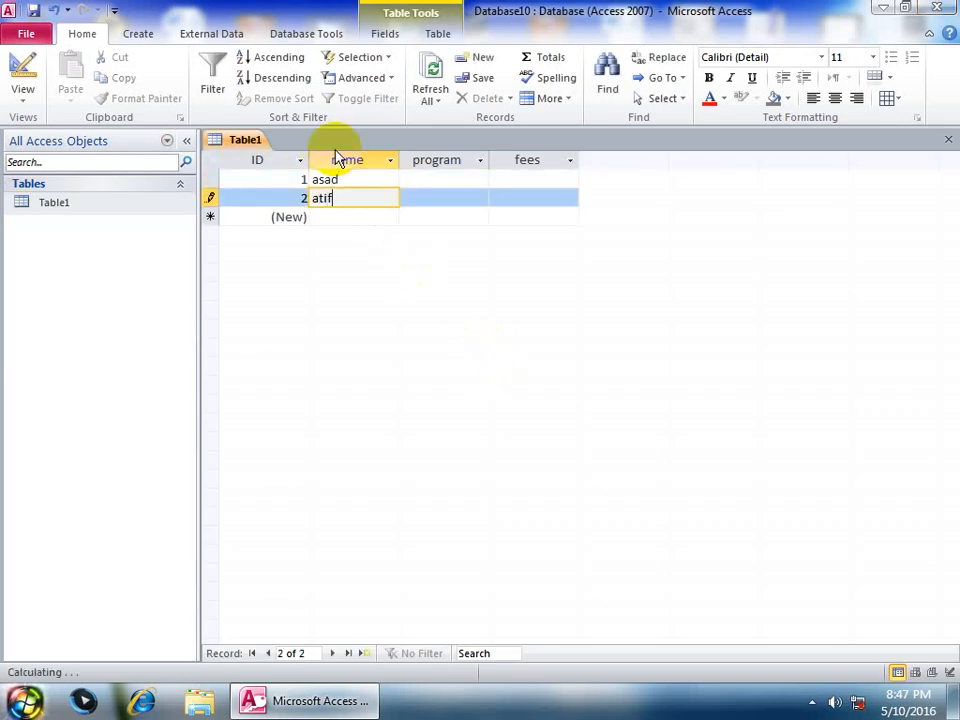
key("Down")
type("wali")
key("Down")
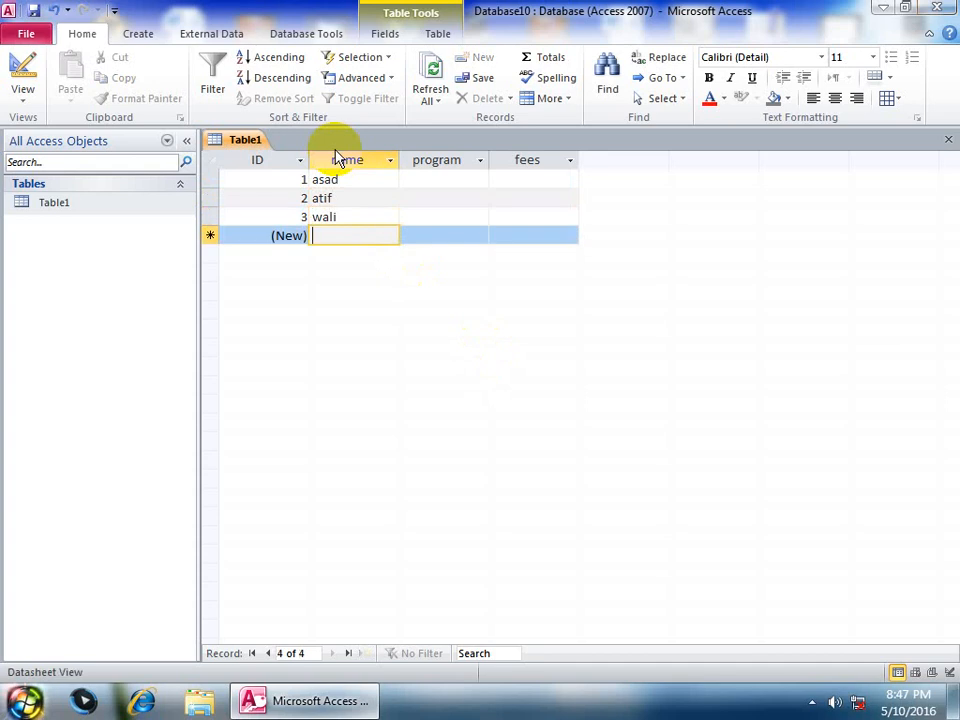
type("naveed")
key("Down")
type("fahee")
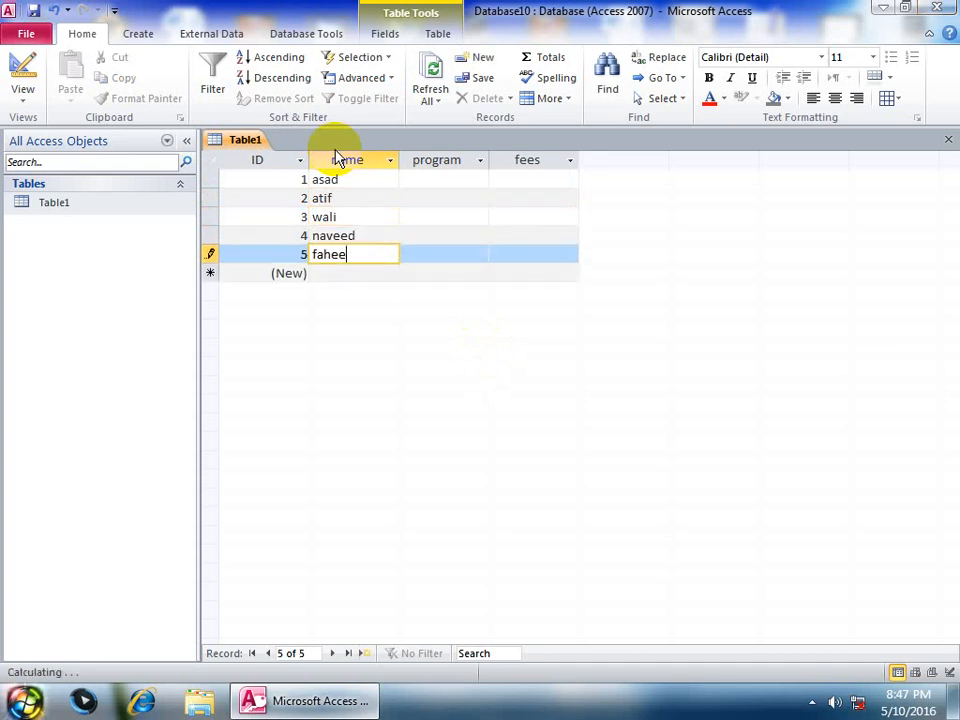
type("m")
Enter a person's first name in the name field of records 6 to 10
key("Down")
type("at")
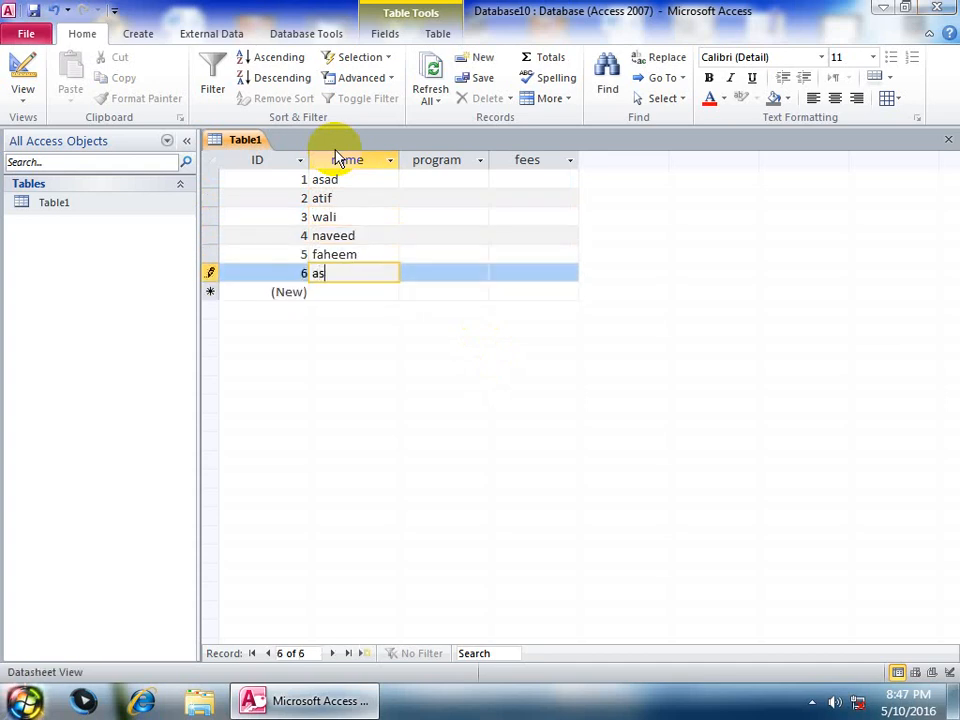
type("if")
key("Down")
type("fawad")
key("Down")
type("fa")
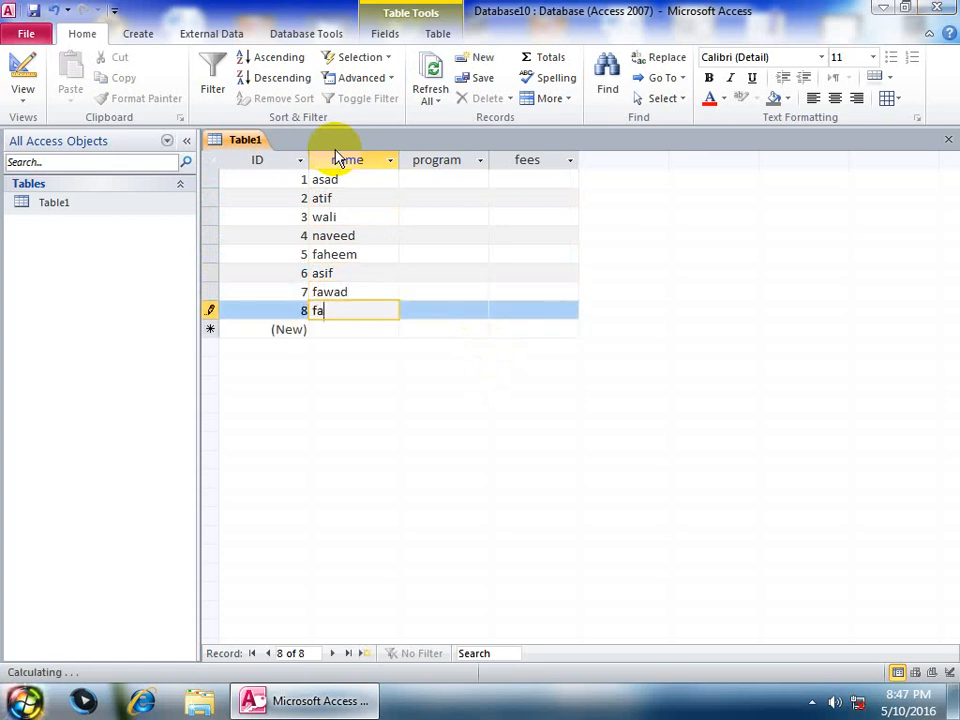
type("yaz")
key("Down")
type("fari")
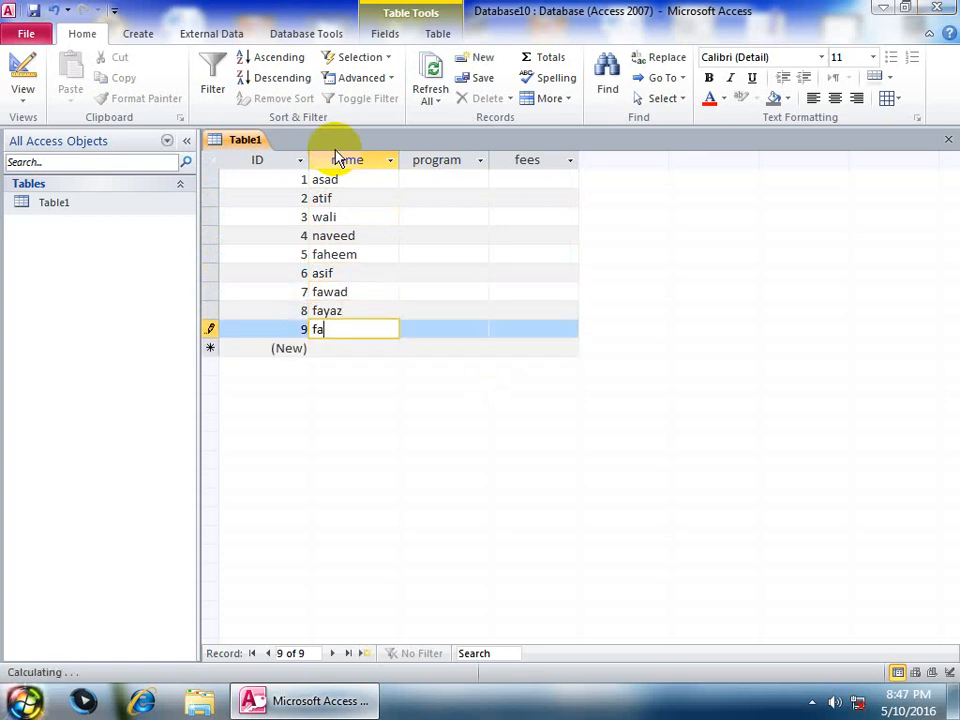
key("Down")
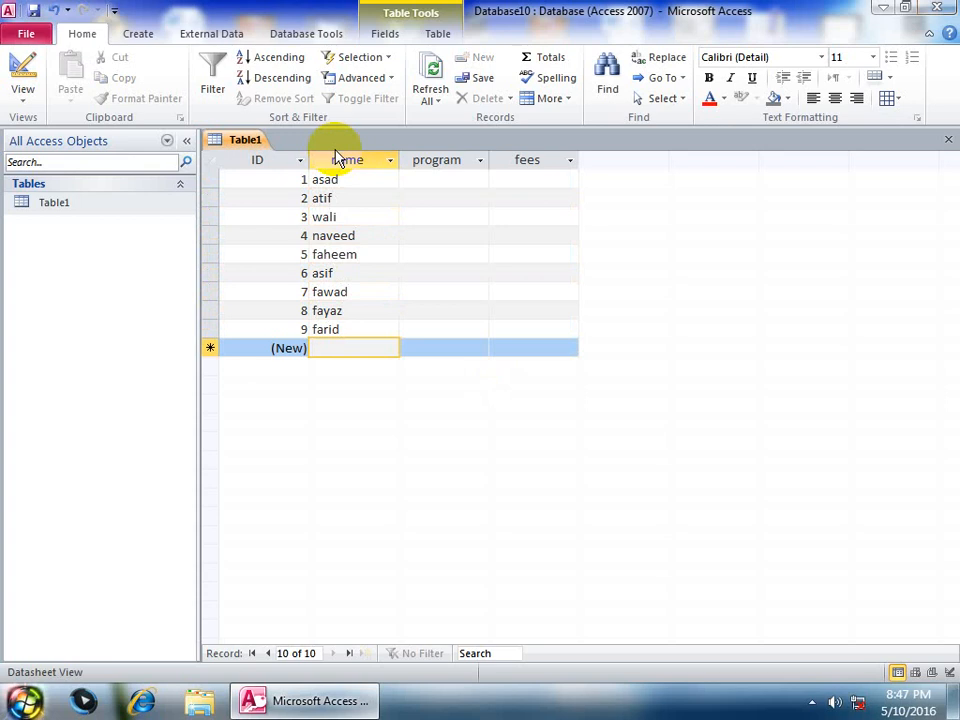
type("yousaf")
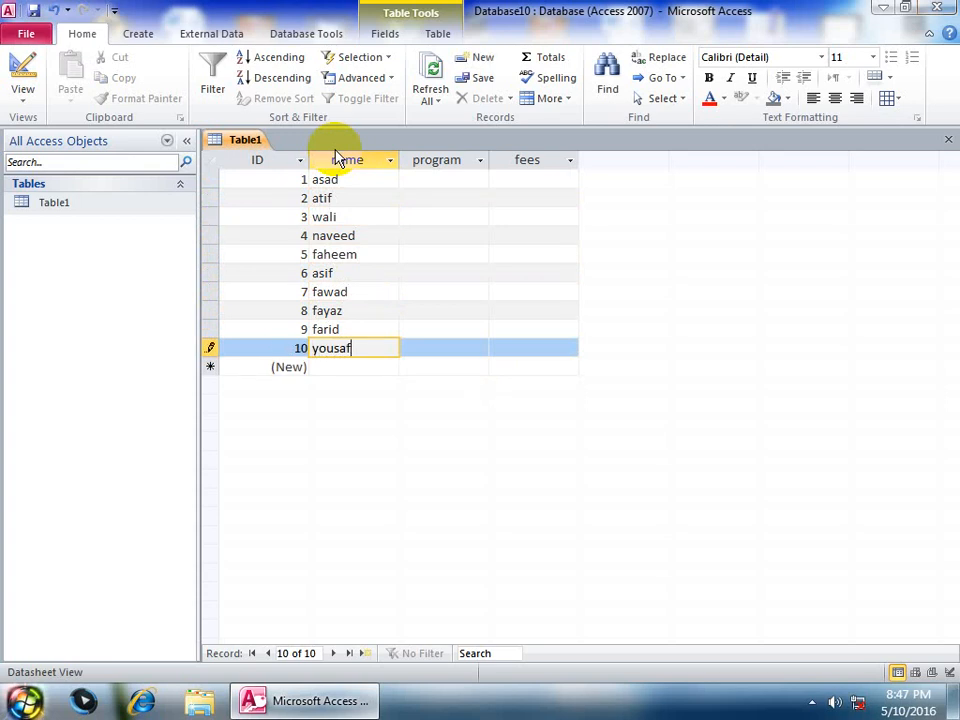
Fill the program field of records 1 to 5 with word, excel, word, access and windows
key("Up")
key("Up")
key("Up")
key("Up")
key("Up")
key("Up")
key("Up")
key("Up")
key("Up")
key("Tab")
type("word")
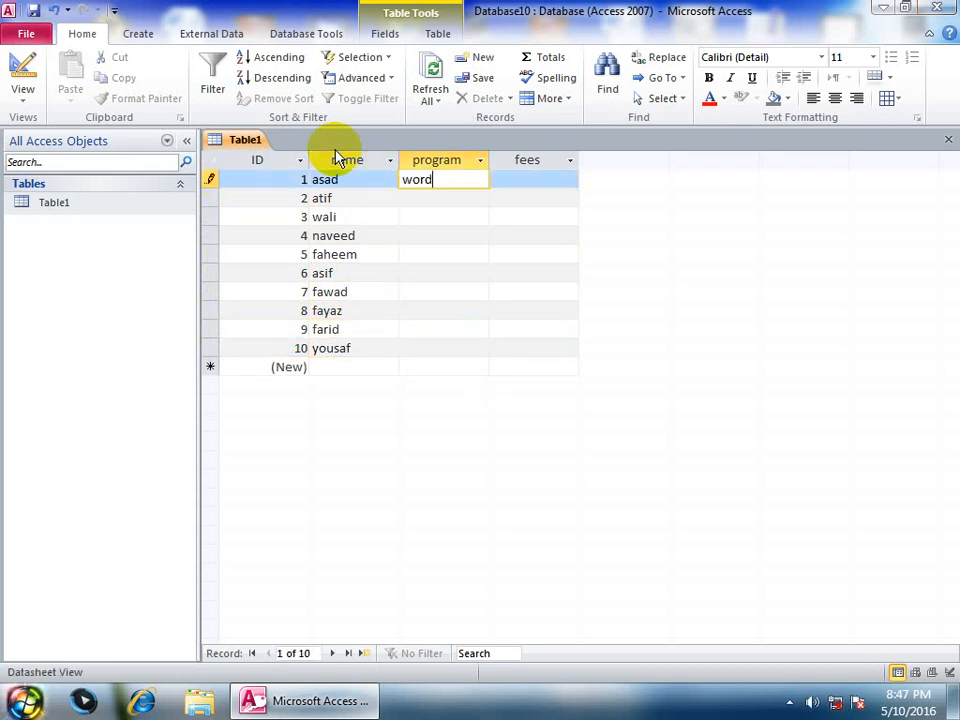
key("Down")
type("excel")
key("Down")
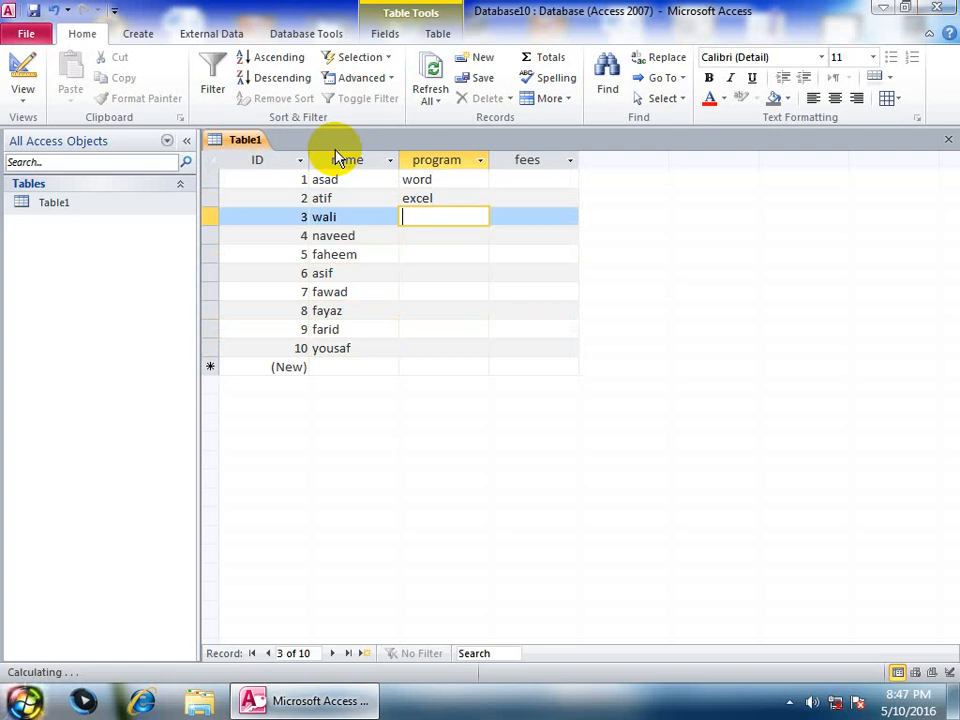
type("word")
key("Down")
type("access")
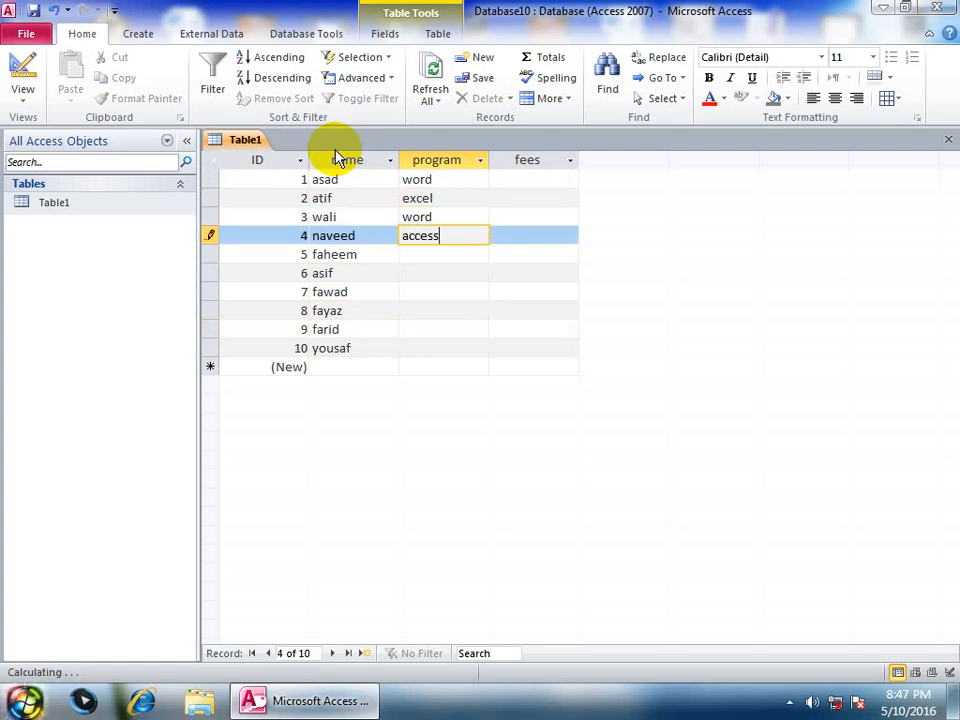
key("Down")
type("wind")
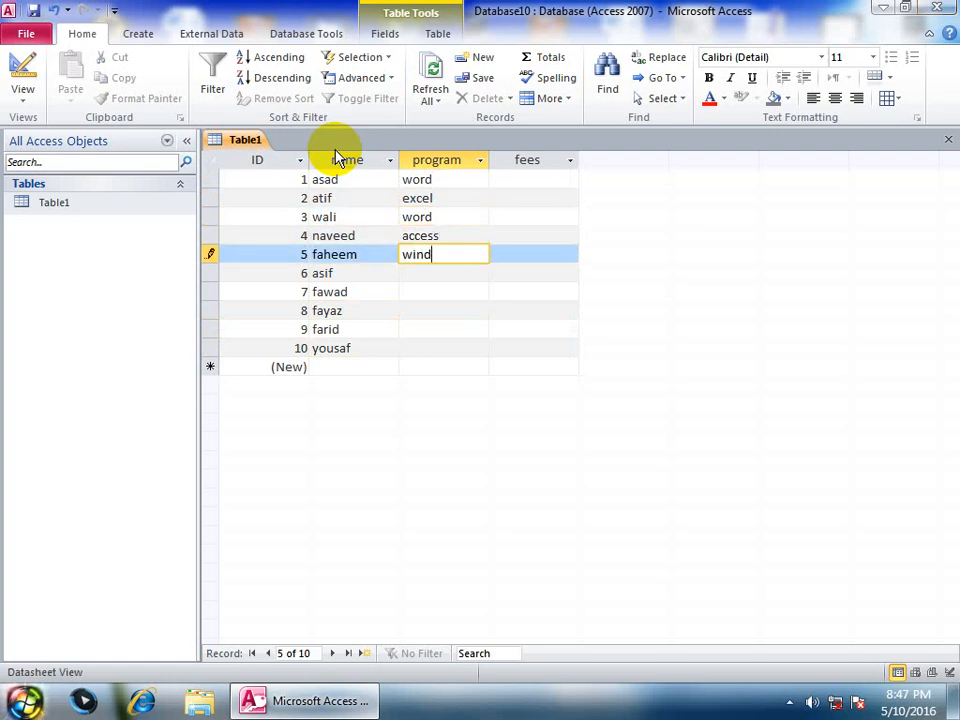
type("ows")
Fill the program field of records 6 to 10 with excel, access, windows, excel and access
key("Down")
type("exce")
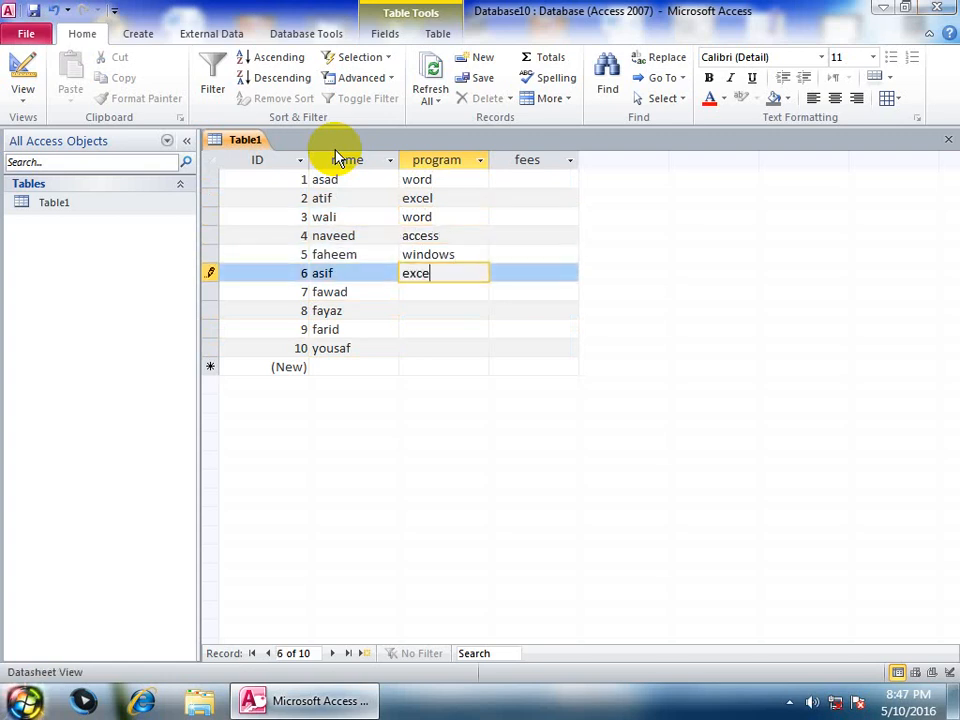
key("Down")
type("access")
key("Down")
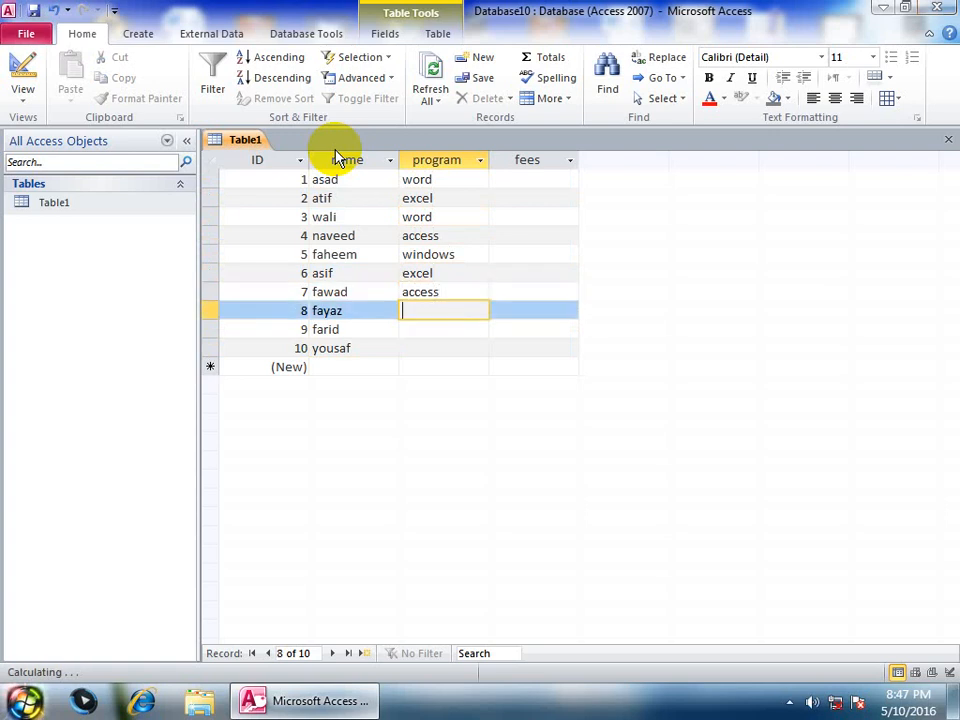
type("windows")
key("Down")
type("exc")
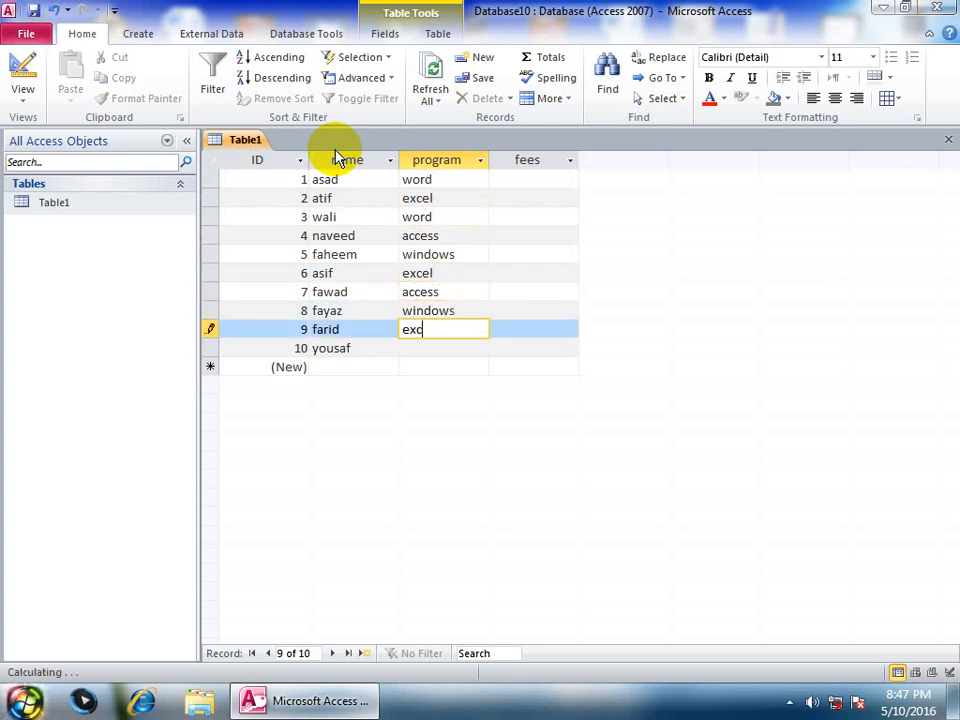
type("el")
key("Down")
type("a")
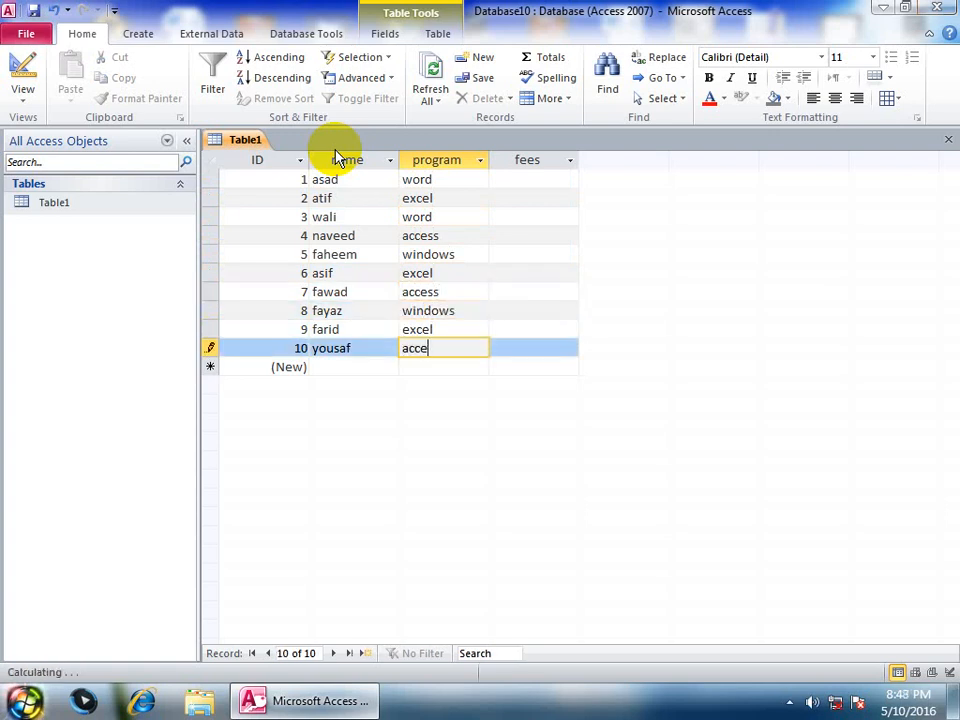
type("ccess")
Fill the fees field of records 1 to 5 with 1000, 2000, 3000, 4000 and 5000
key("Up")
key("Up")
key("Up")
key("Up")
key("Up")
key("Up")
key("Up")
key("Up")
key("Up")
key("Right")
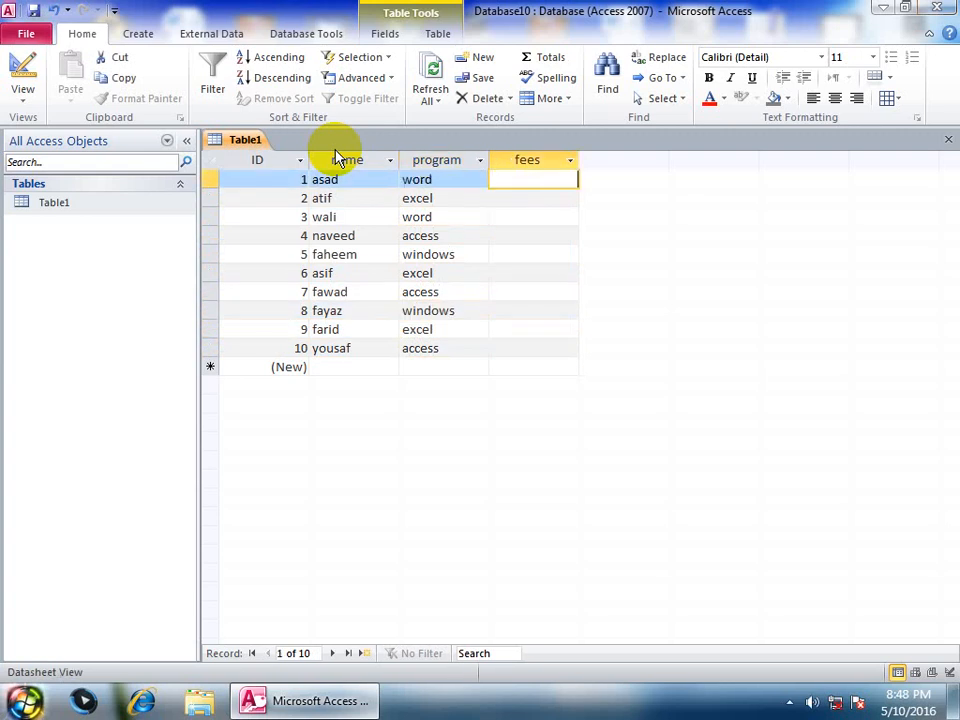
type("1000")
key("Down")
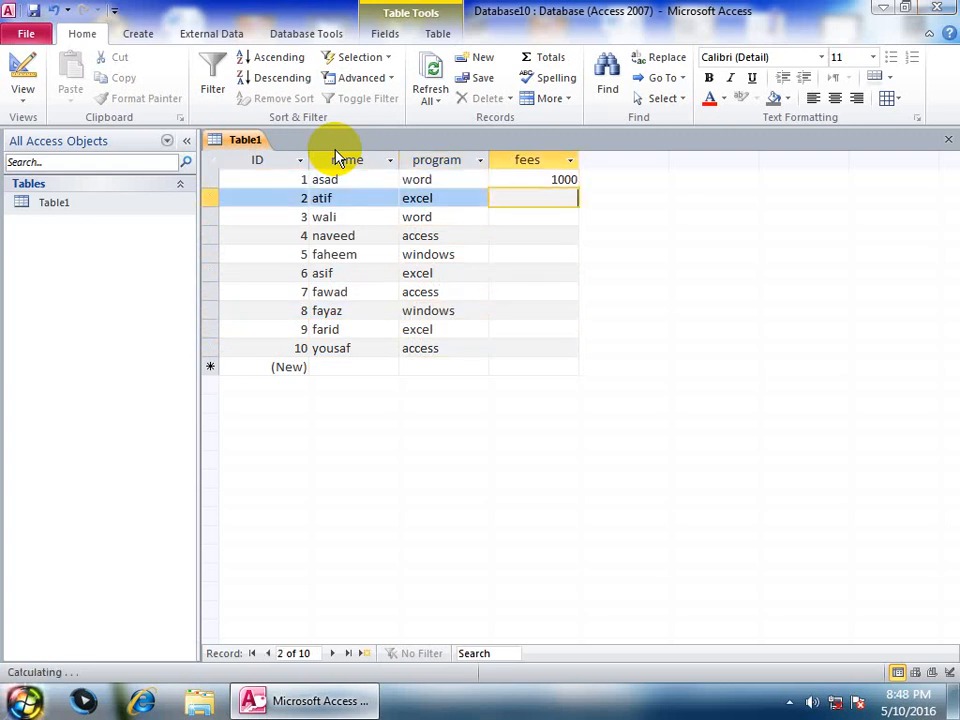
type("2000")
key("Down")
type("3000")
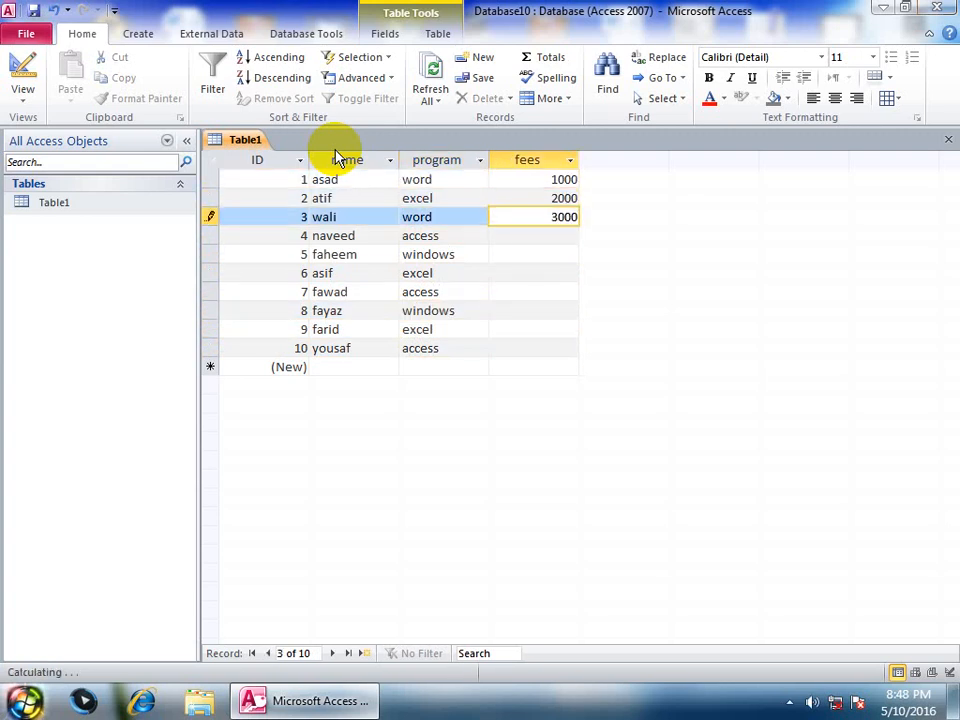
key("Down")
type("4000")
key("Down")
type("5")
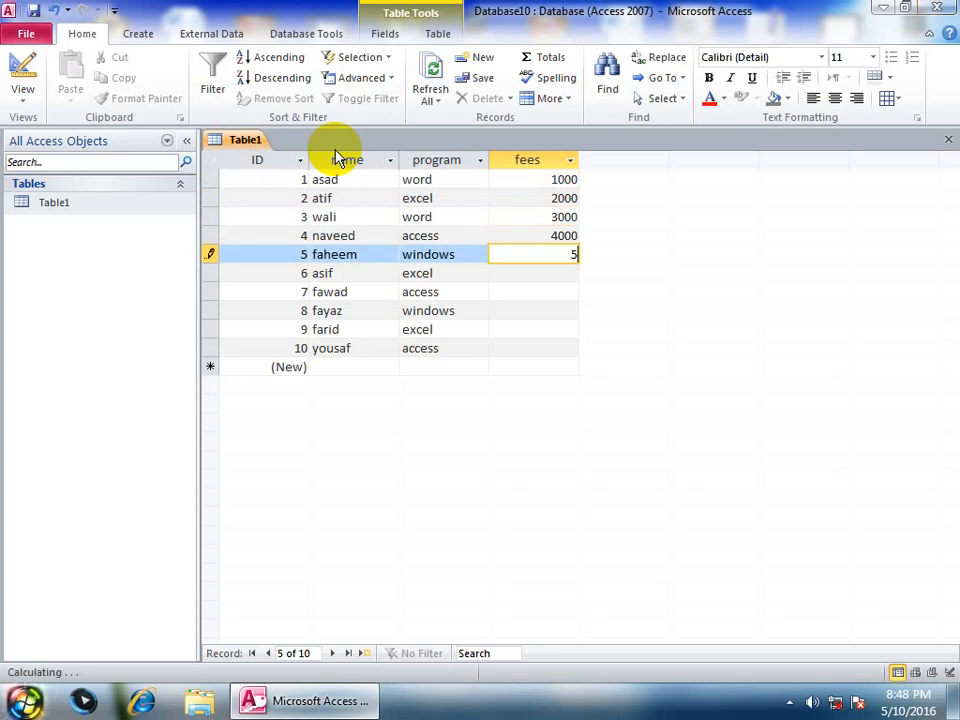
type("000")
key("Down")
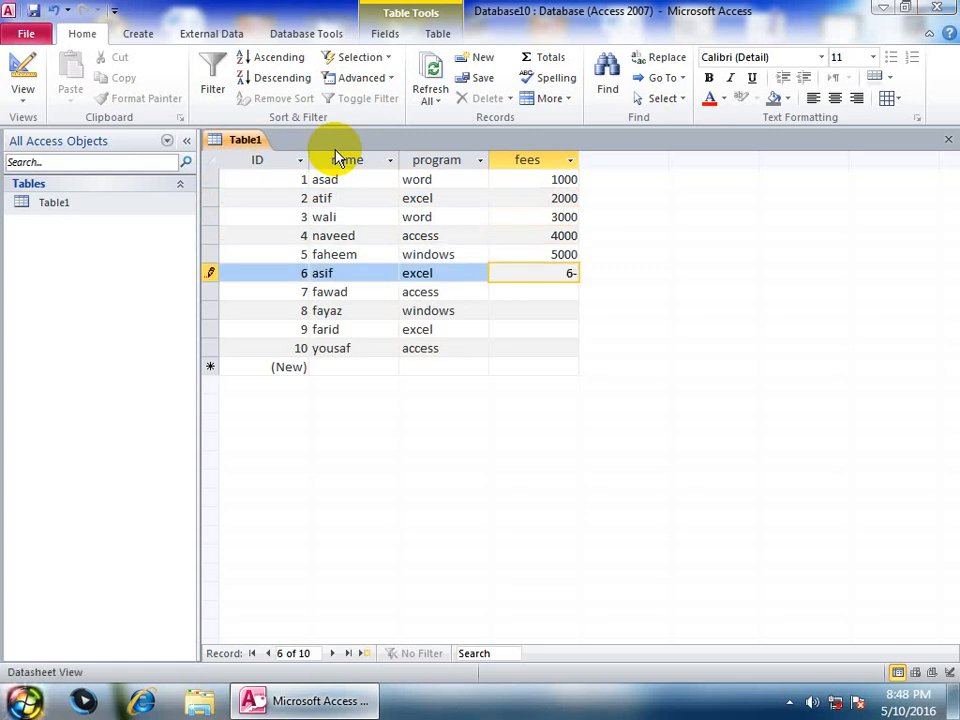
Fill the fees field of records 6 to 10 with 6000, 7000, 5000, 4000 and 3000, and close Table1
type("6-")
key("BackSpace")
type("000")
key("Down")
type("70")
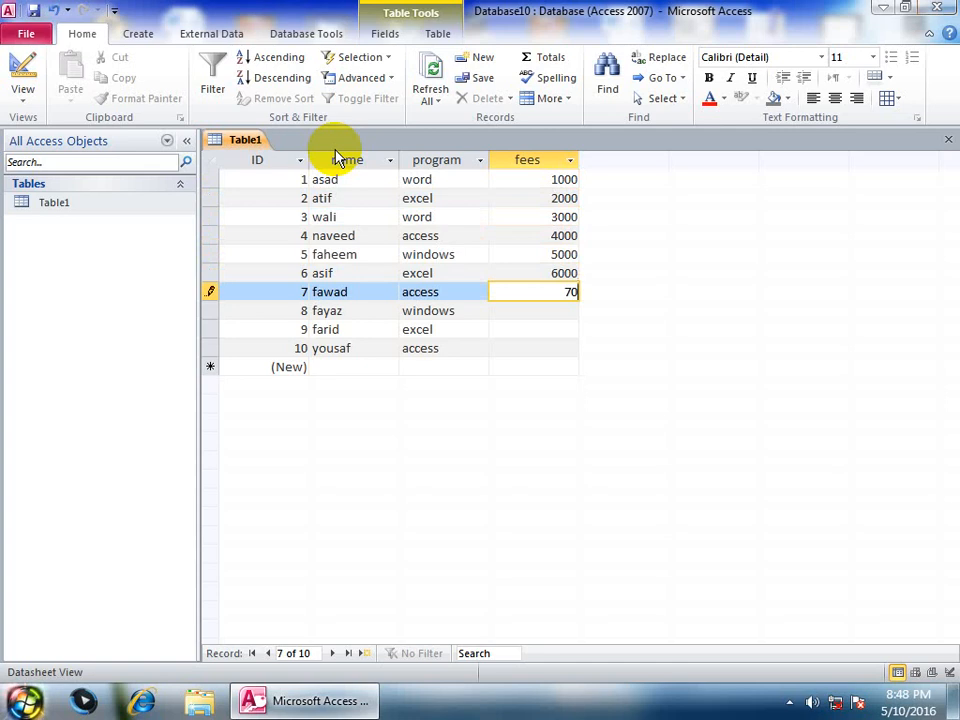
type("00")
key("Down")
type("5")
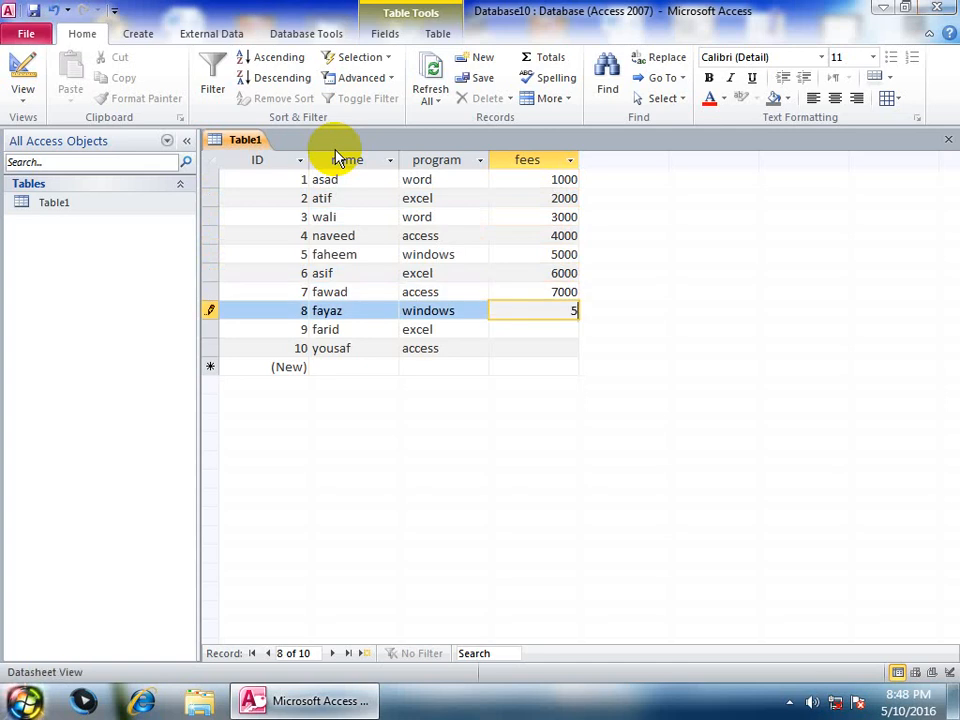
type("000")
key("Down")
type("4")
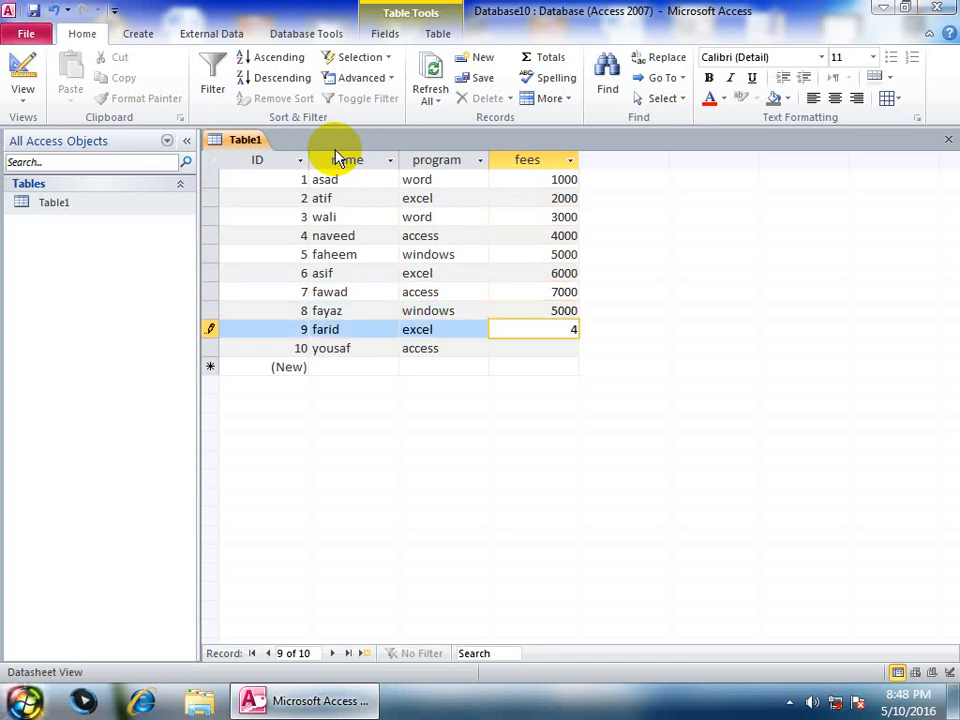
type("000")
key("Down")
type("3000")
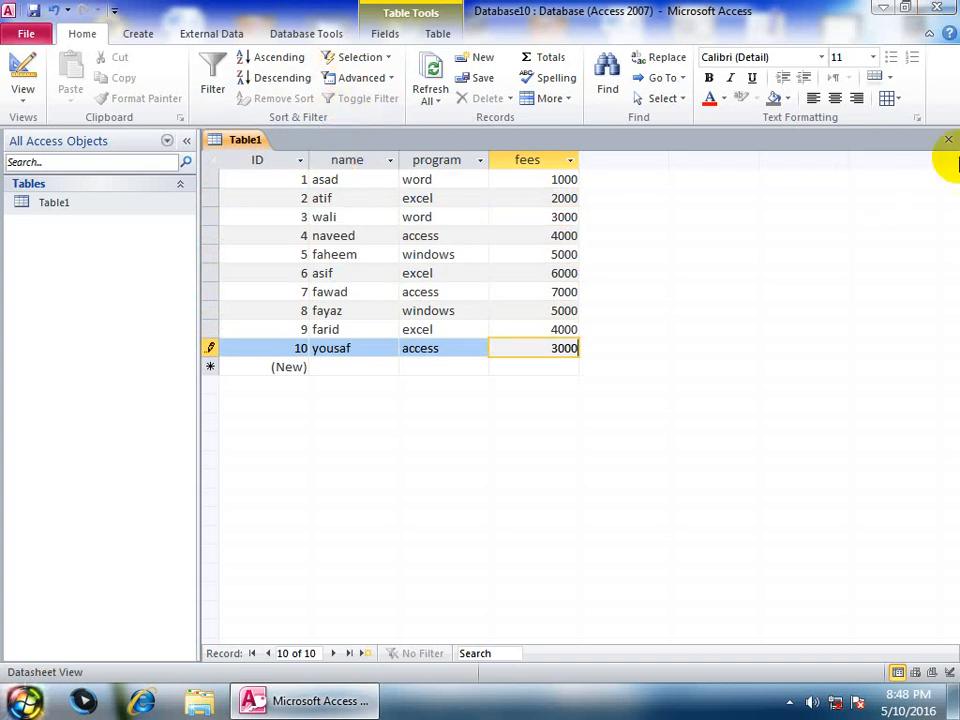
left_click(946, 139)
Create a query in Design view based on Table1 and add the ID, name, program and fees fields to its grid
left_click(138, 33)
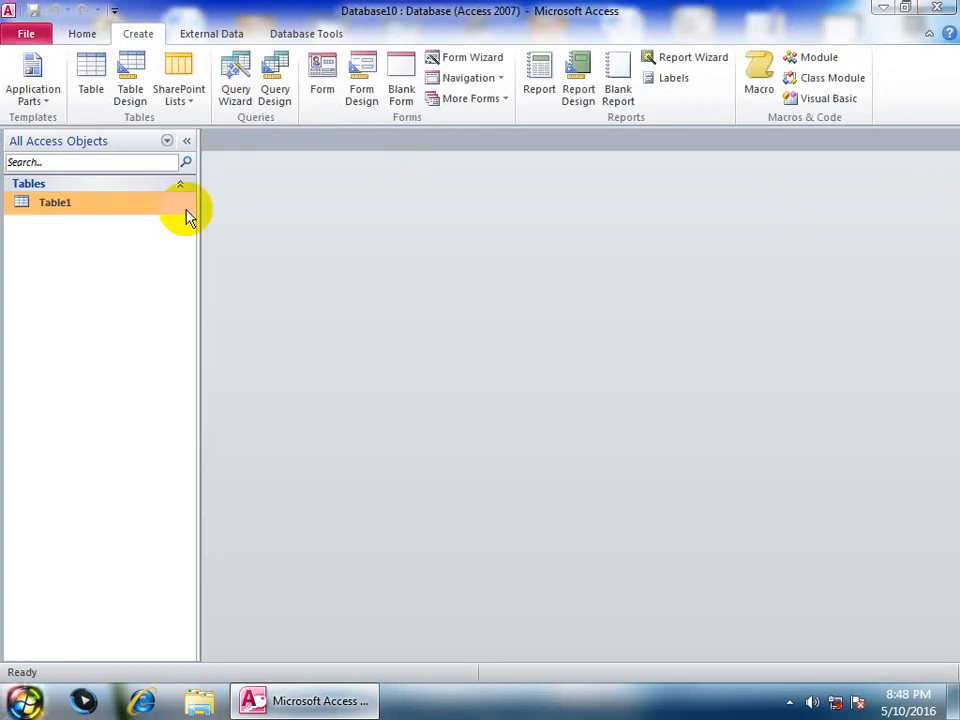
left_click(278, 80)
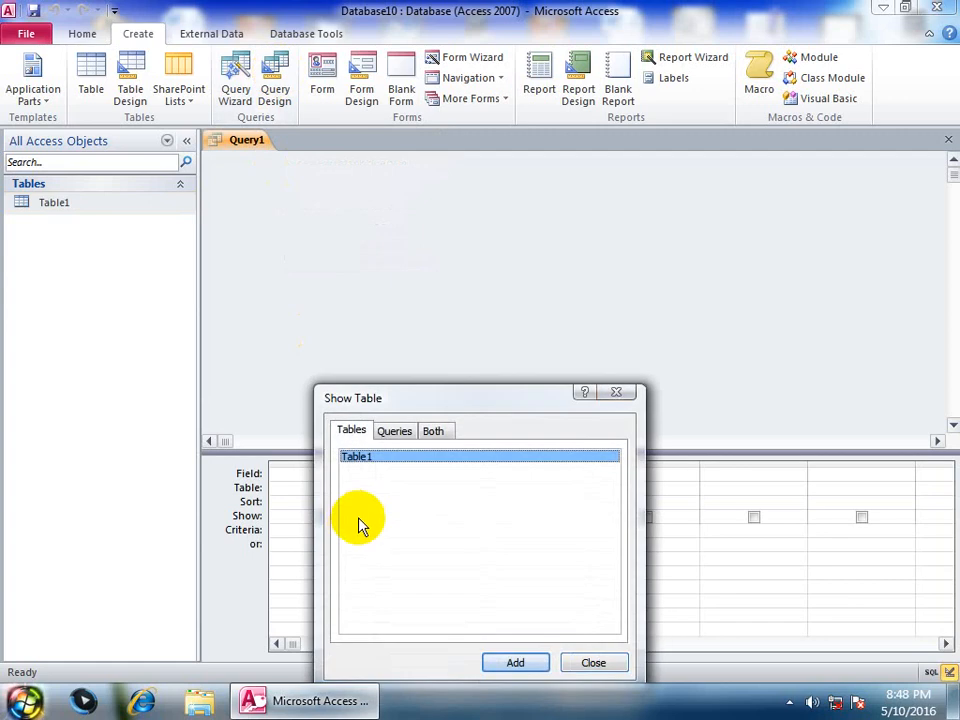
left_click_drag(390, 399, 390, 226)
left_click(519, 494)
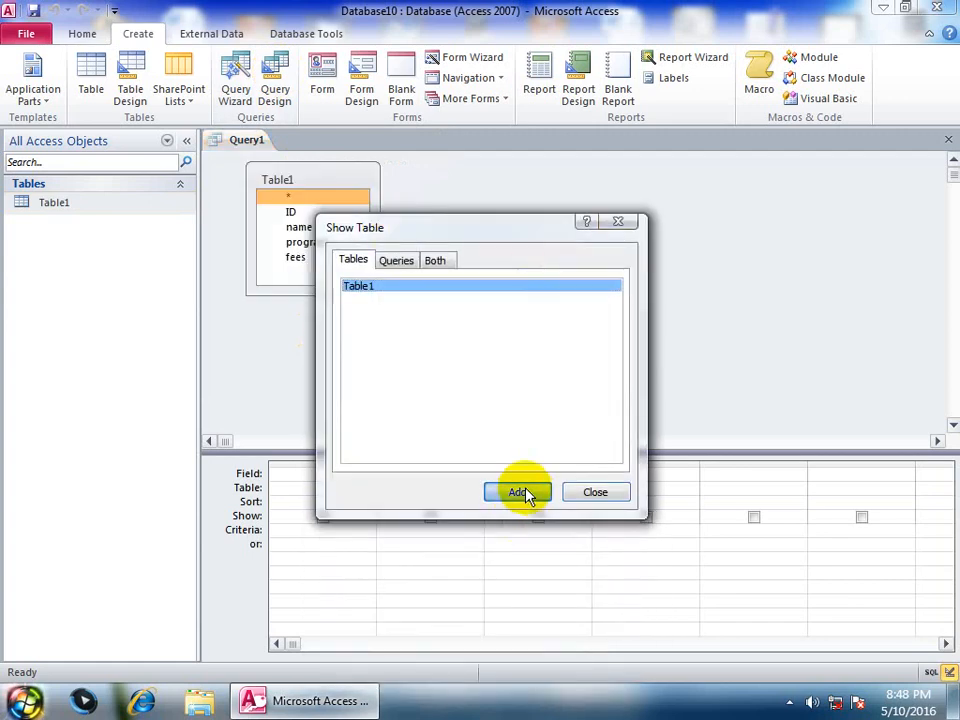
left_click(598, 492)
double_click(305, 180)
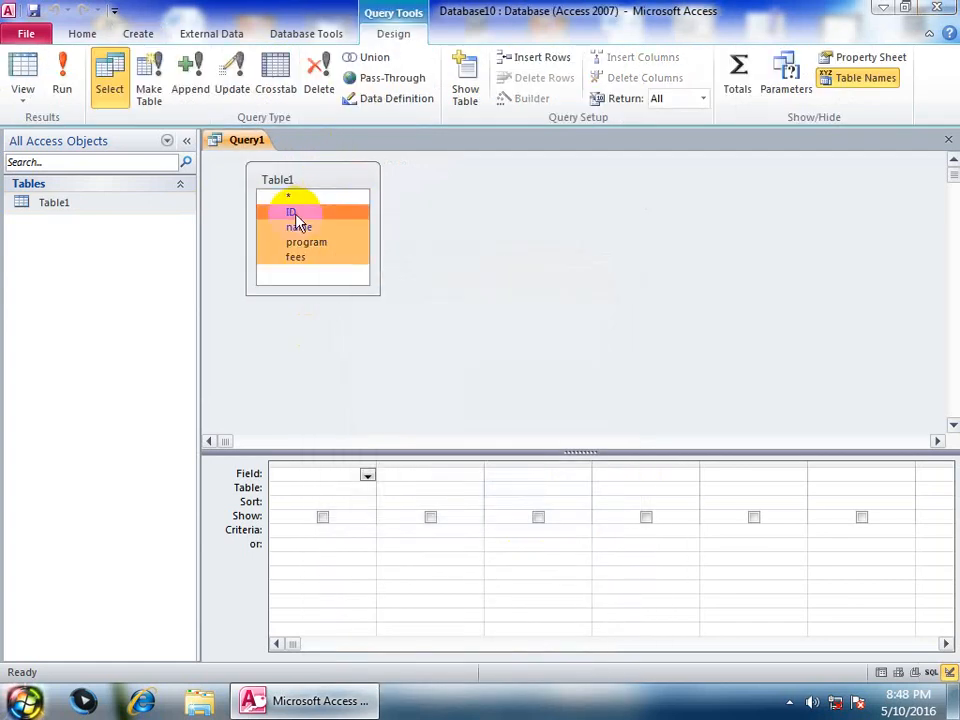
left_click_drag(296, 221, 305, 474)
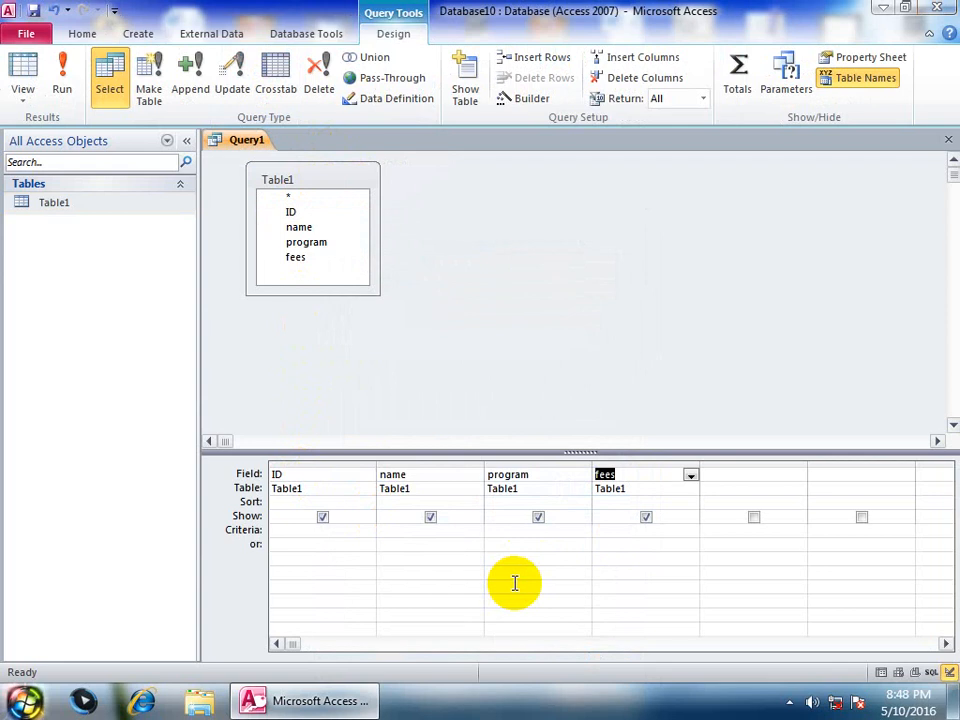
Run the query with the ID criterion set to 1, and run it again with the criterion set to 2
left_click(311, 540)
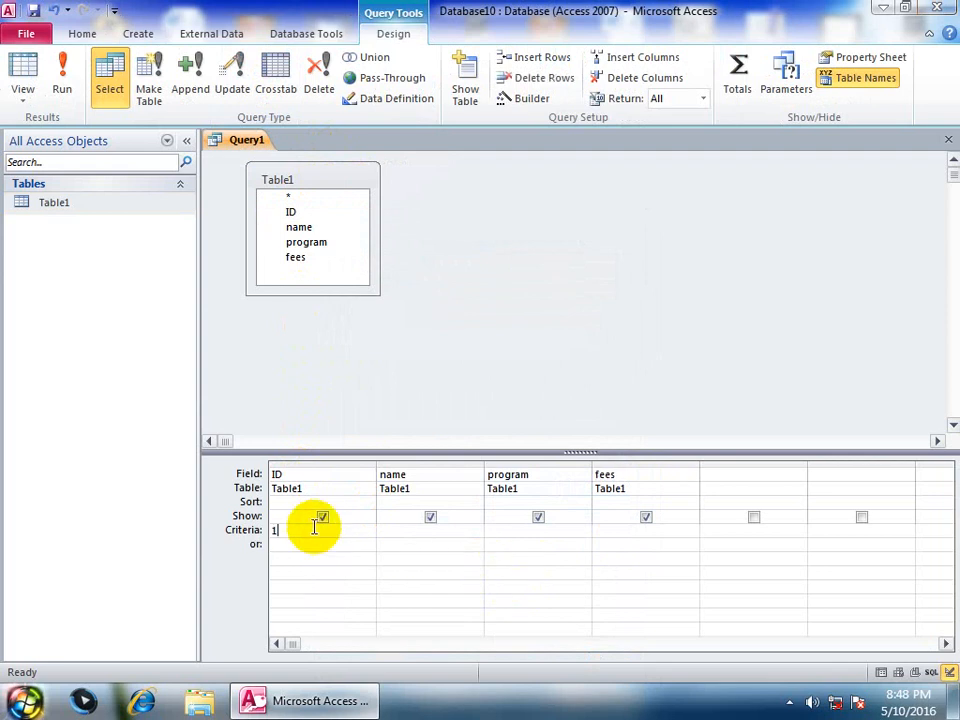
left_click(62, 82)
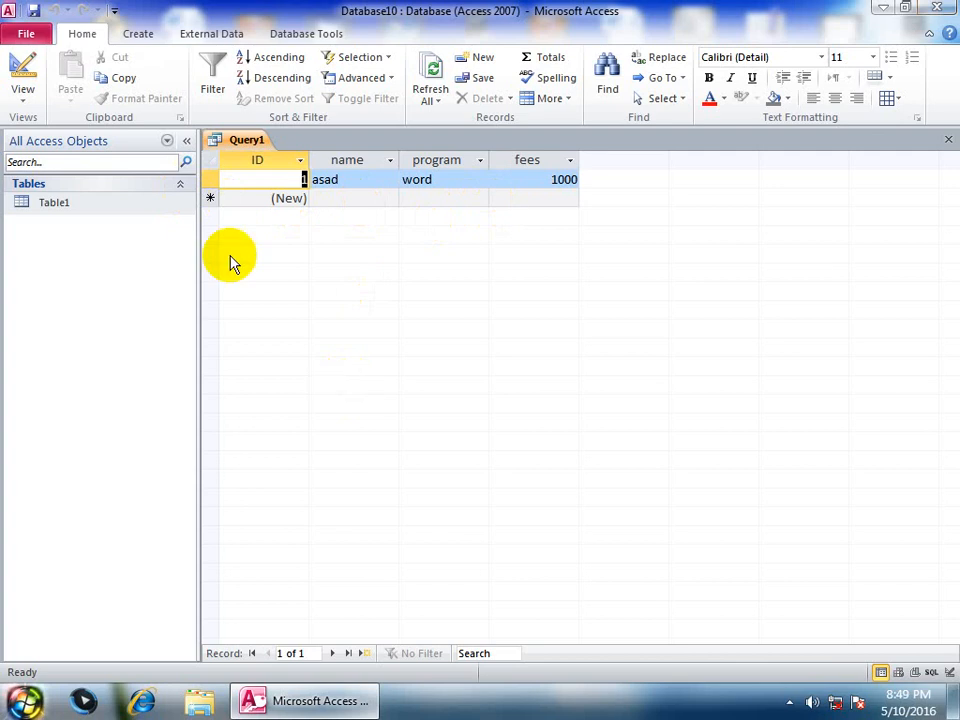
left_click(22, 72)
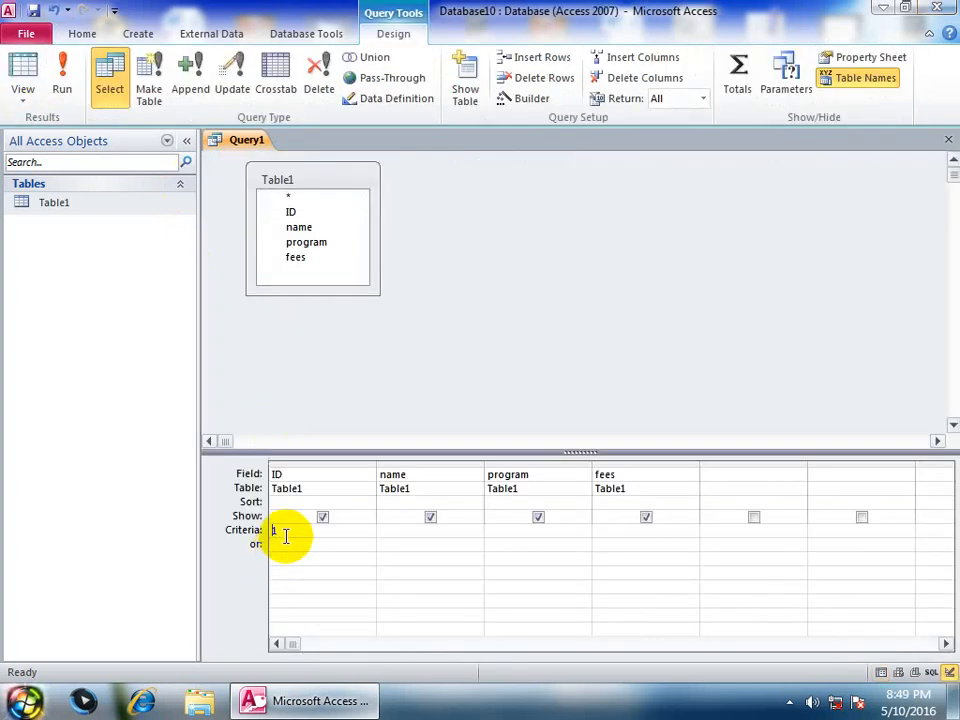
left_click_drag(285, 534, 222, 529)
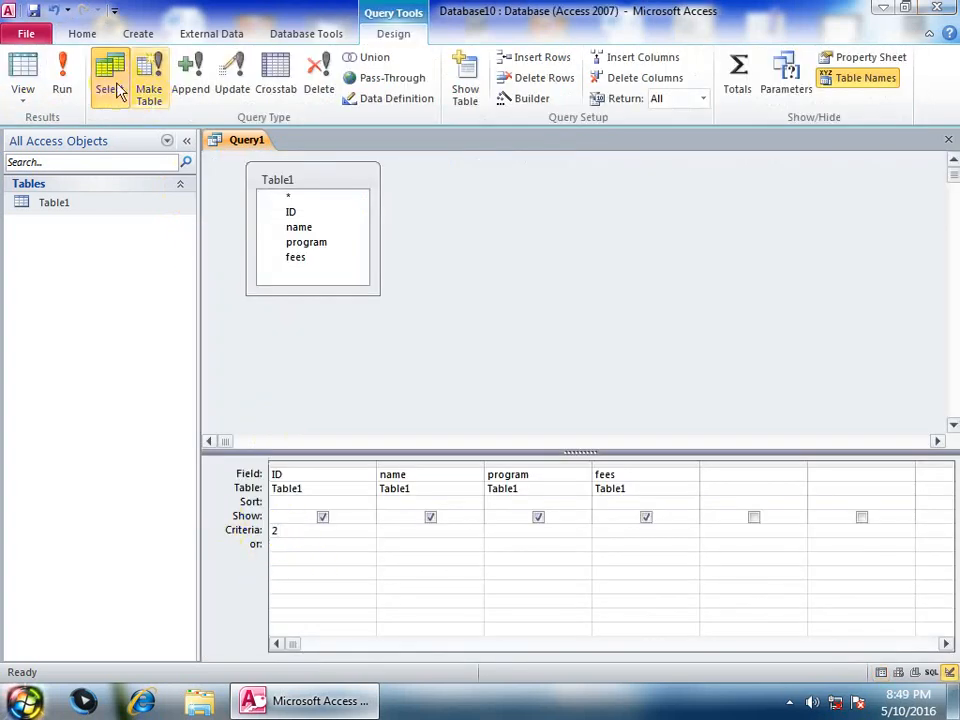
left_click(62, 80)
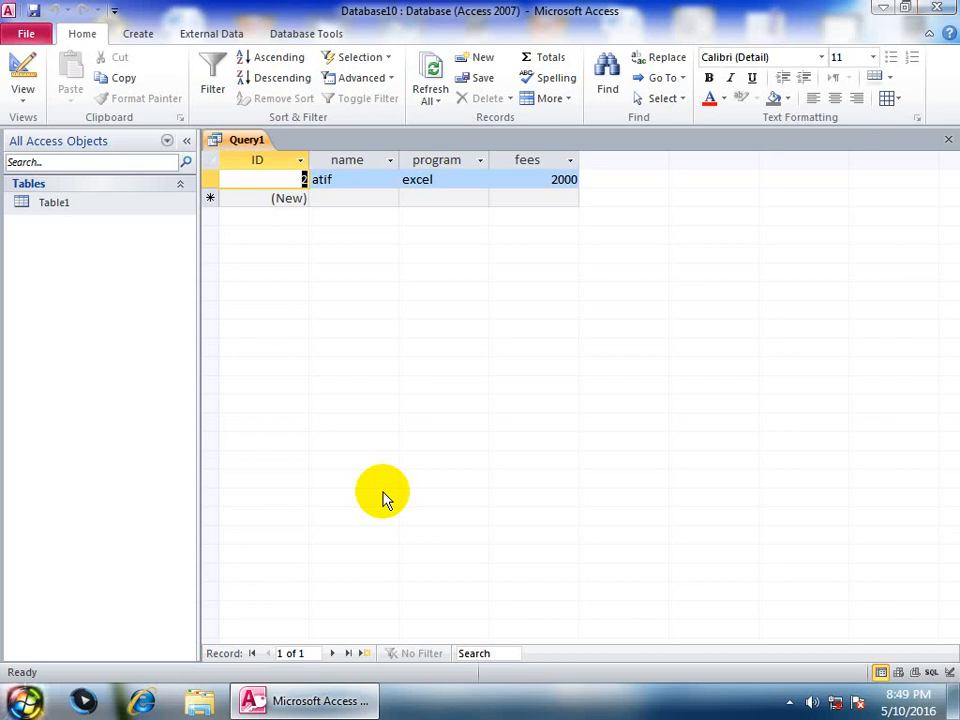
Replace the ID criterion with the parameter [enter the ID] in Design view, and close the query, saving it as Enter the ID
left_click(22, 68)
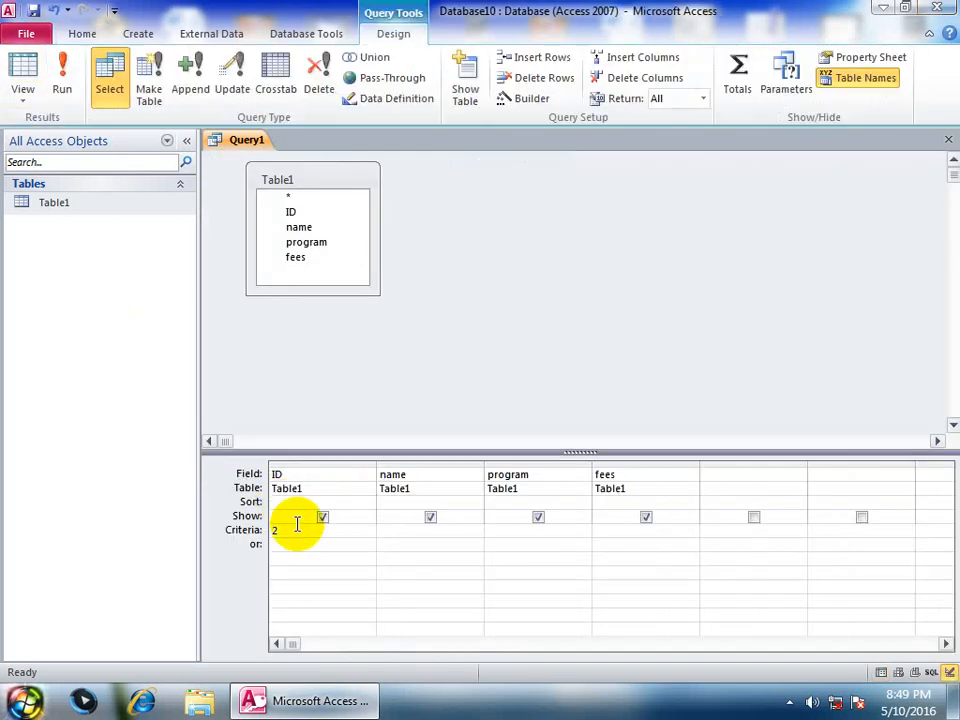
left_click_drag(297, 524, 197, 523)
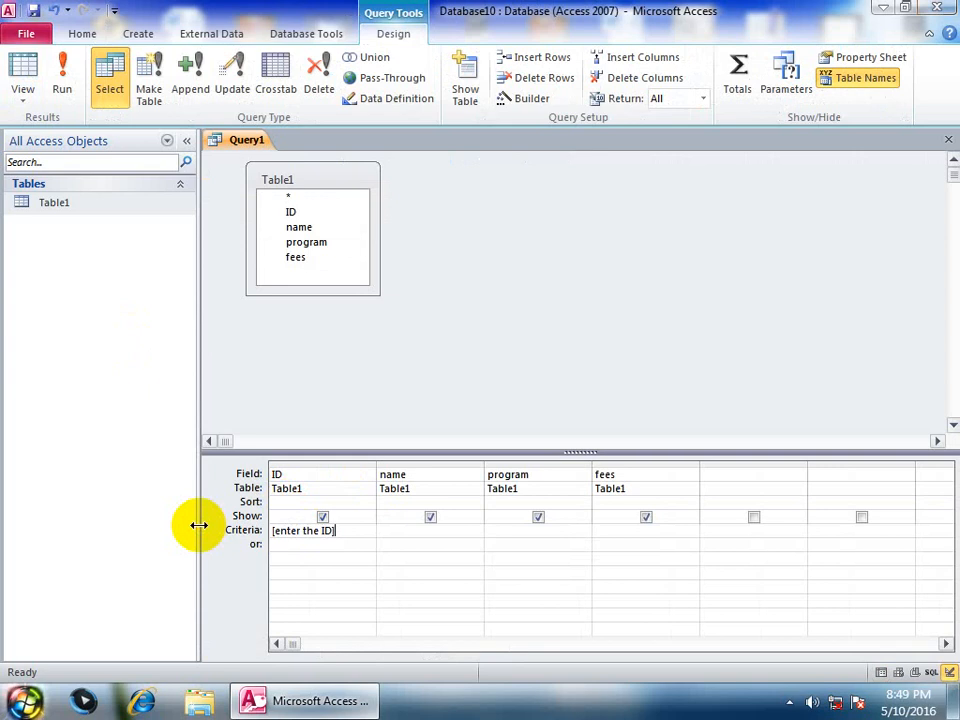
key("ctrl+w")
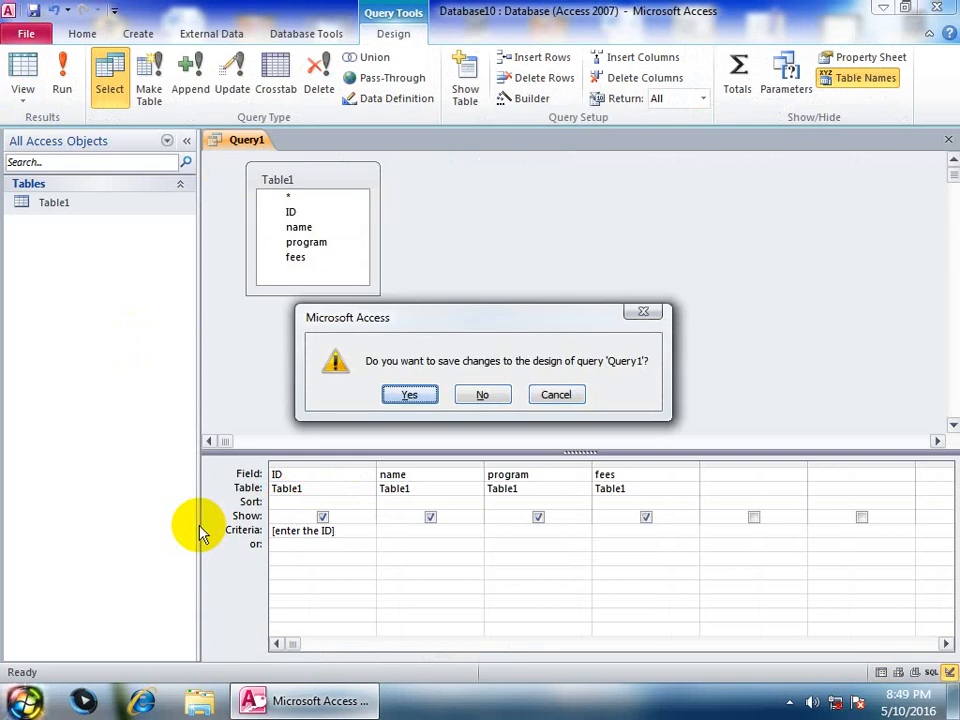
key("Return")
type("e")
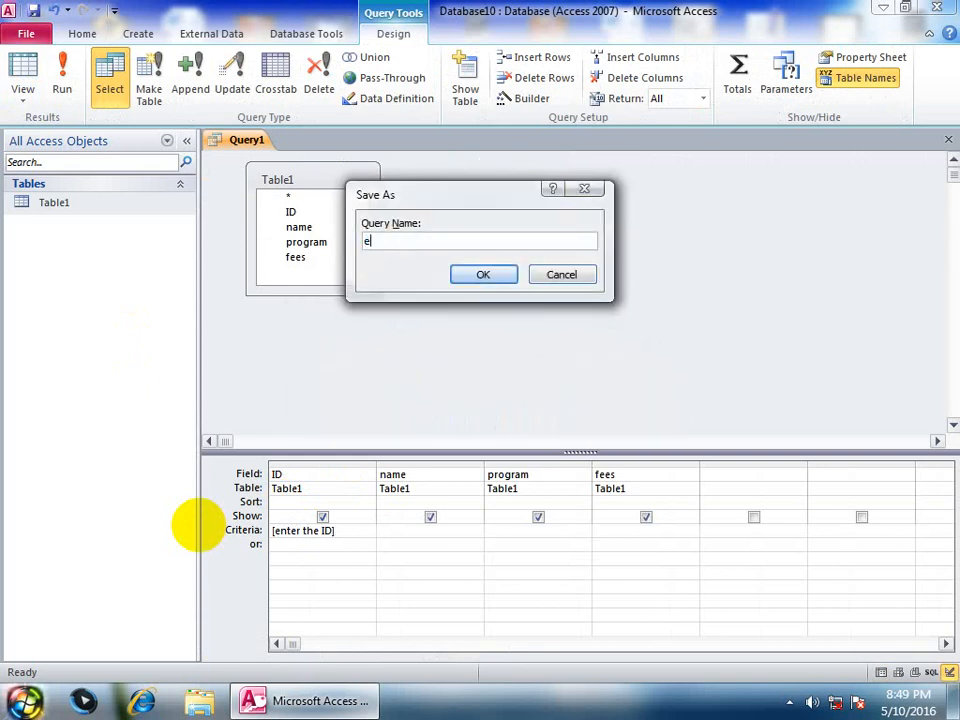
type("tner t")
key("BackSpace")
key("BackSpace")
key("BackSpace")
key("BackSpace")
key("BackSpace")
key("BackSpace")
type("nter the I")
key("Return")
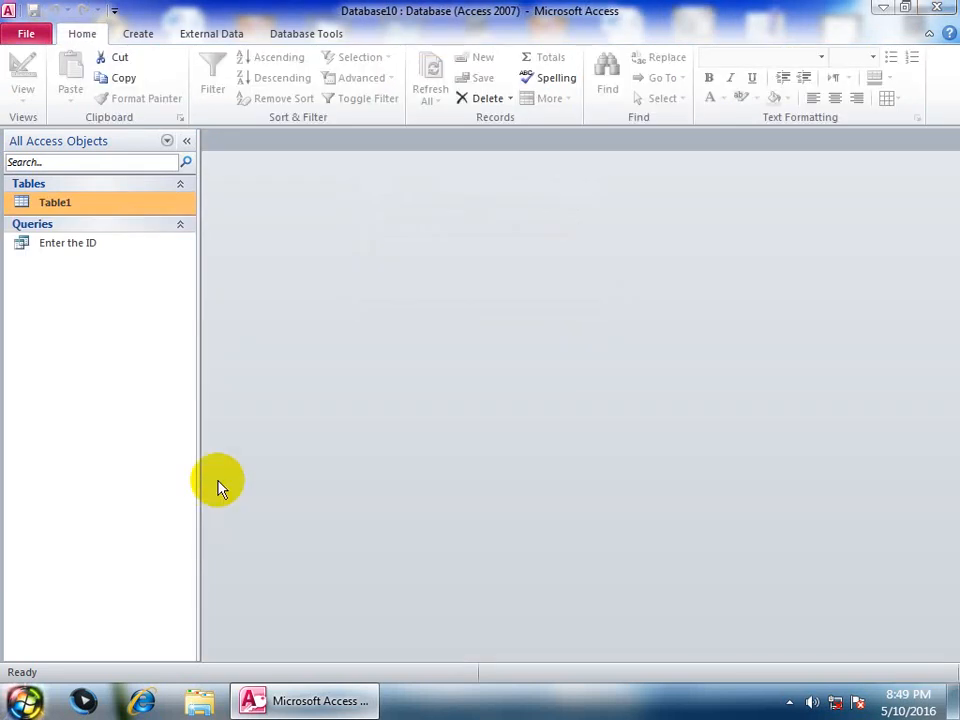
Run the saved Enter the ID query with parameter value 1, and run it again with value 2
double_click(67, 244)
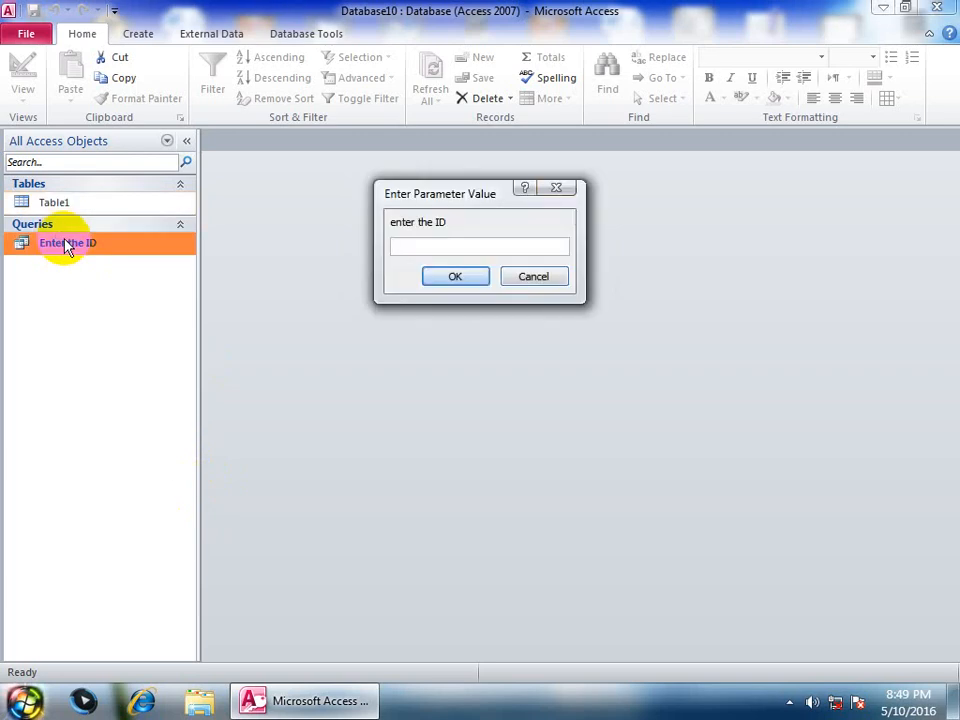
type("1")
key("Return")
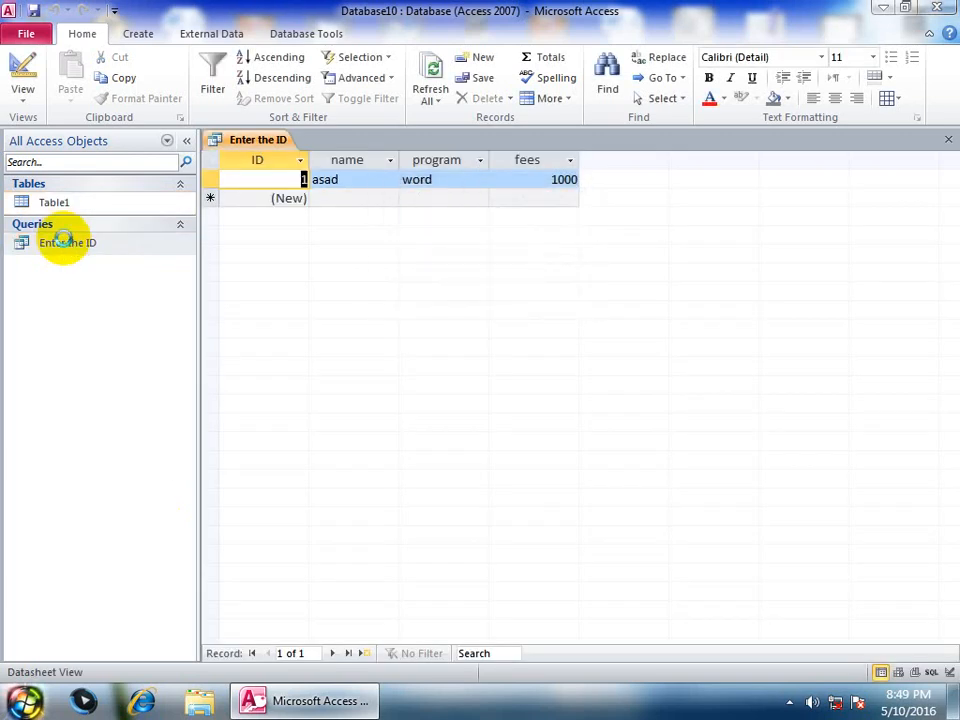
double_click(67, 244)
type("2")
key("Return")
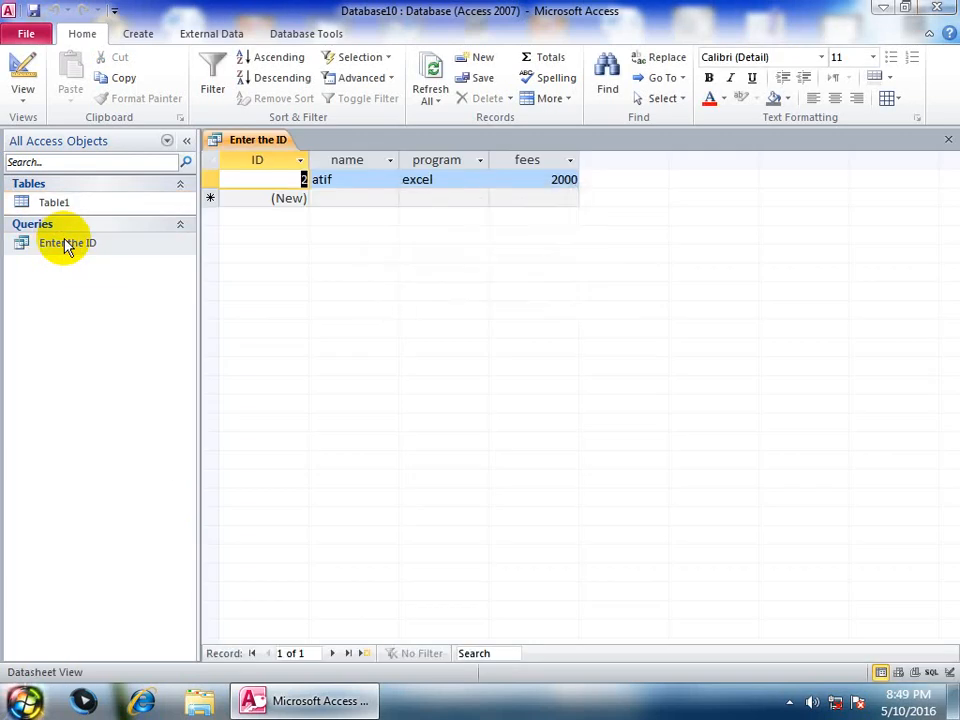
Run the Enter the ID query with parameter values 3 and 5, and close its results
double_click(67, 244)
type("2")
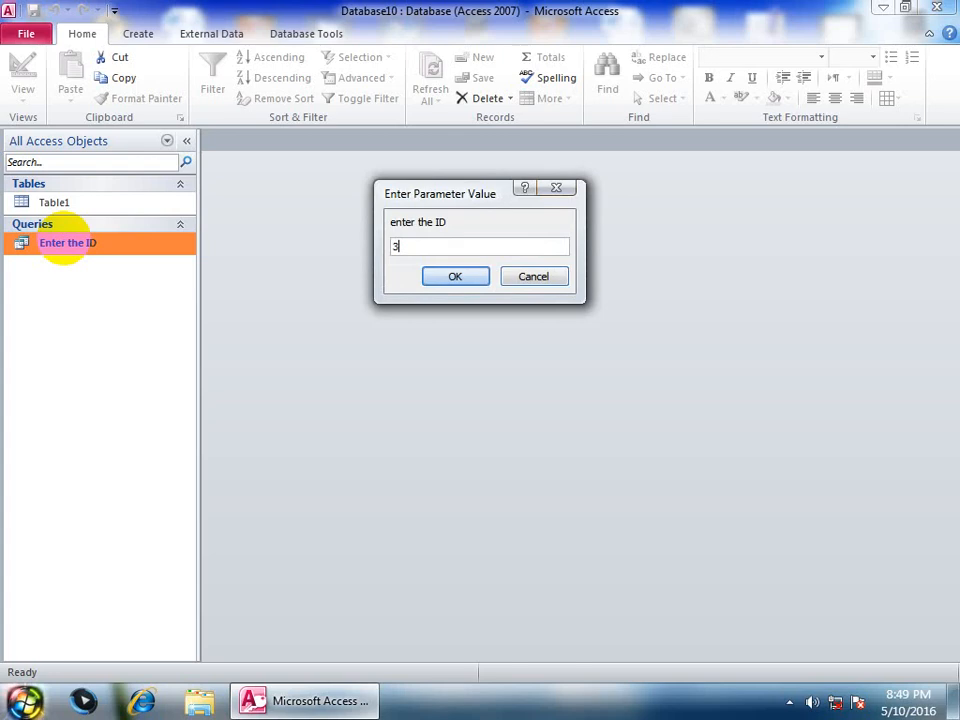
key("Return")
double_click(65, 243)
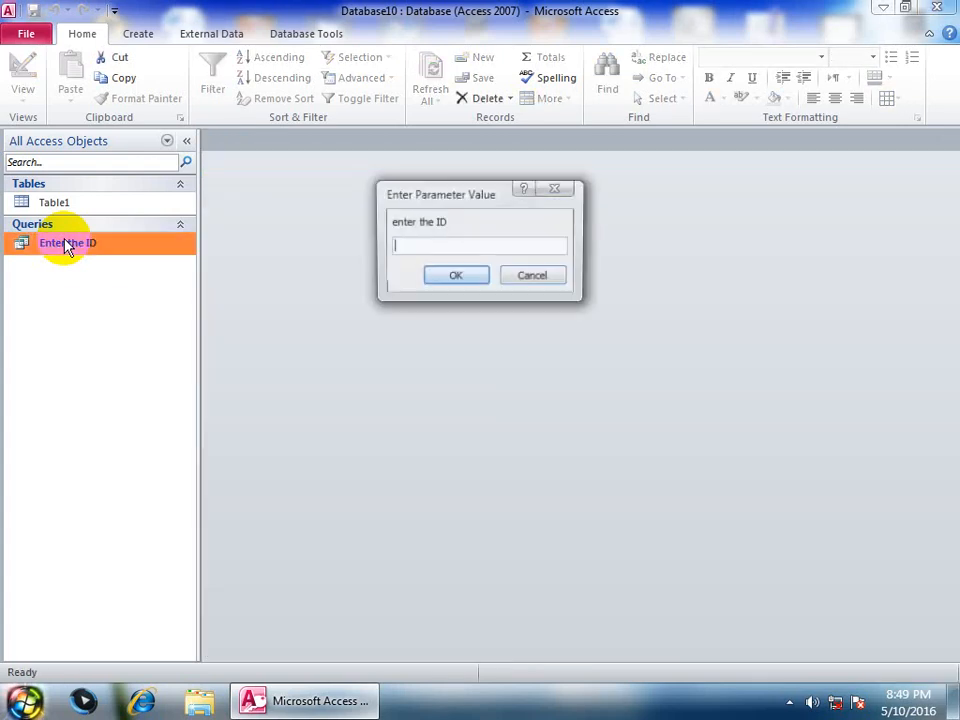
type("5")
key("Return")
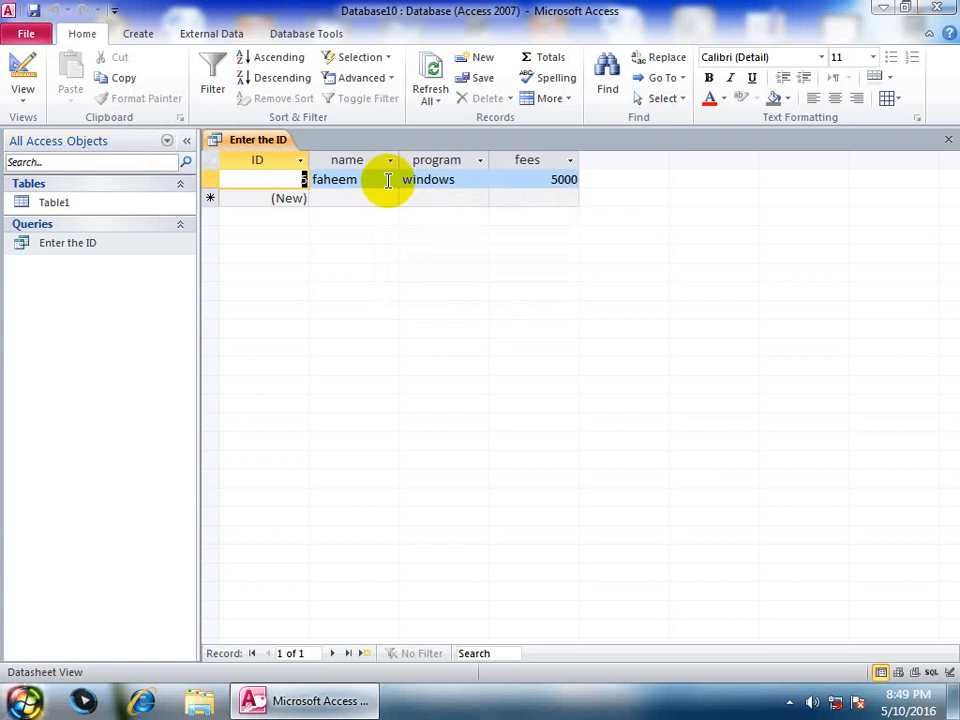
left_click(948, 140)
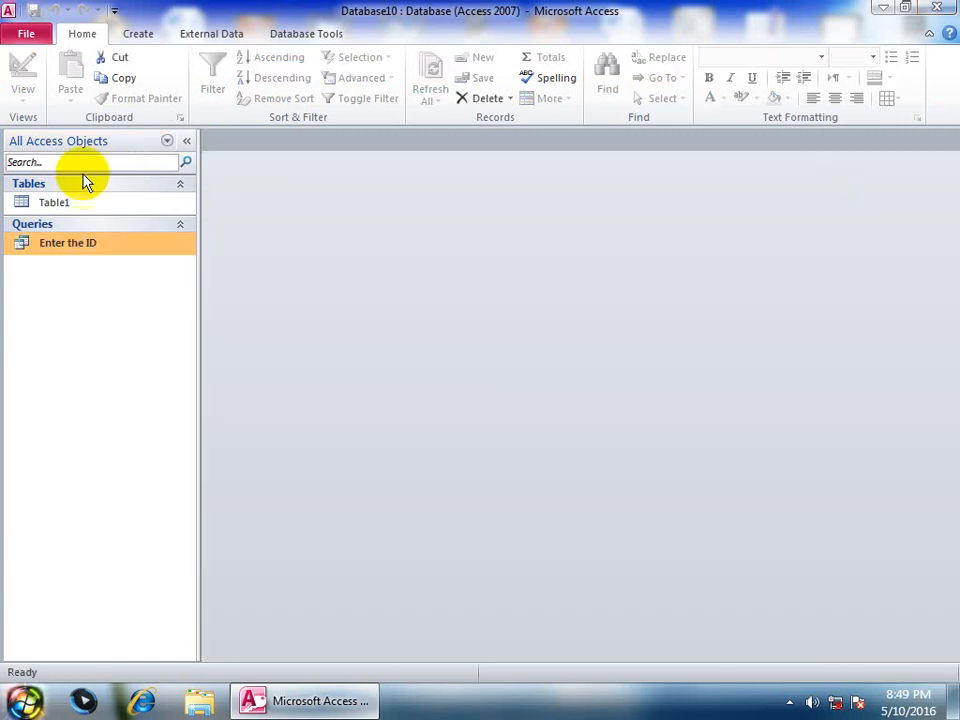
Create a new query in Design view based on Table1 and include its ID, name, program and fees fields
left_click(31, 188)
left_click(32, 186)
left_click(39, 204)
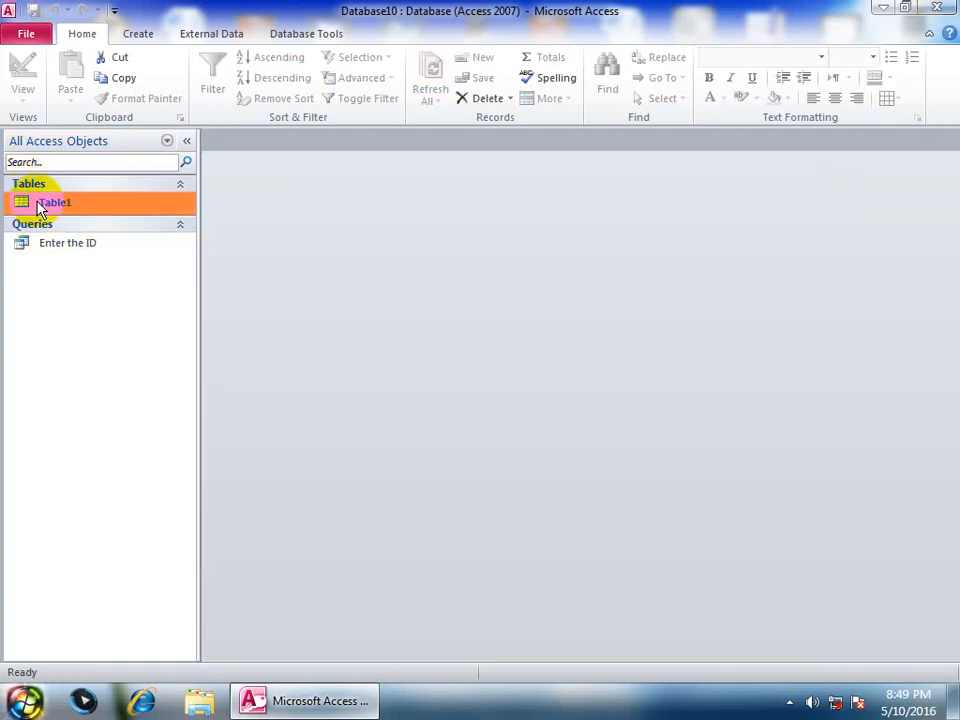
left_click(137, 35)
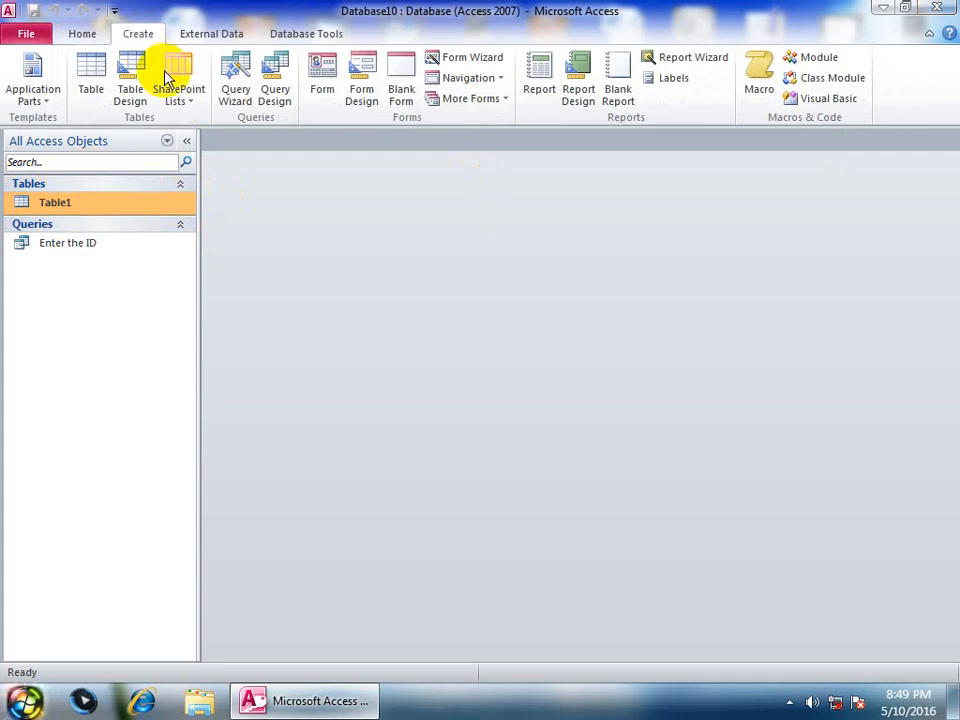
left_click(274, 82)
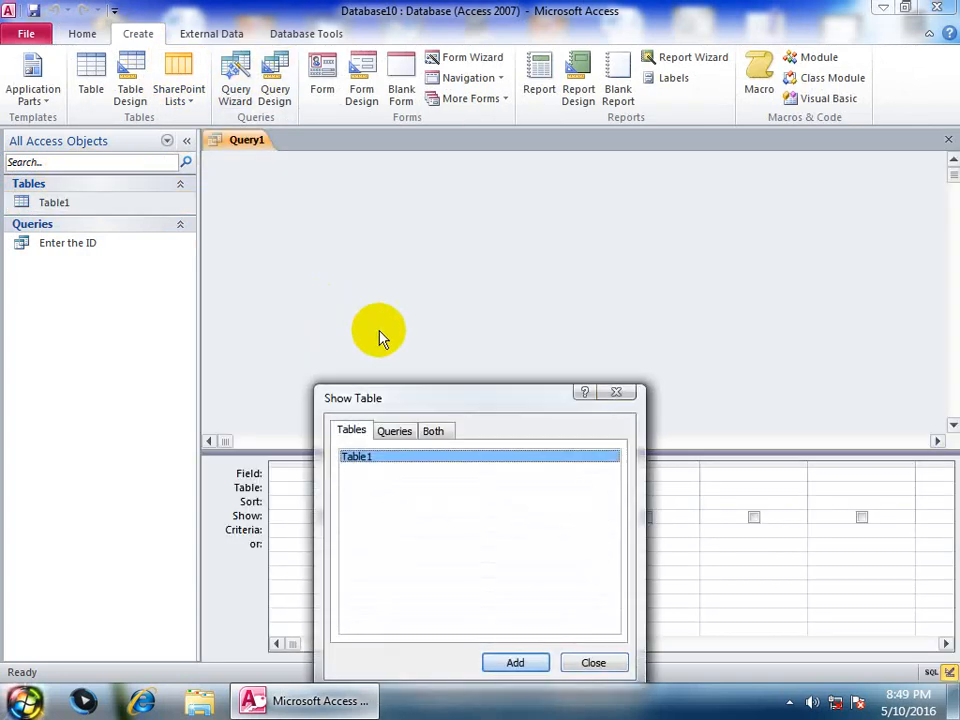
left_click(515, 663)
left_click(598, 664)
double_click(279, 172)
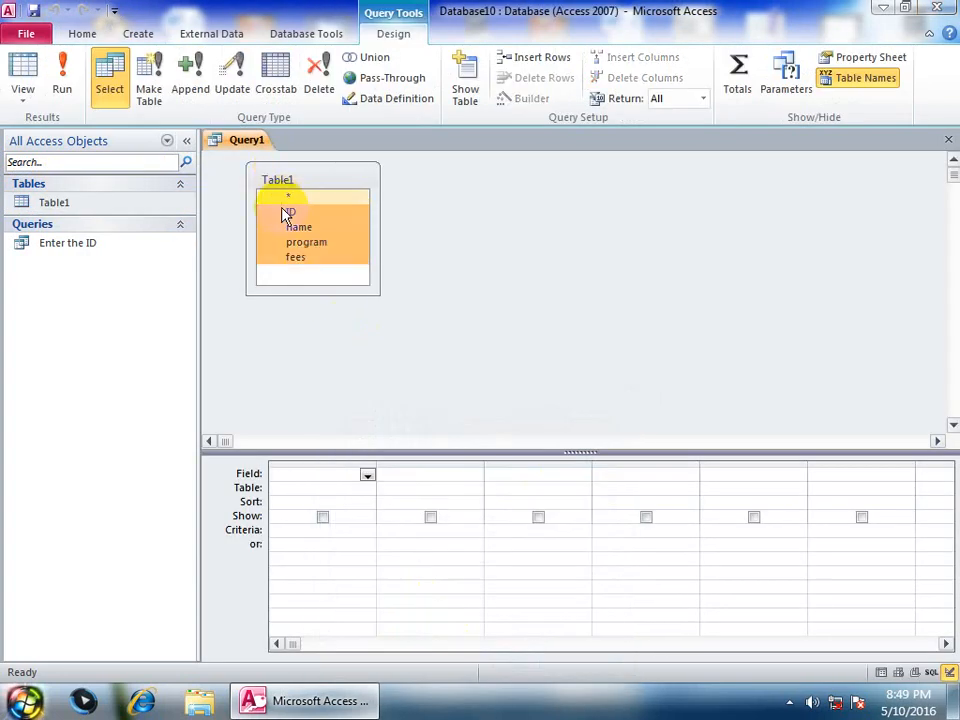
left_click_drag(285, 214, 300, 476)
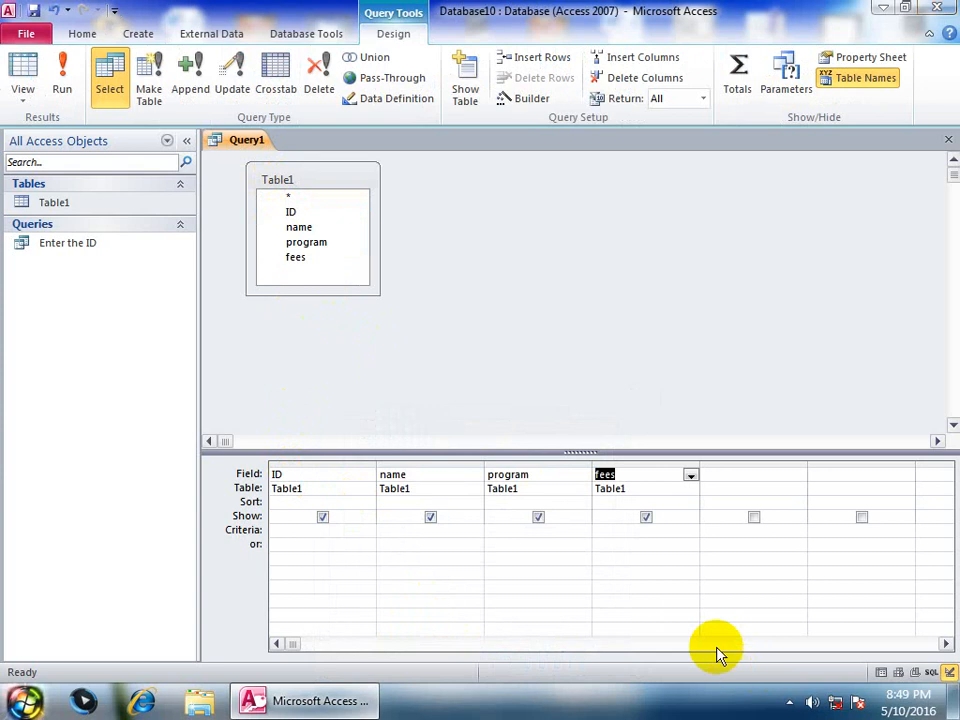
Run the query with the name criterion set to the person's name from record 1, and return to Design view
left_click(414, 531)
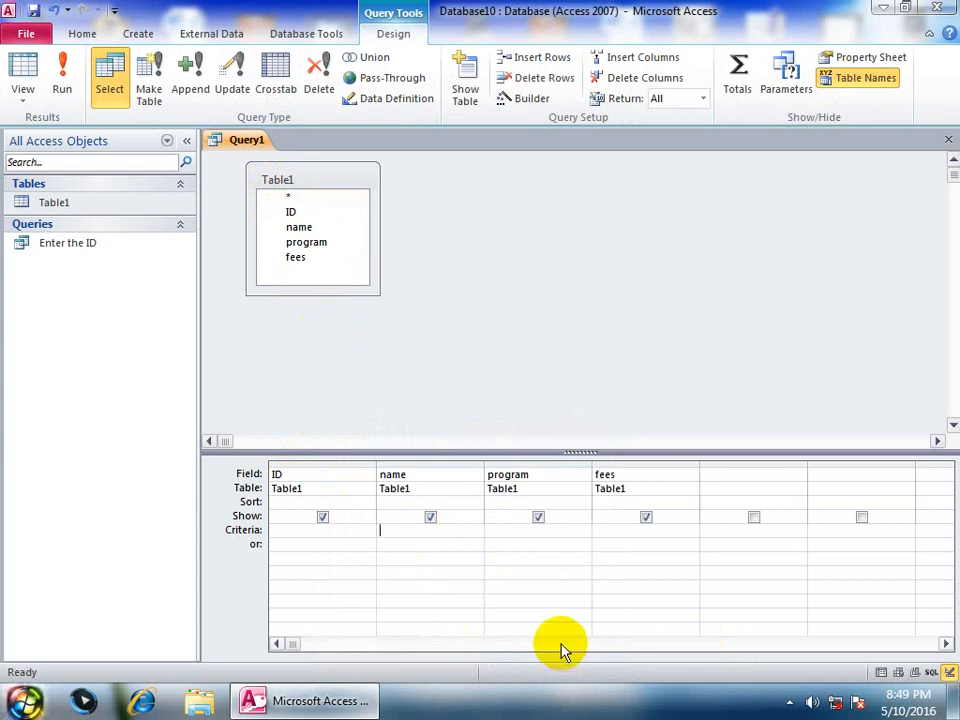
type("asad")
left_click(60, 75)
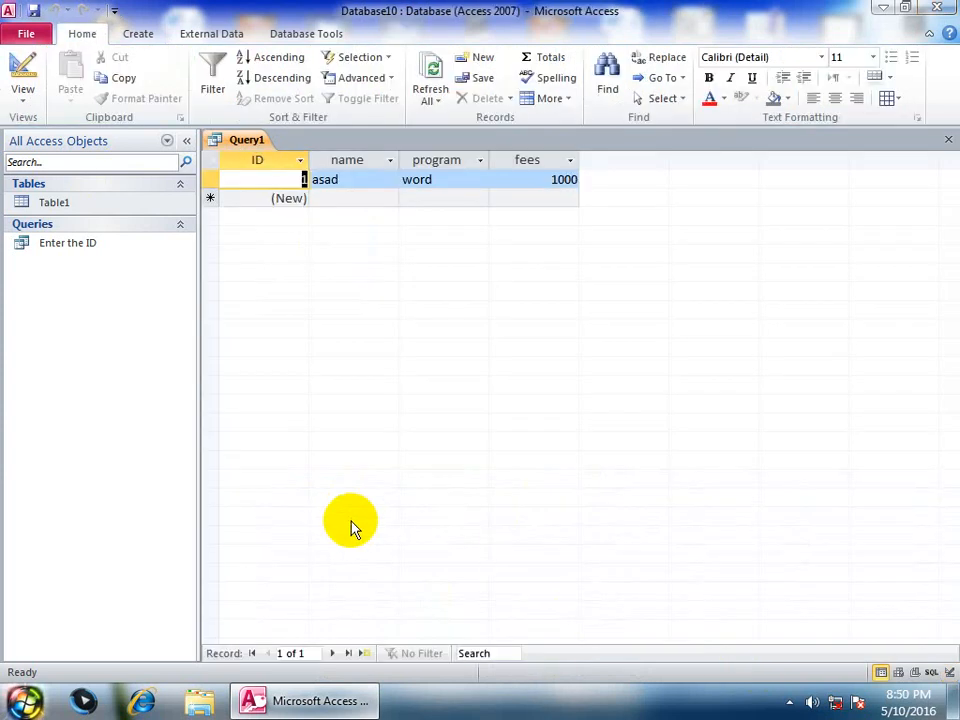
left_click(20, 68)
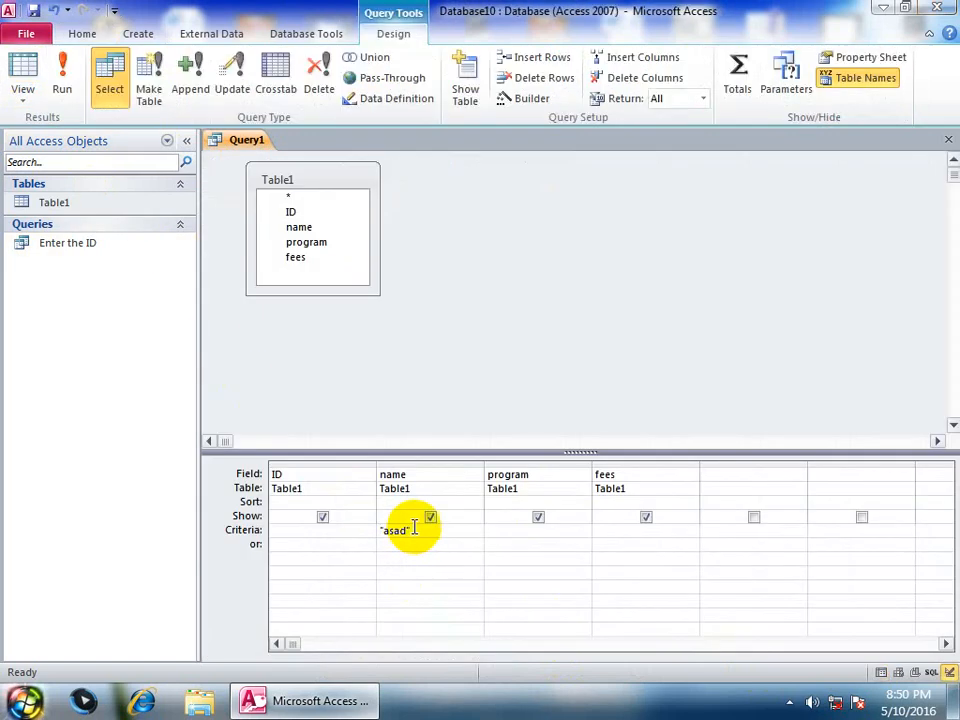
Replace the name criterion with like A*, run the query, and return to Design view
left_click_drag(414, 528, 285, 526)
type("like A")
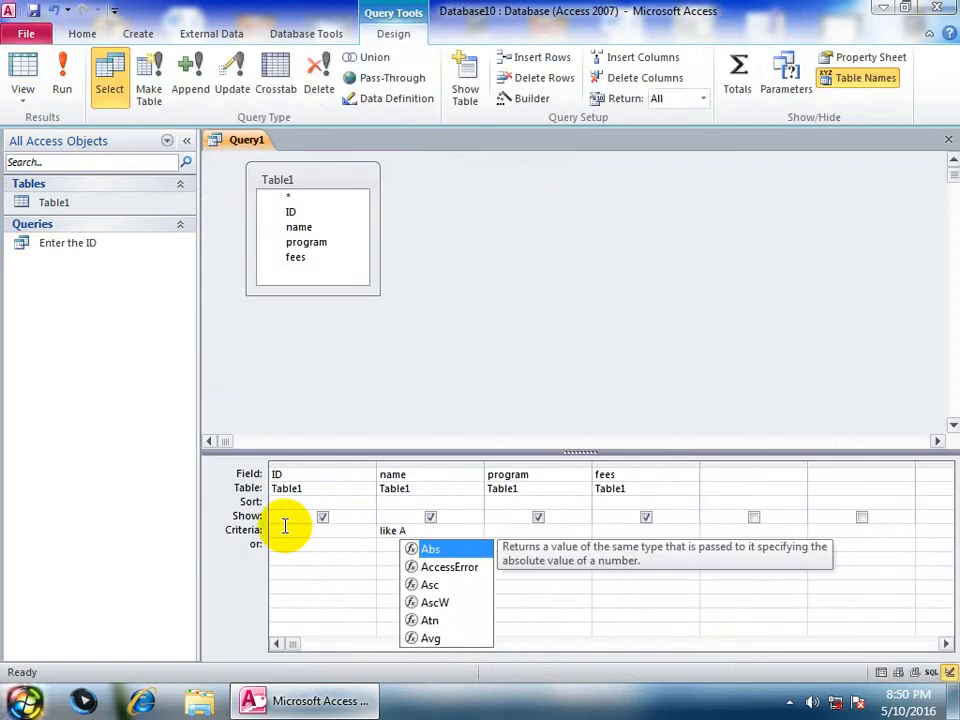
type("*")
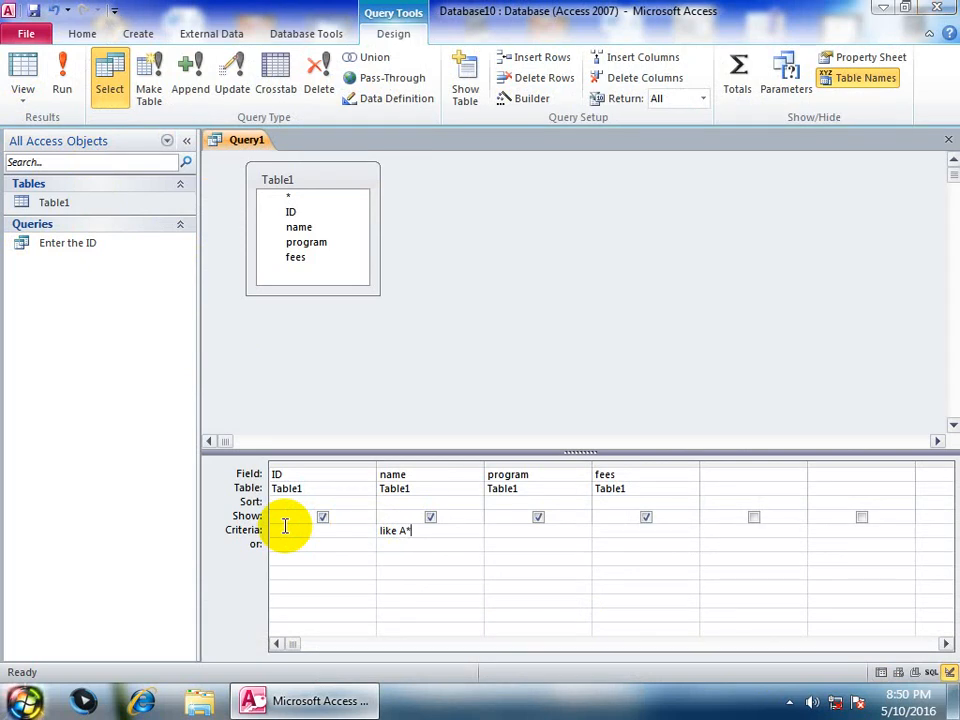
left_click(63, 66)
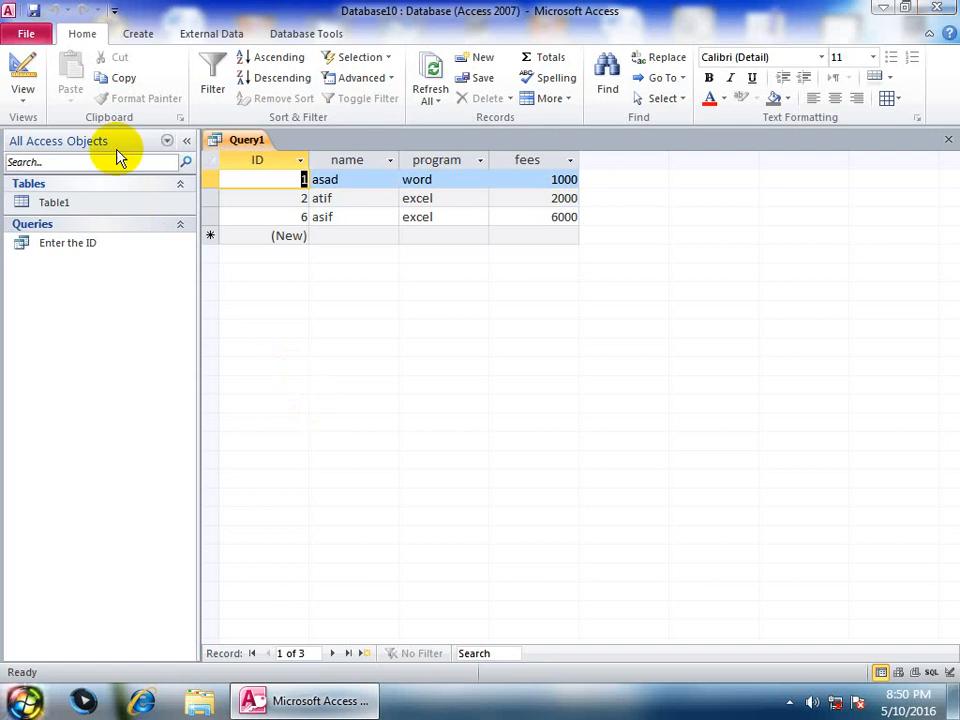
left_click(18, 72)
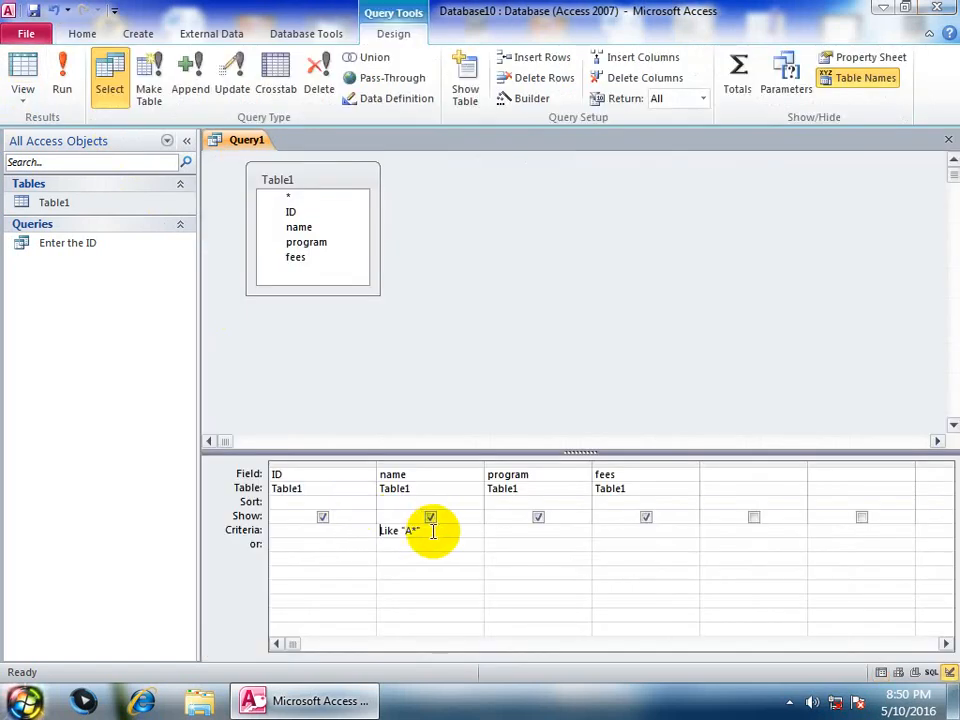
Replace the name criterion with not like A*, run the query, and return to Design view
left_click_drag(435, 529, 311, 524)
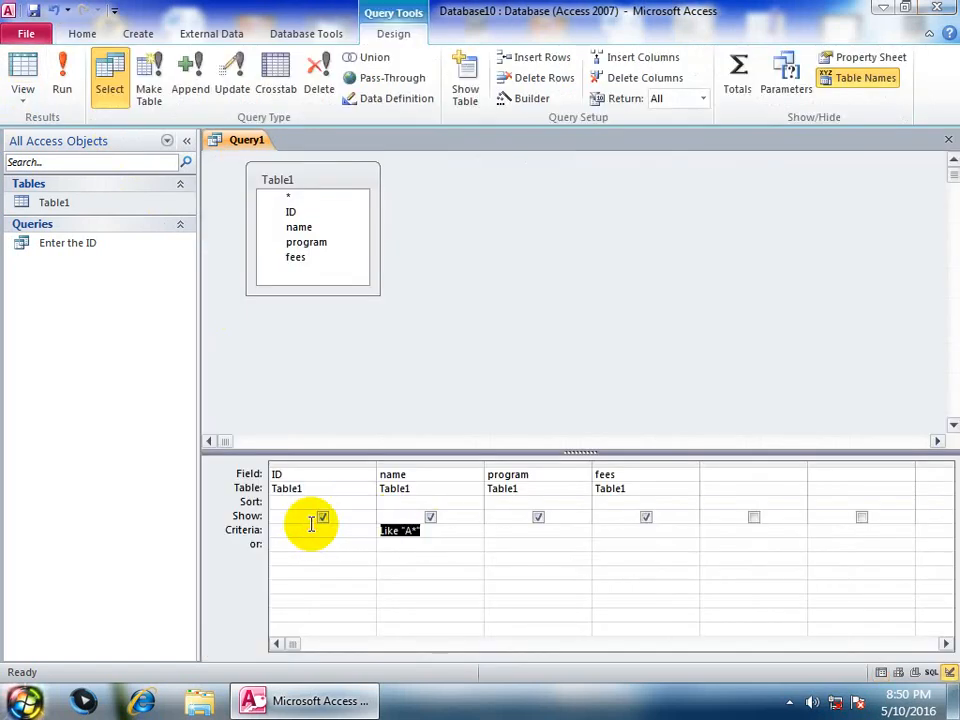
type("not like A")
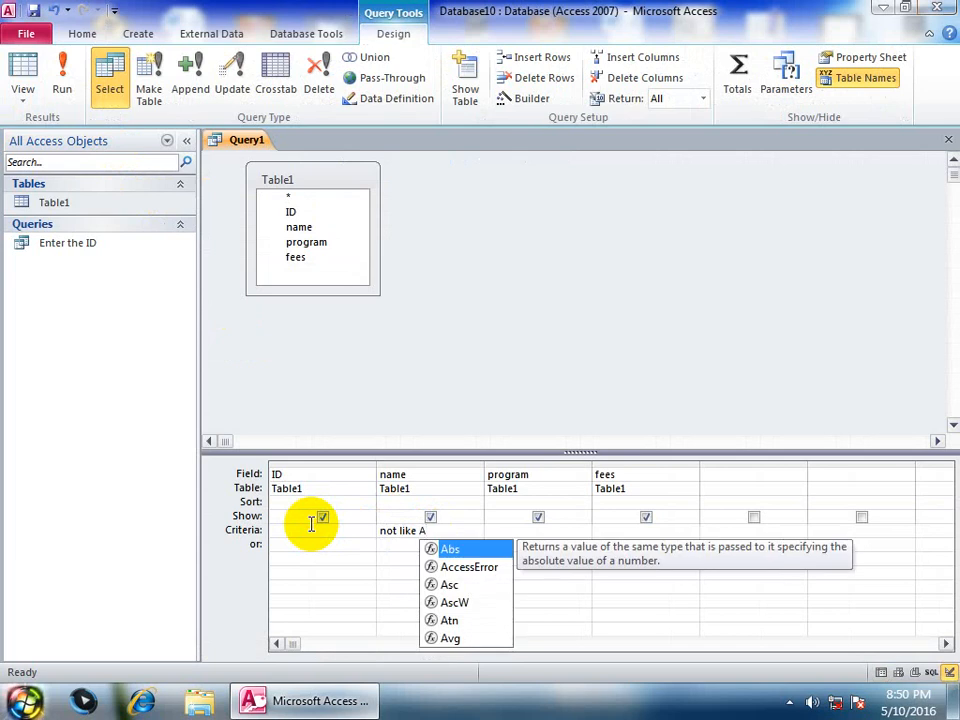
type("*")
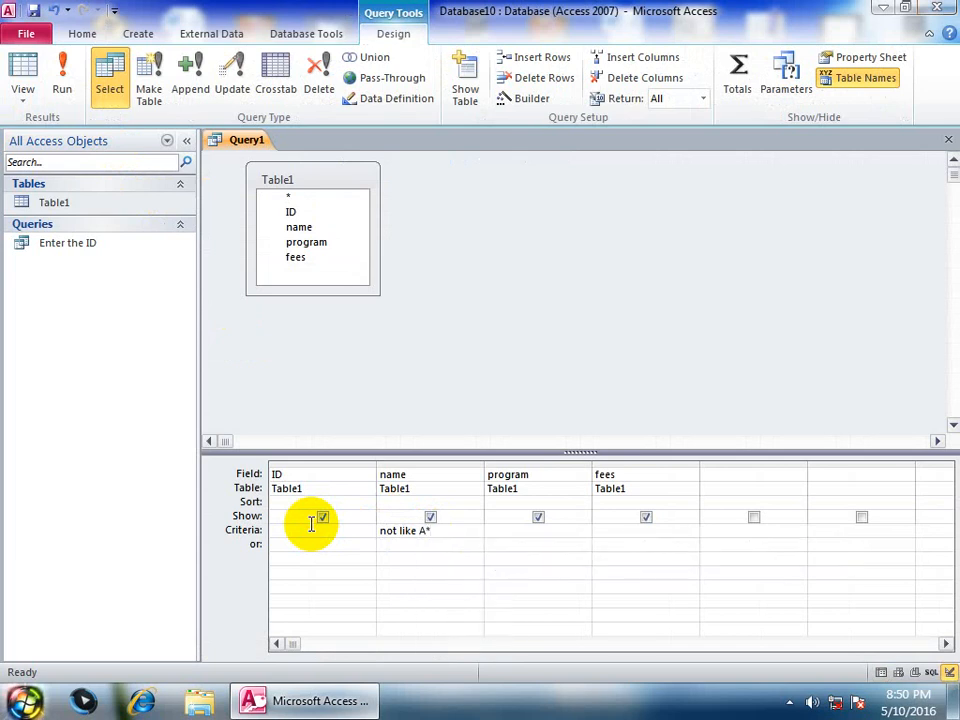
left_click(52, 82)
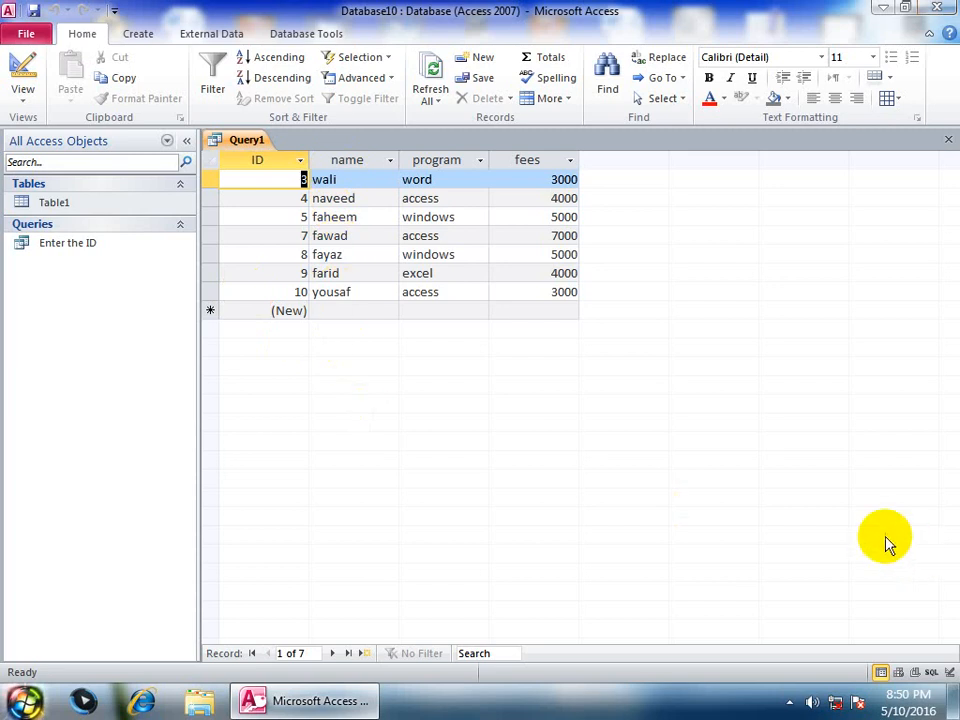
left_click(30, 75)
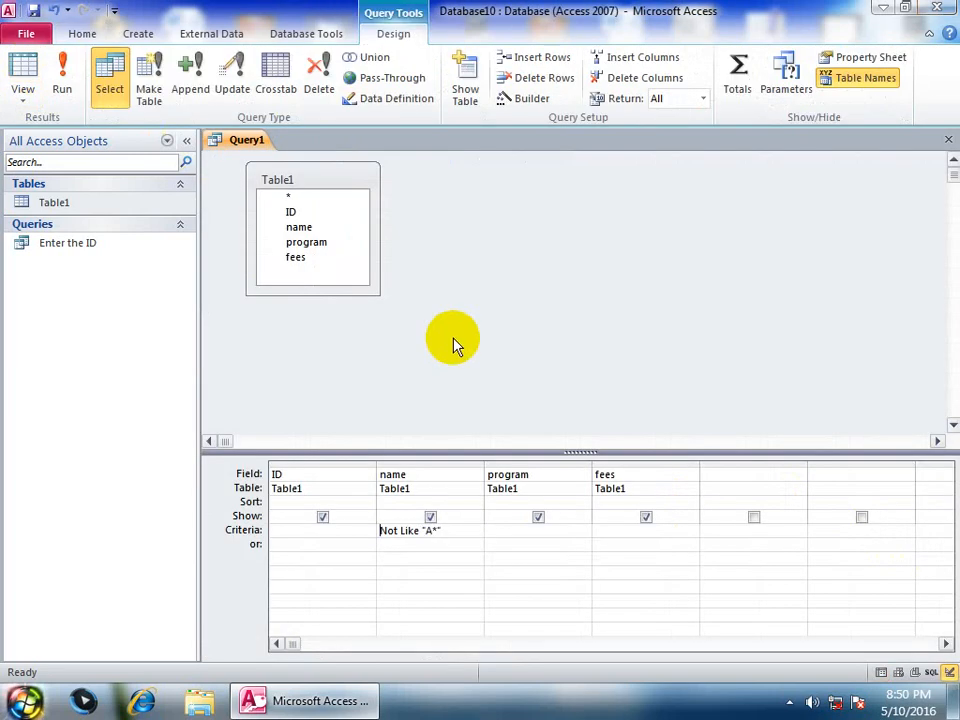
Replace the name criterion with the parameter [Enter the Name], and close the query, saving it as Enter the name
left_click_drag(441, 546, 313, 523)
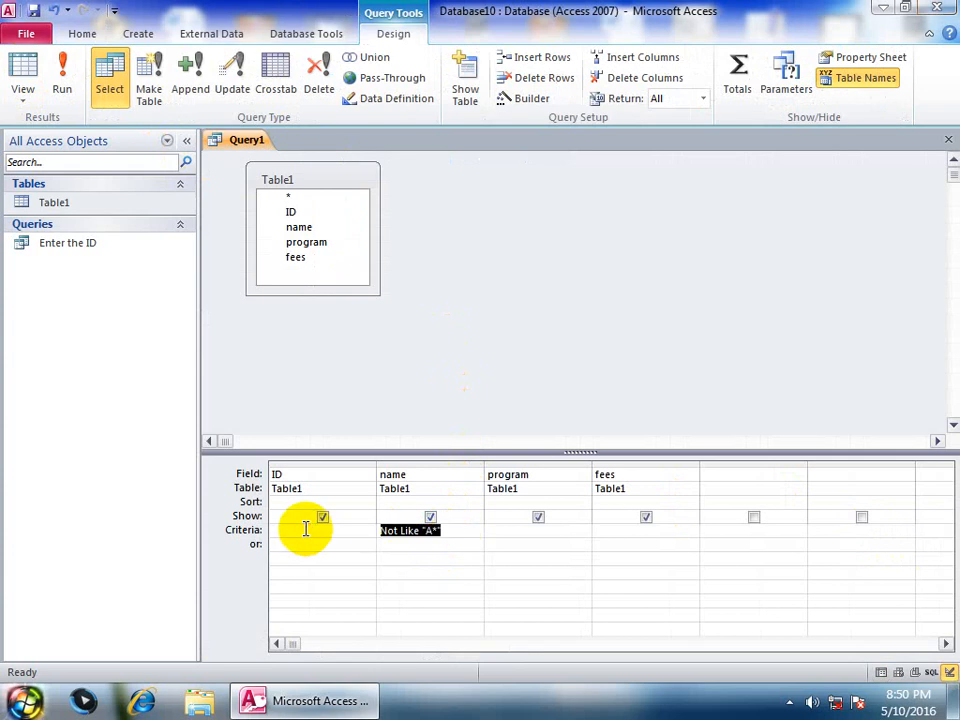
key("Delete")
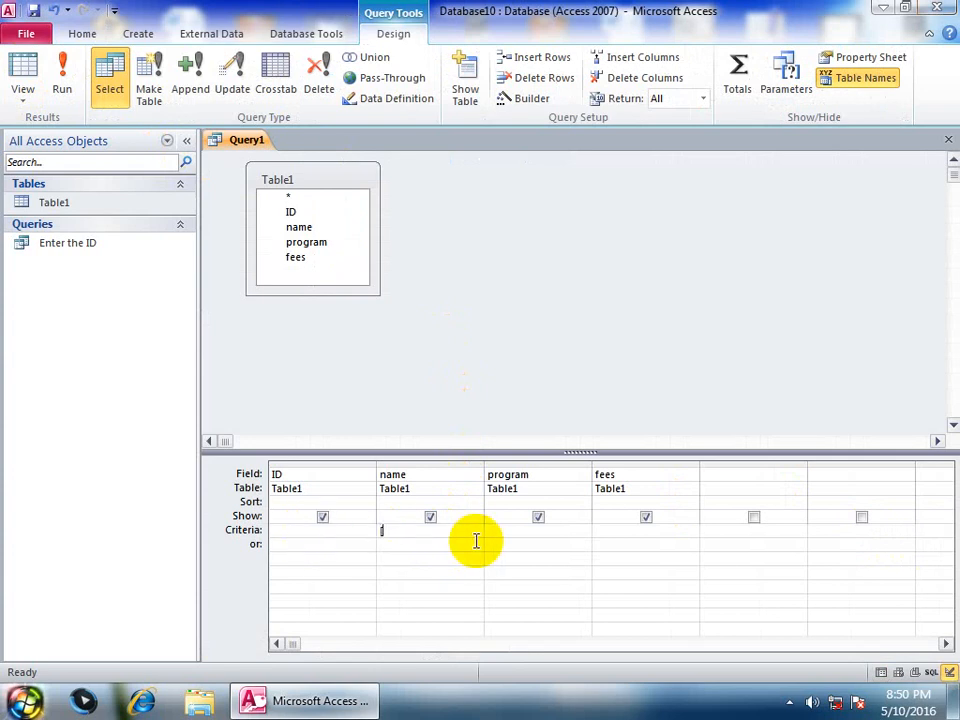
type("[Enter the ")
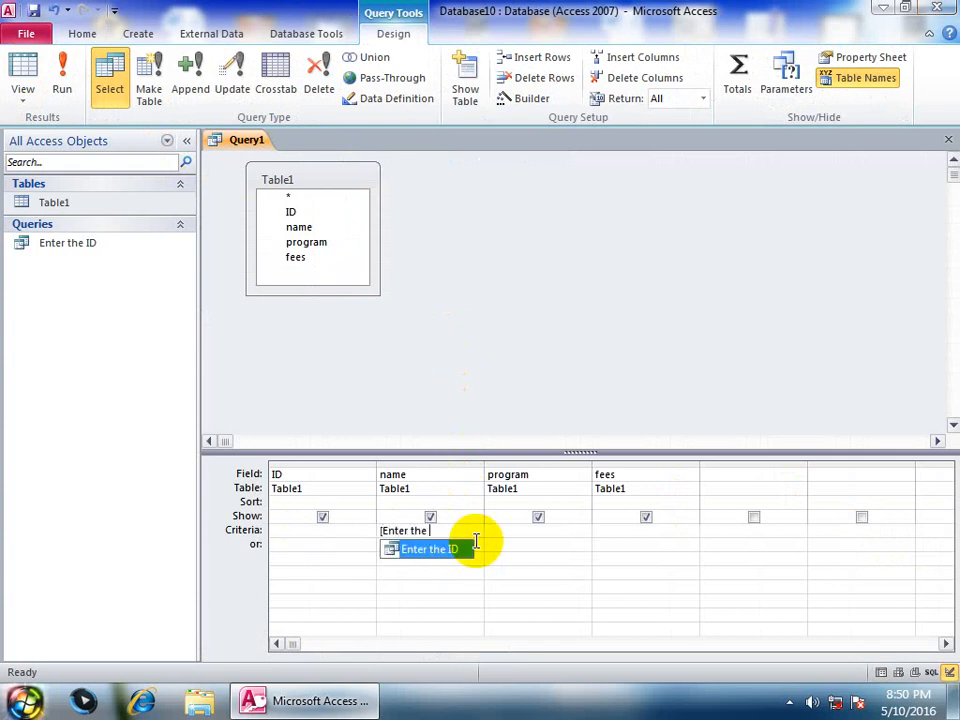
type("Name")
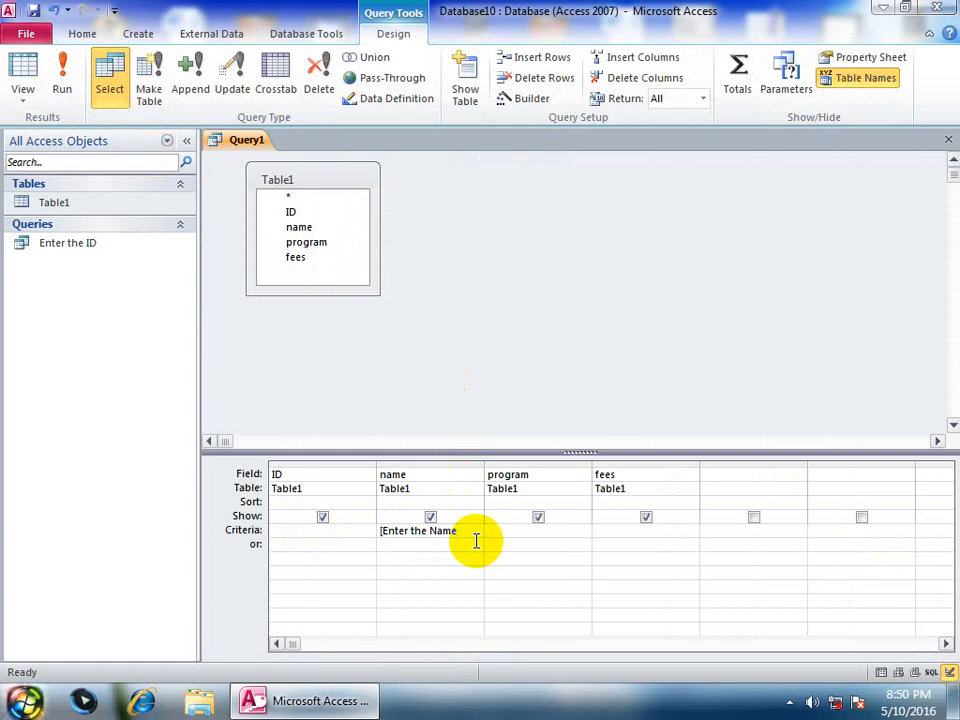
type("]]")
key("ctrl+w")
key("Return")
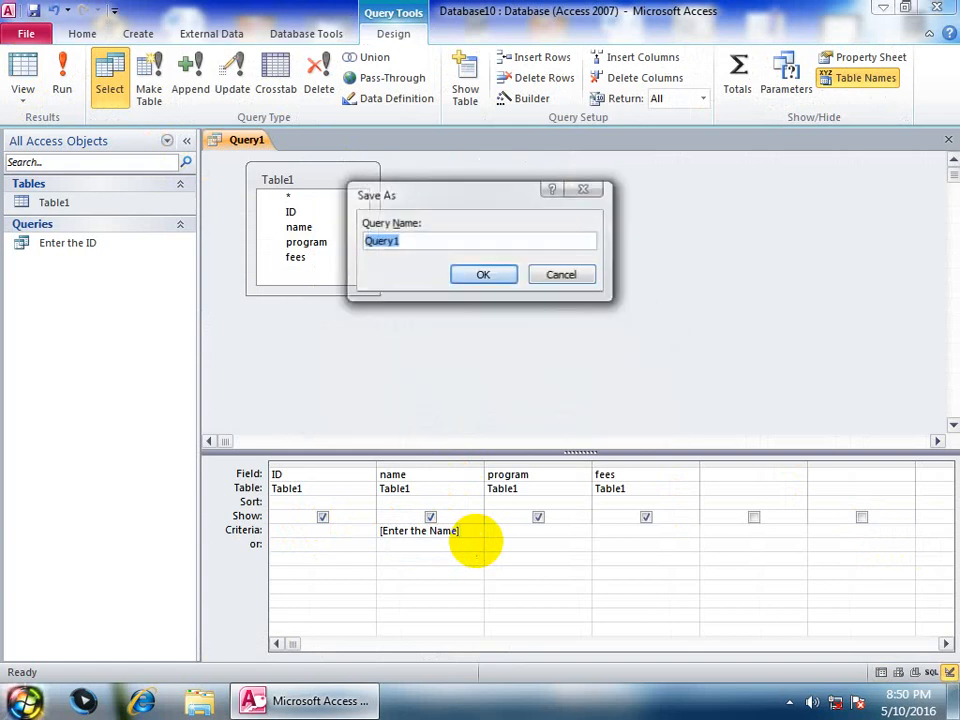
type("Enter the name")
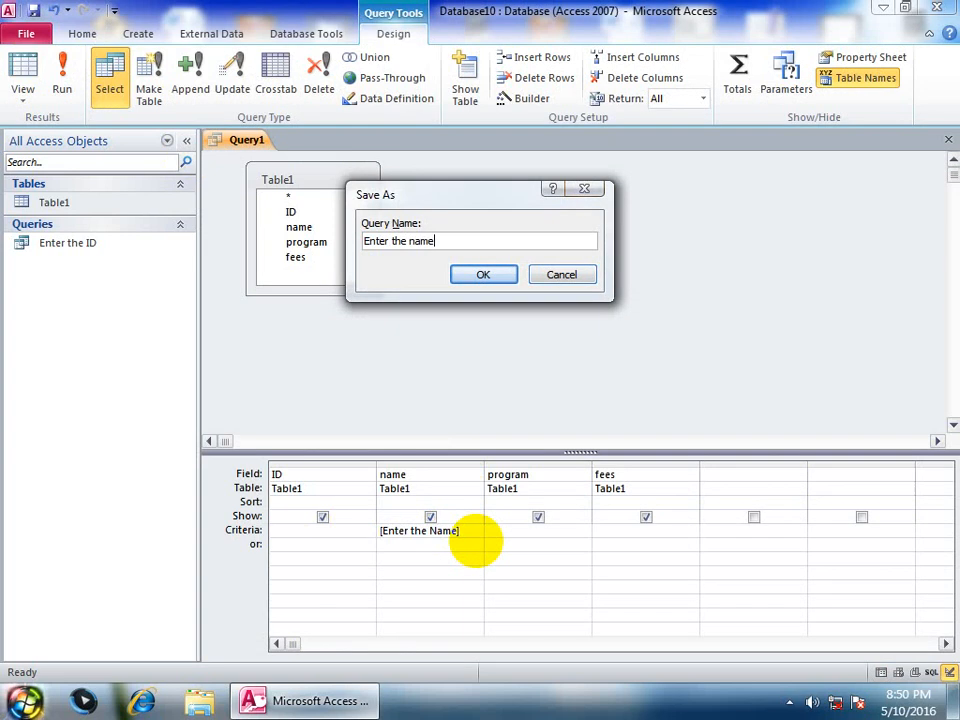
key("Return")
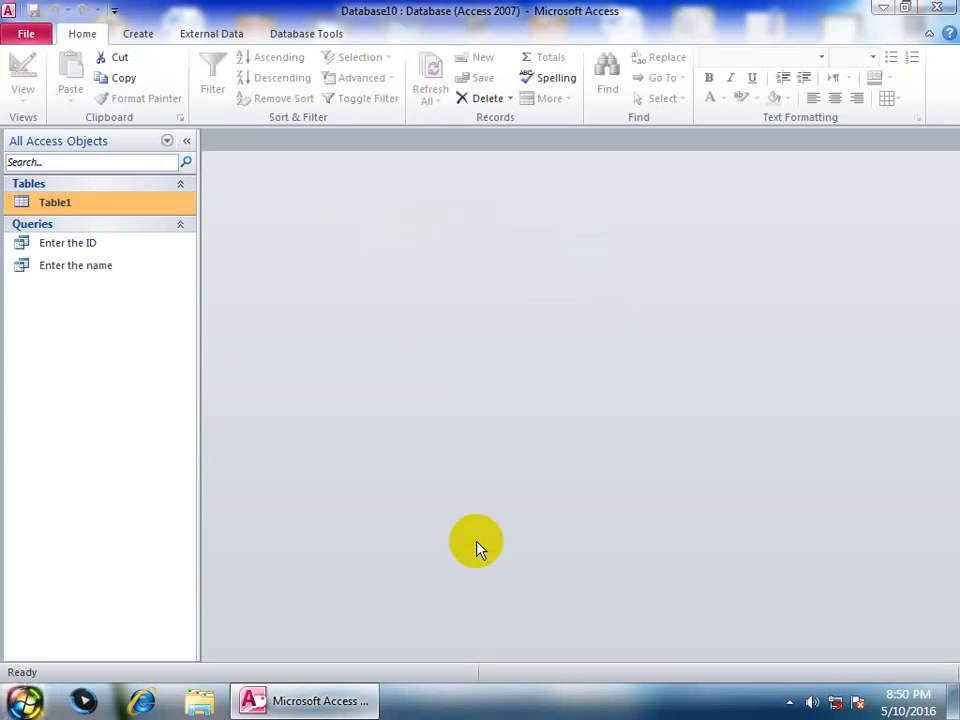
Run the saved Enter the name query for the person in record 1, and run it again for the person in record 2
left_click(90, 266)
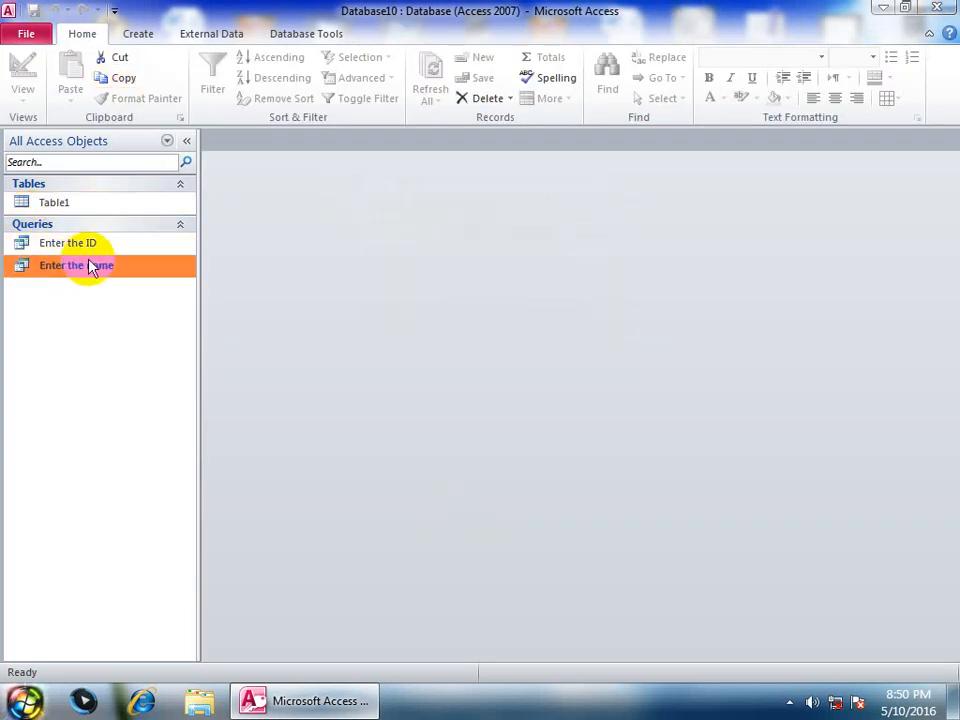
double_click(90, 266)
type("asad")
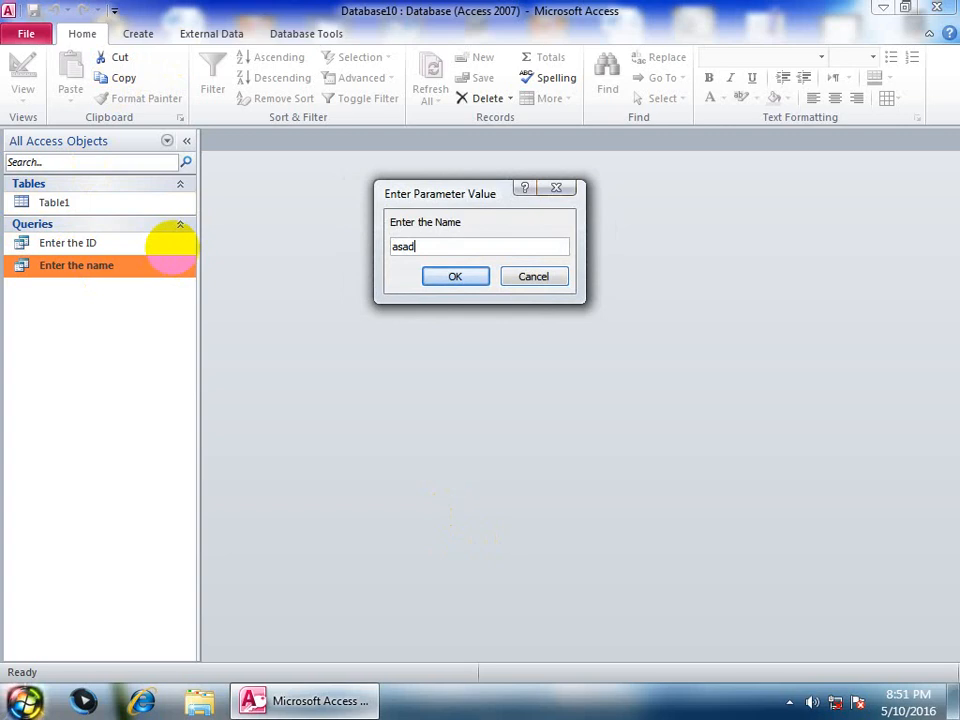
key("Return")
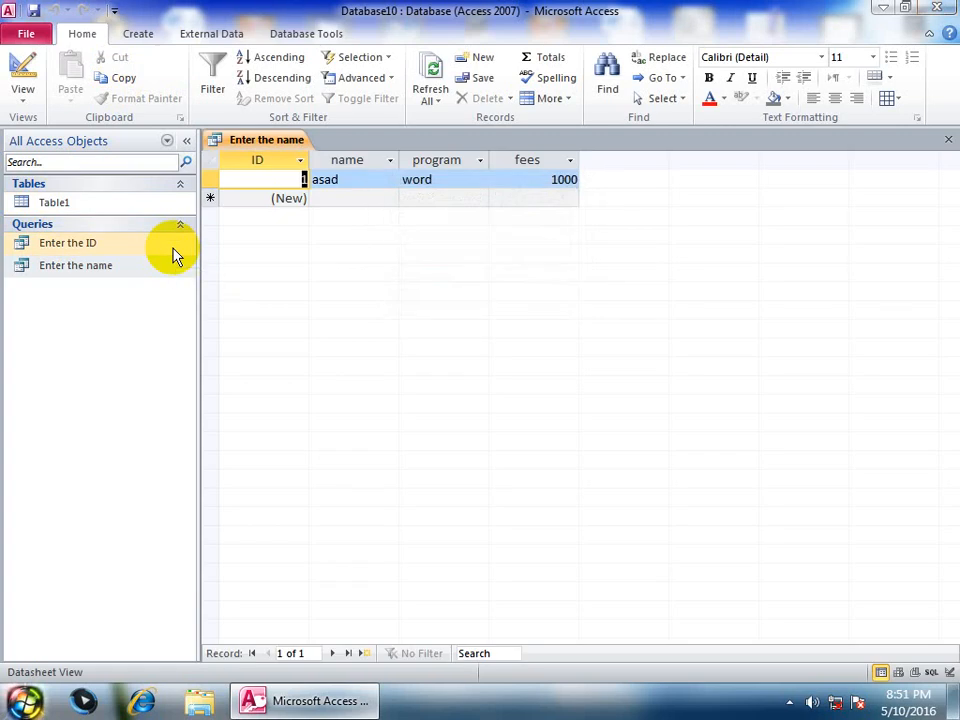
key("ctrl+w")
key("Return")
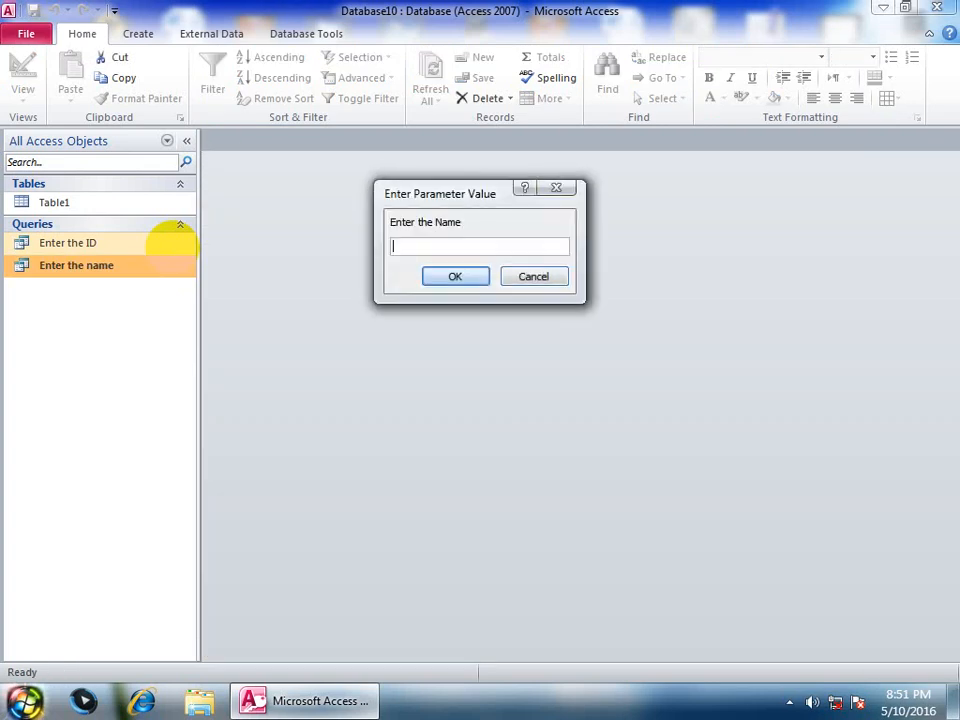
type("atif")
key("Return")
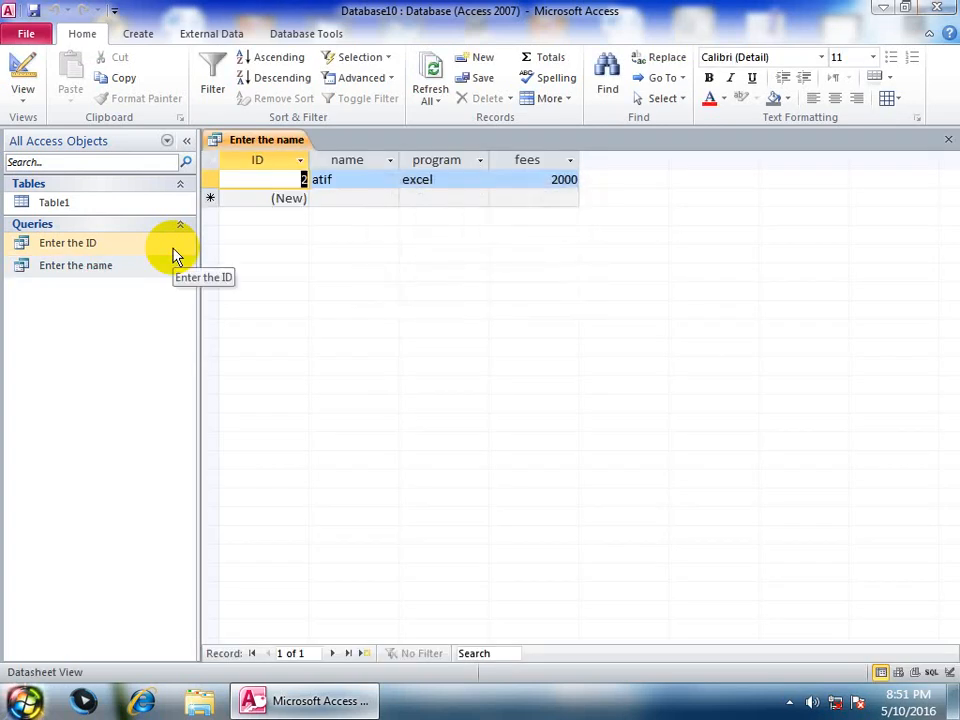
Run the Enter the name query once more for the person in record 3, and close its results
key("ctrl+w")
key("Return")
type("wali")
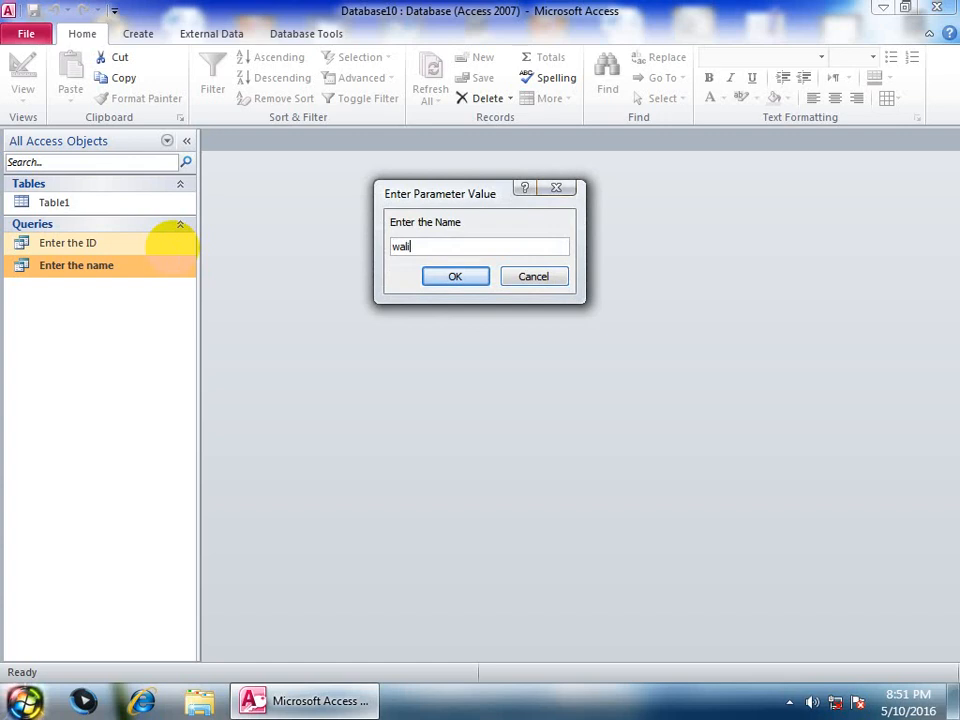
key("Return")
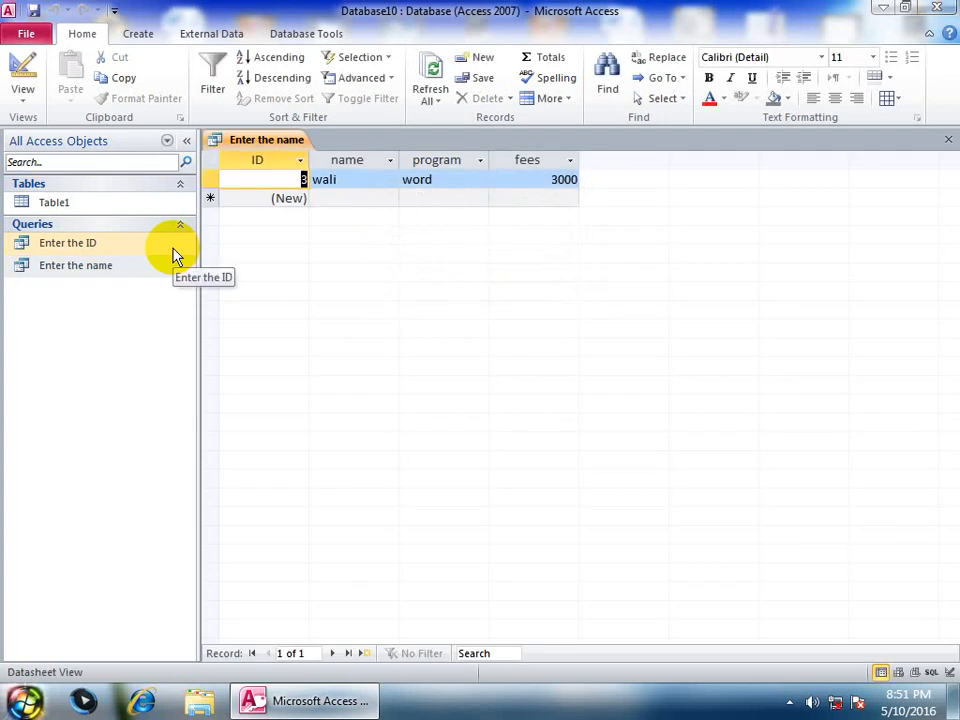
key("ctrl+w")
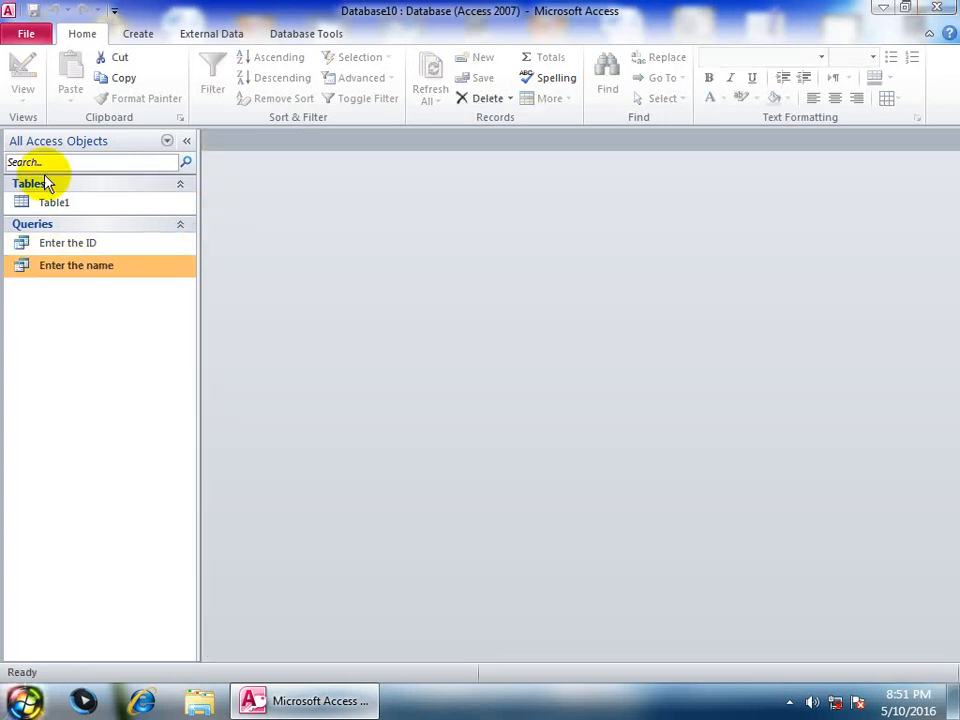
Create another query in Design view from Table1 and add the ID, name, program and fees fields to its grid
left_click(43, 203)
left_click(148, 32)
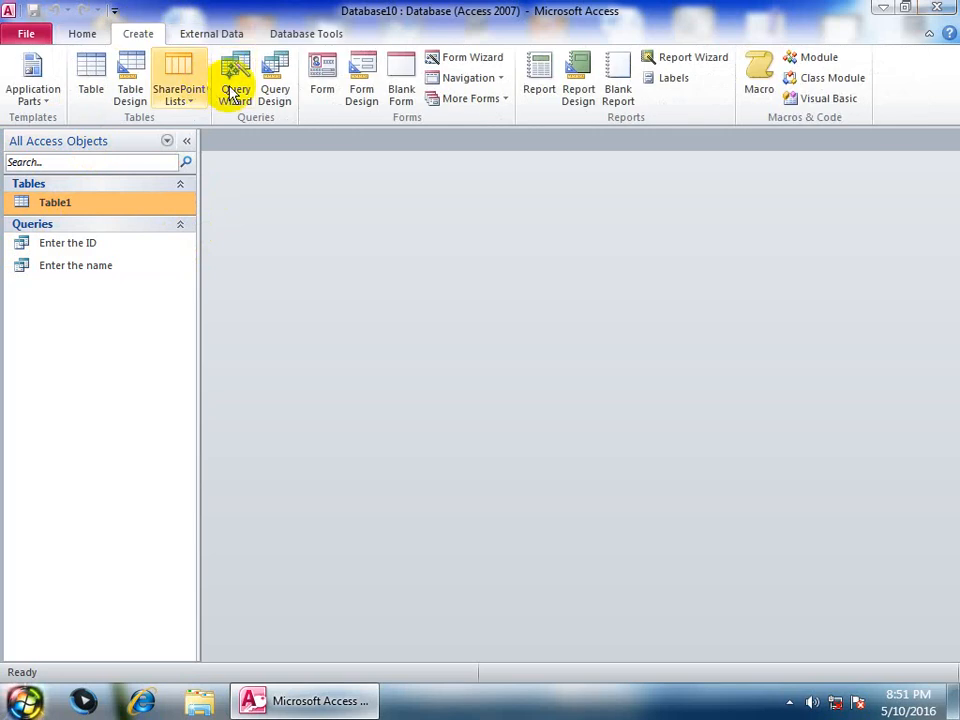
left_click(273, 82)
left_click(512, 662)
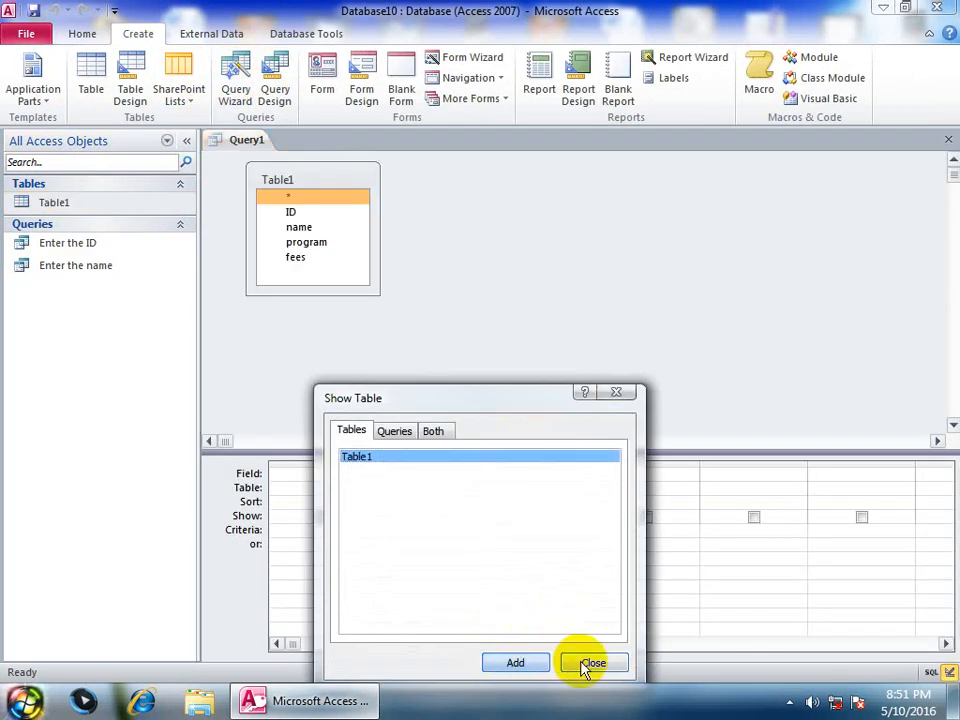
left_click(591, 662)
double_click(322, 190)
left_click_drag(306, 206, 342, 482)
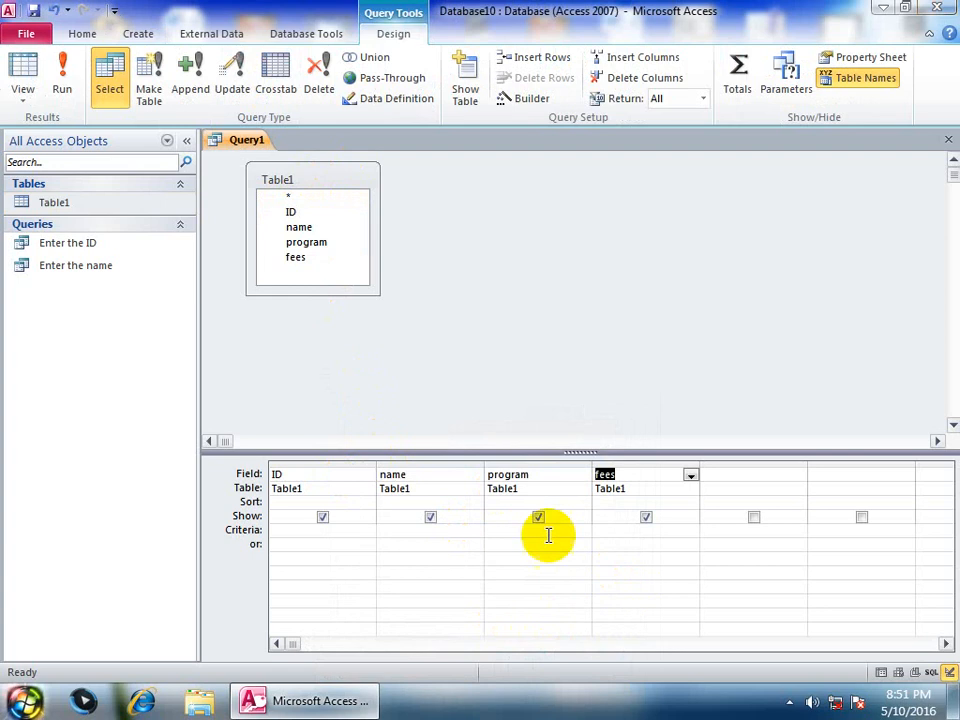
Set the program field's criterion to word, run the query, and return to Design view
left_click(499, 531)
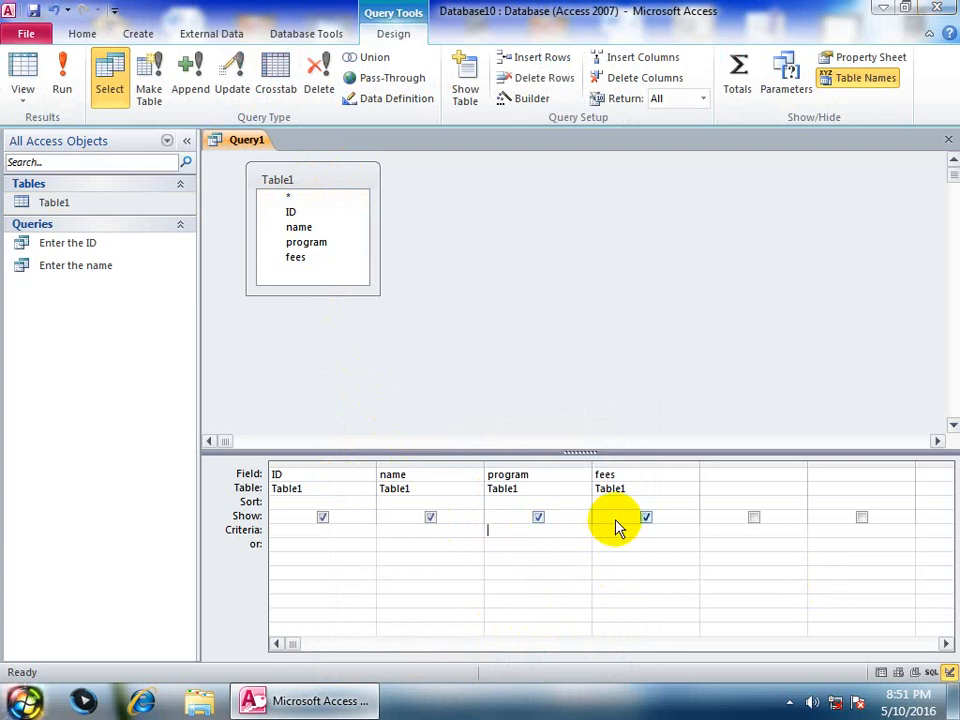
type("word")
key("Tab")
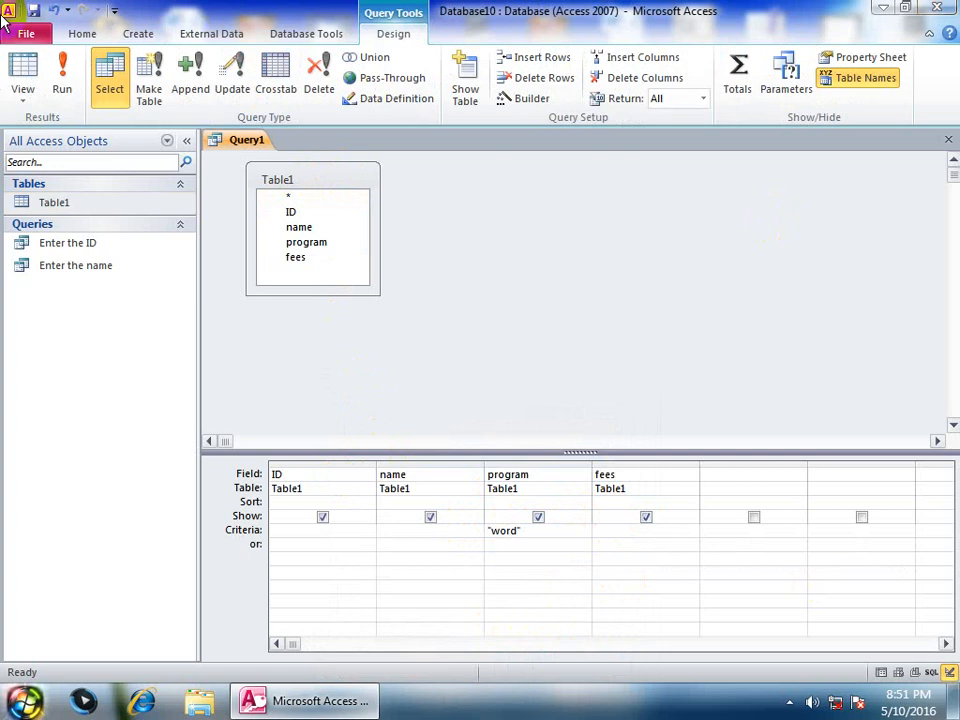
left_click(62, 70)
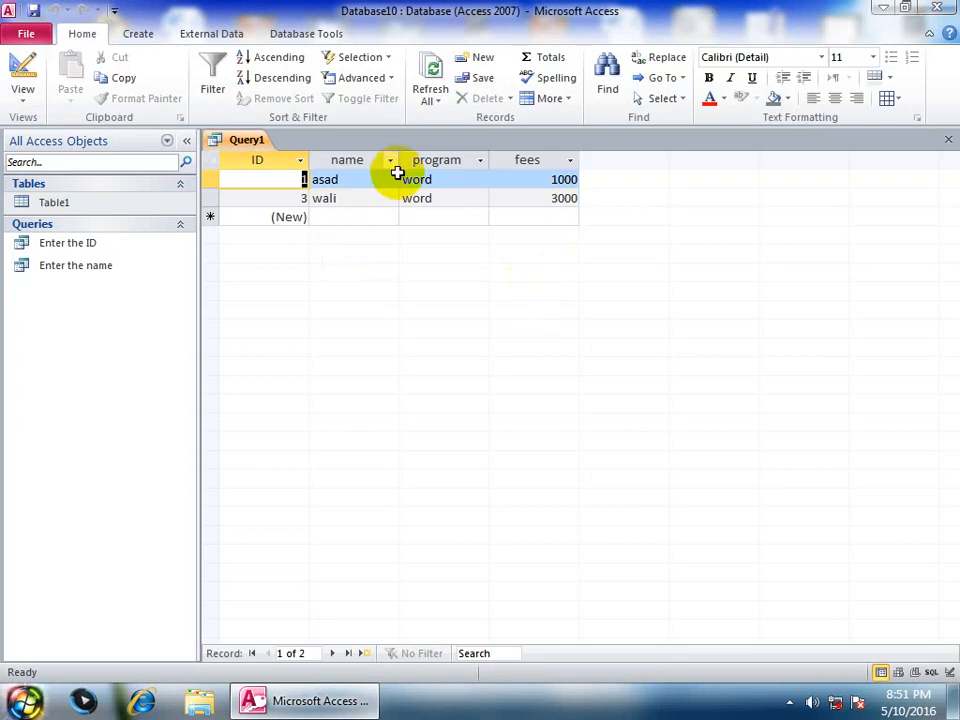
left_click(24, 74)
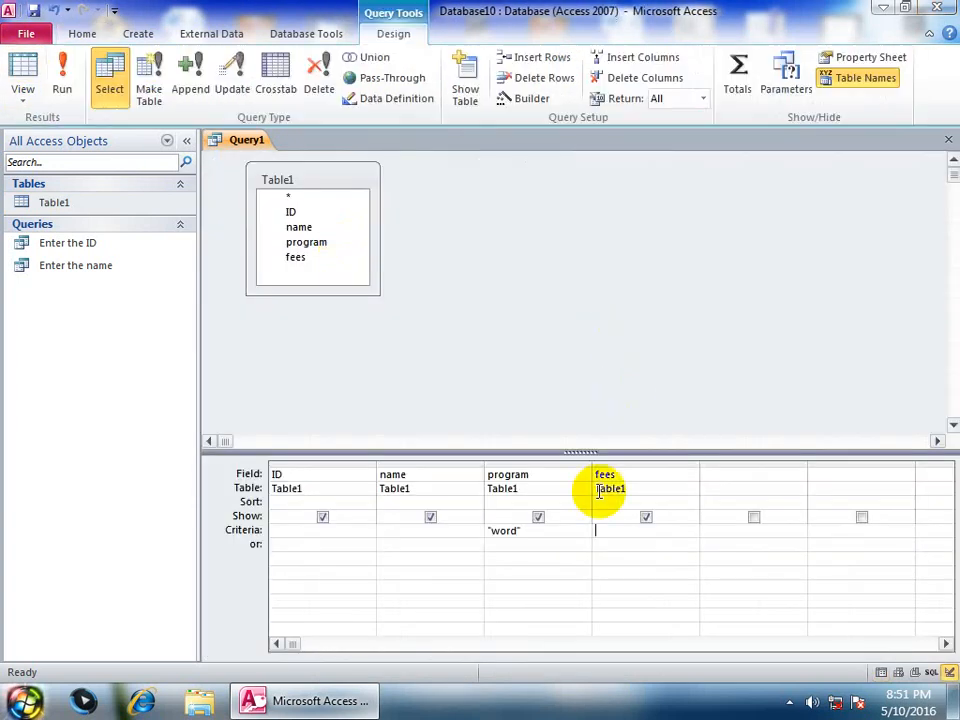
Add excel as an alternative criterion for the program field, run the query, and return to Design view
left_click(508, 544)
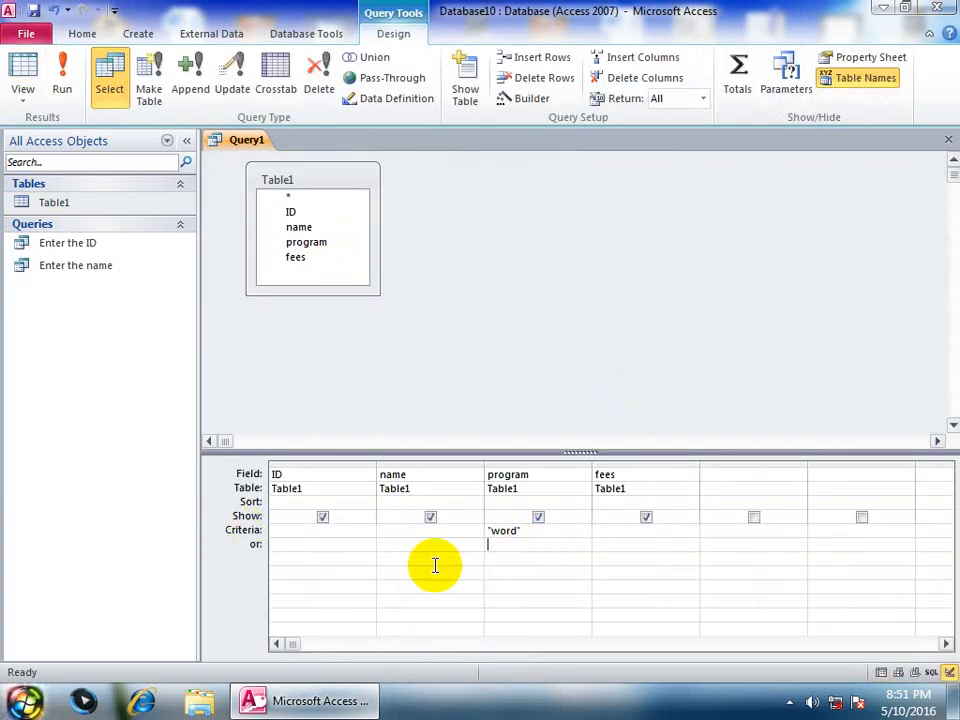
type("excel")
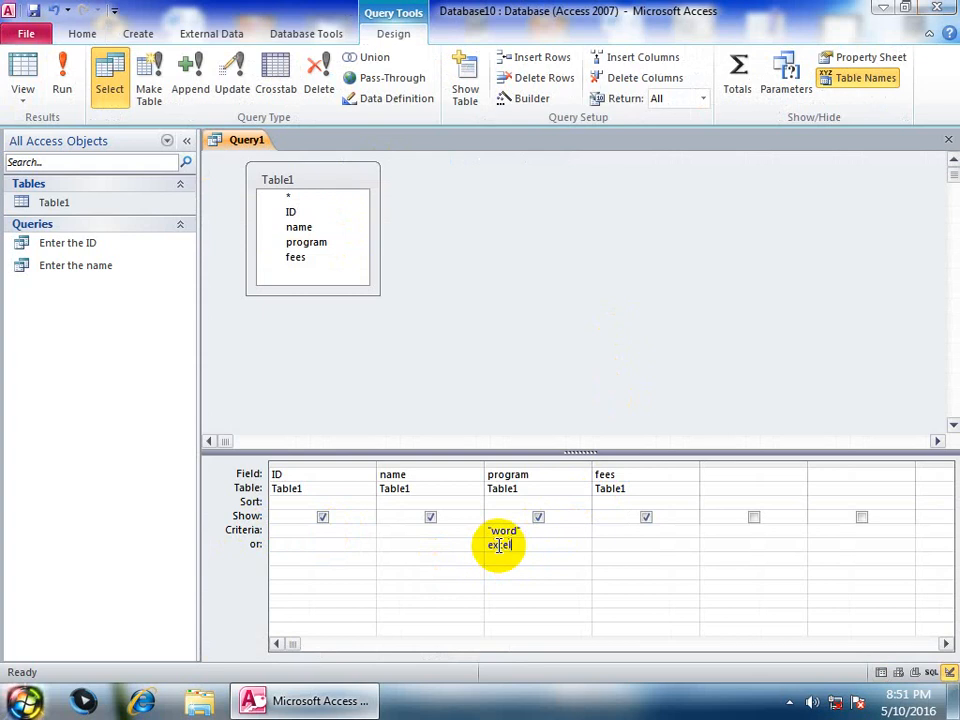
left_click(66, 80)
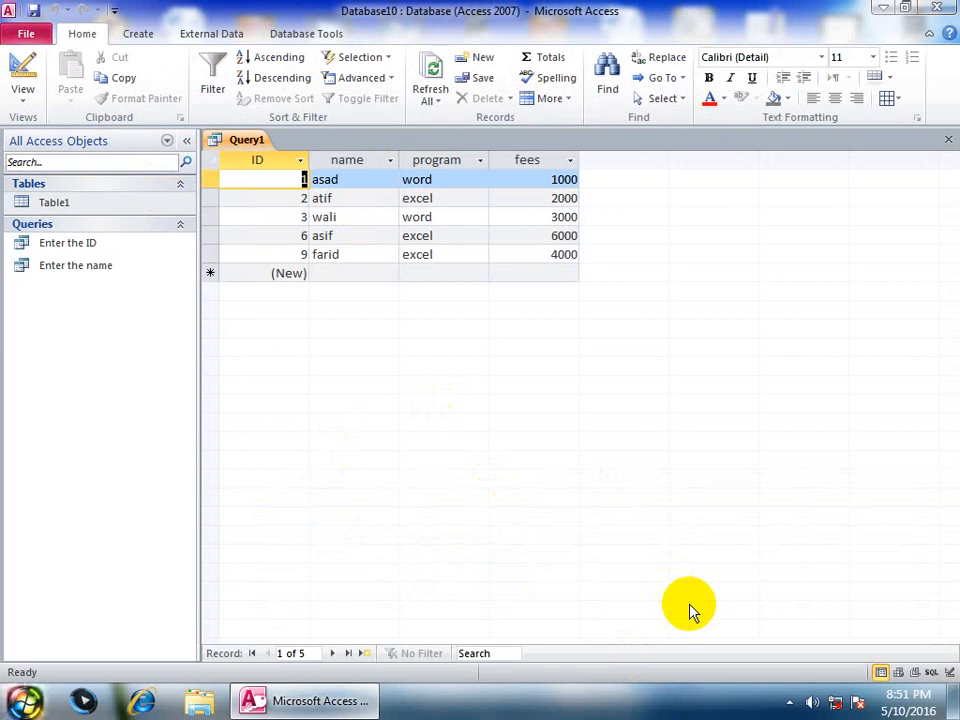
left_click(20, 70)
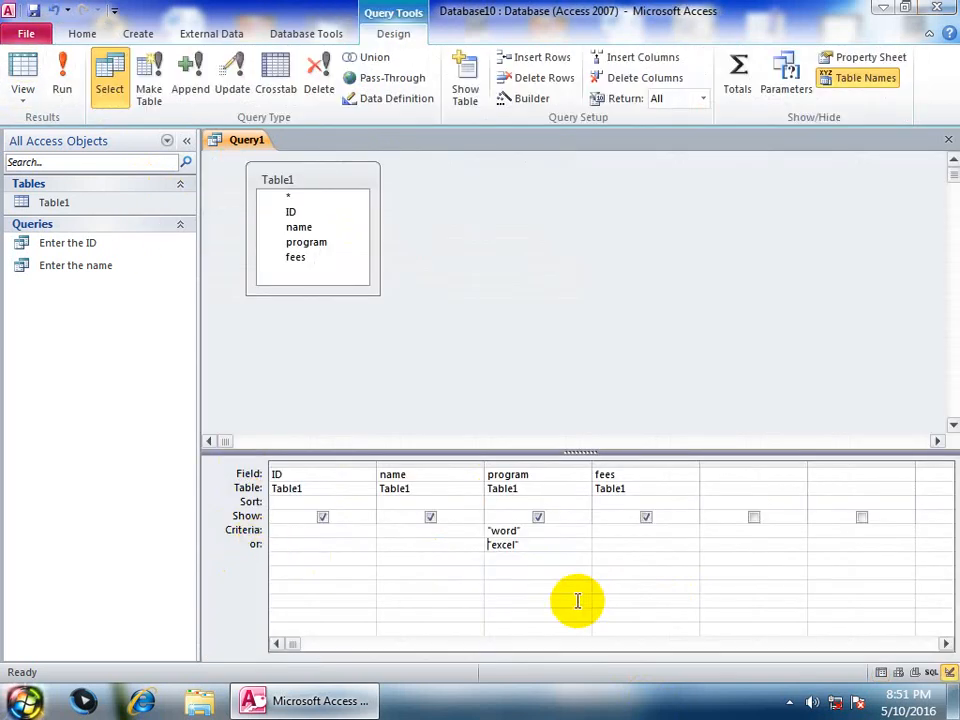
Clear both the word and excel criteria from the program field
left_click_drag(536, 546, 426, 531)
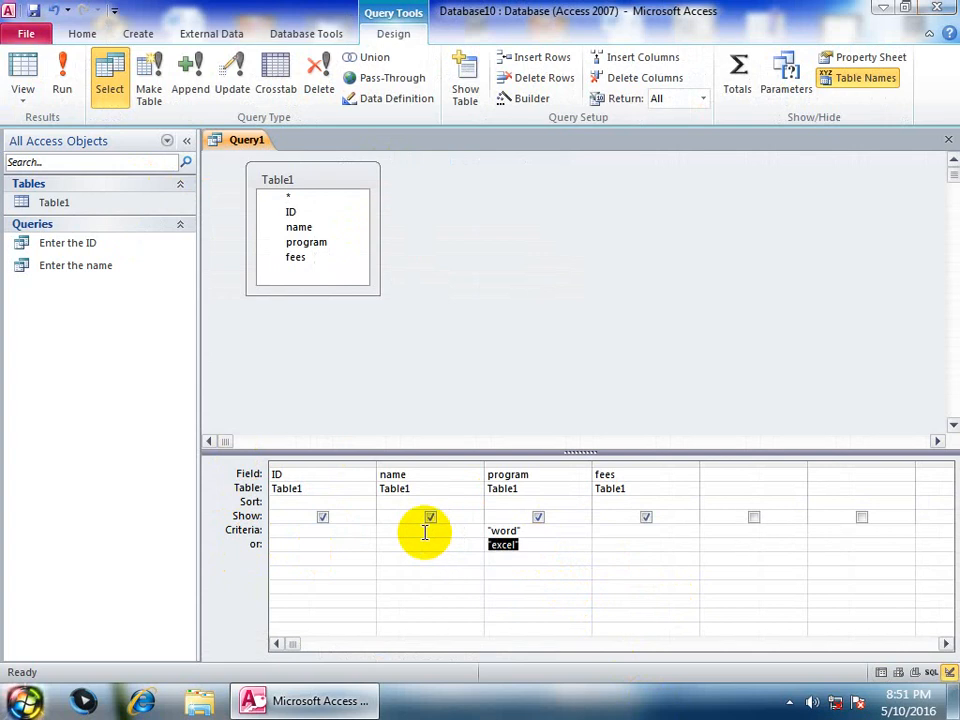
key("Delete")
left_click_drag(534, 530, 490, 531)
key("Delete")
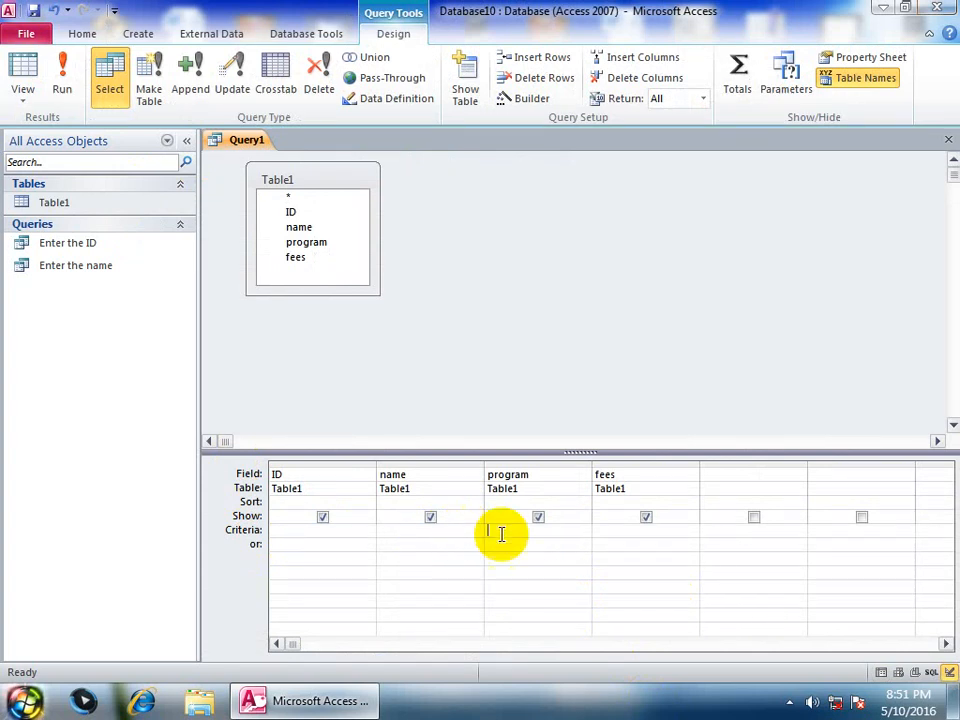
Set the fees field's criterion to 1000, run the query, and return to Design view
left_click(650, 531)
type("1000")
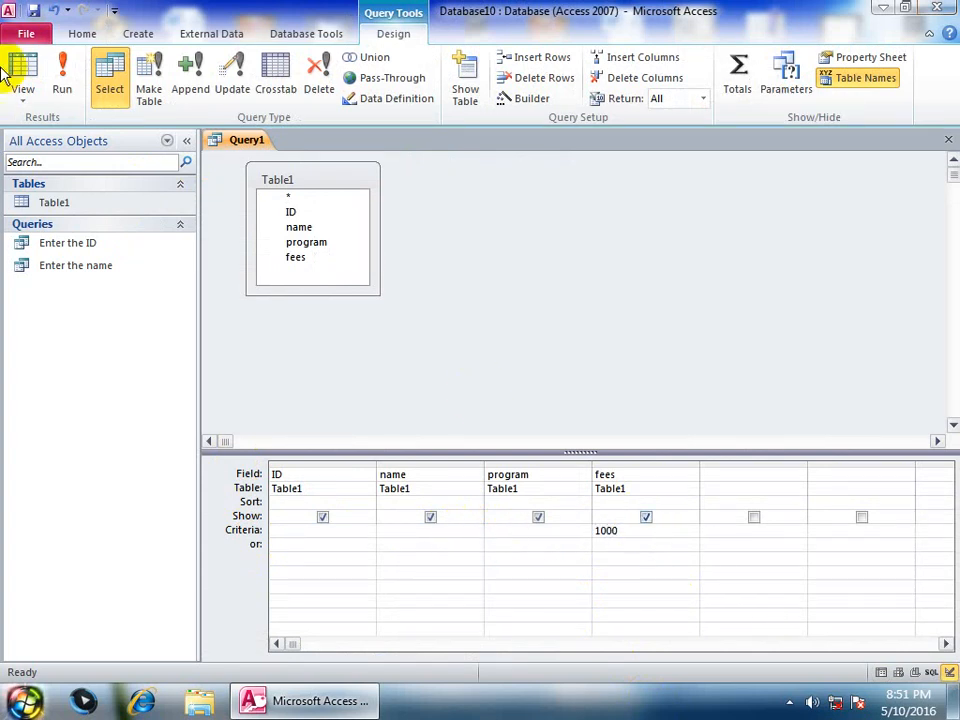
left_click(52, 85)
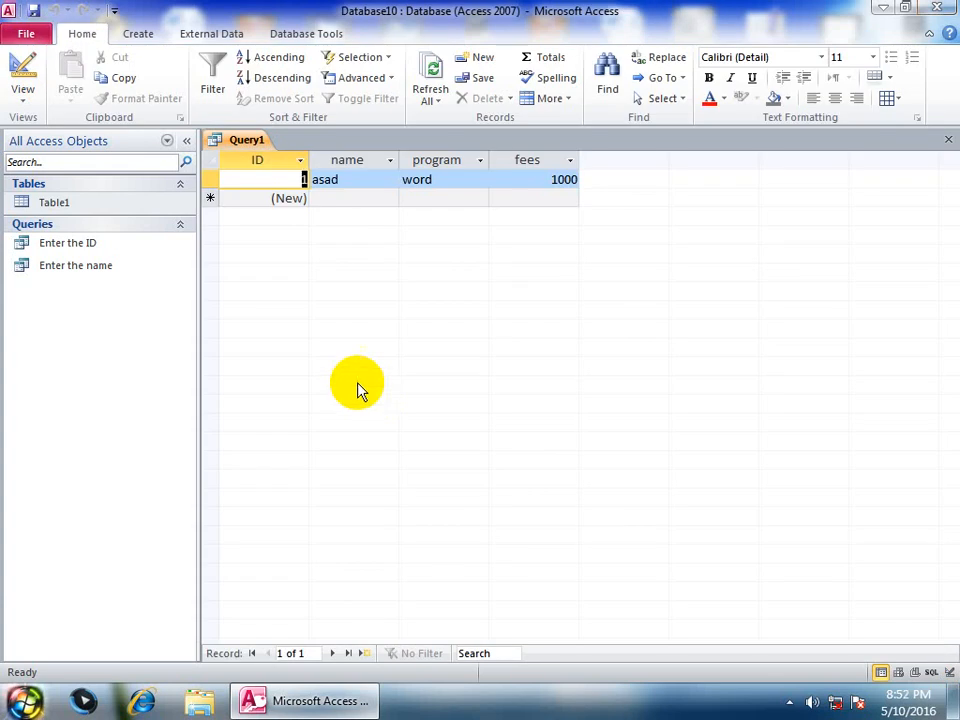
left_click(20, 72)
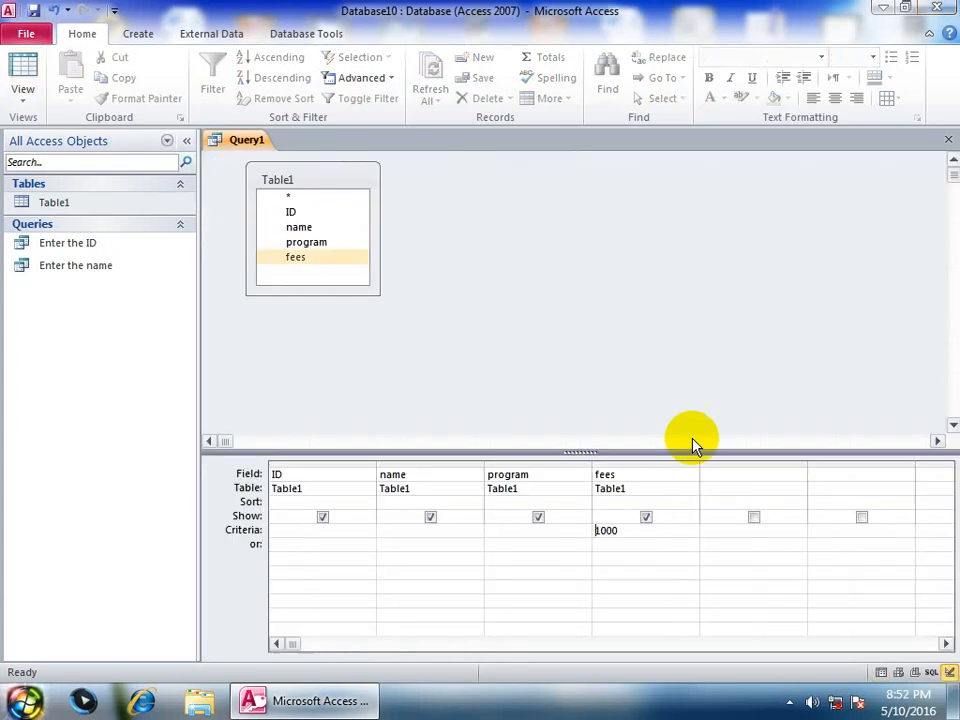
Change the fees criterion to >2000, run the query, and return to Design view
left_click(632, 529)
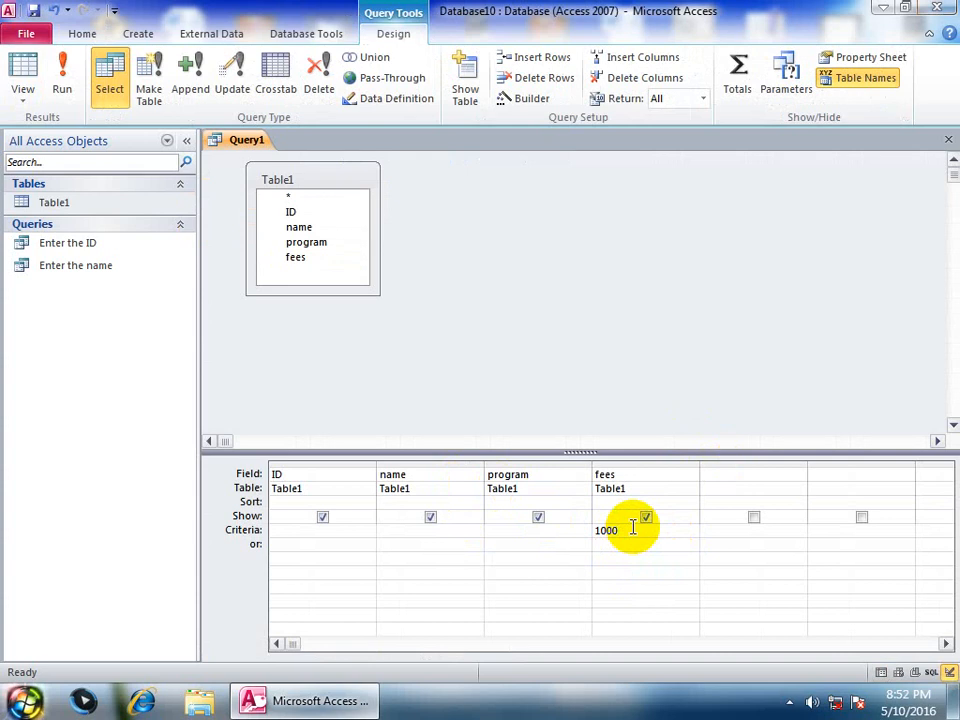
key("BackSpace")
key("BackSpace")
key("BackSpace")
type(">2000")
left_click(62, 82)
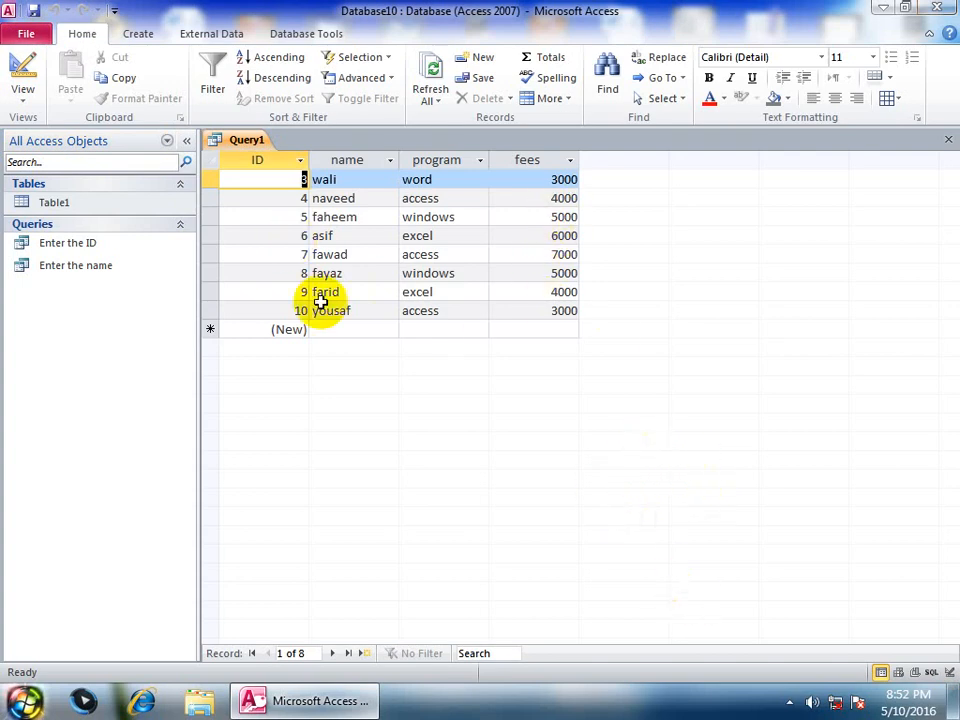
left_click(24, 75)
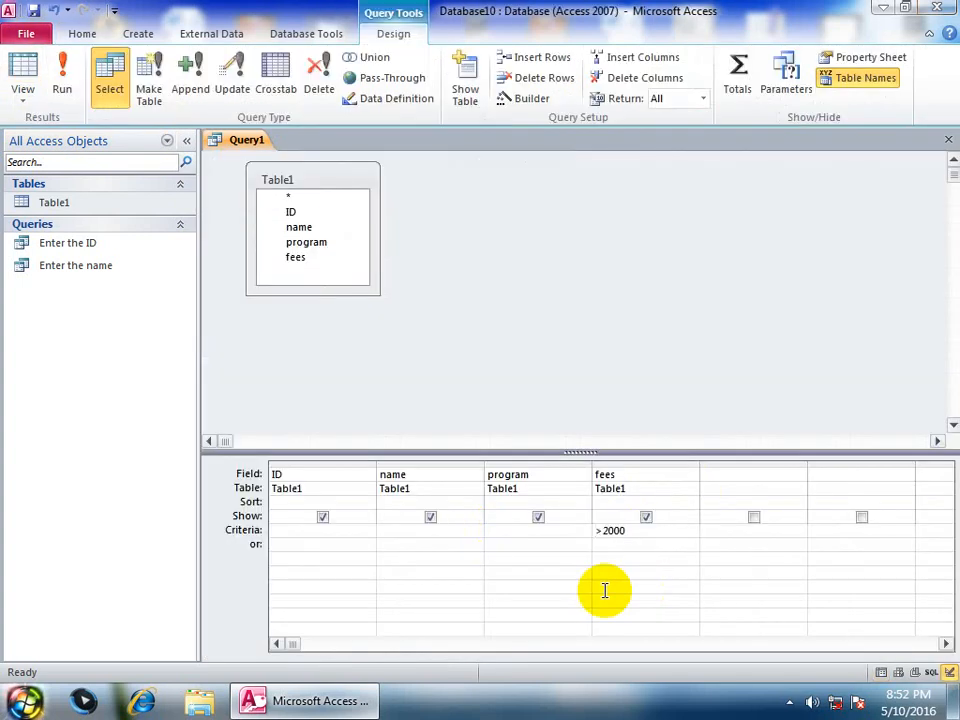
Replace the fees criterion with the parameter [Enter the Fees]
left_click_drag(621, 533, 433, 528)
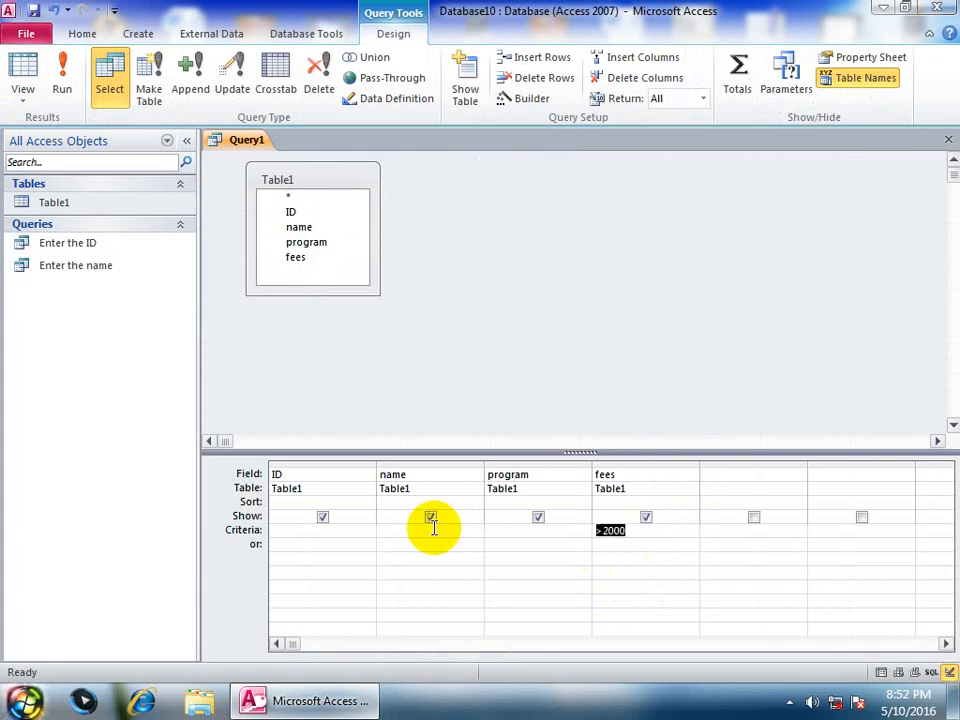
key("Delete")
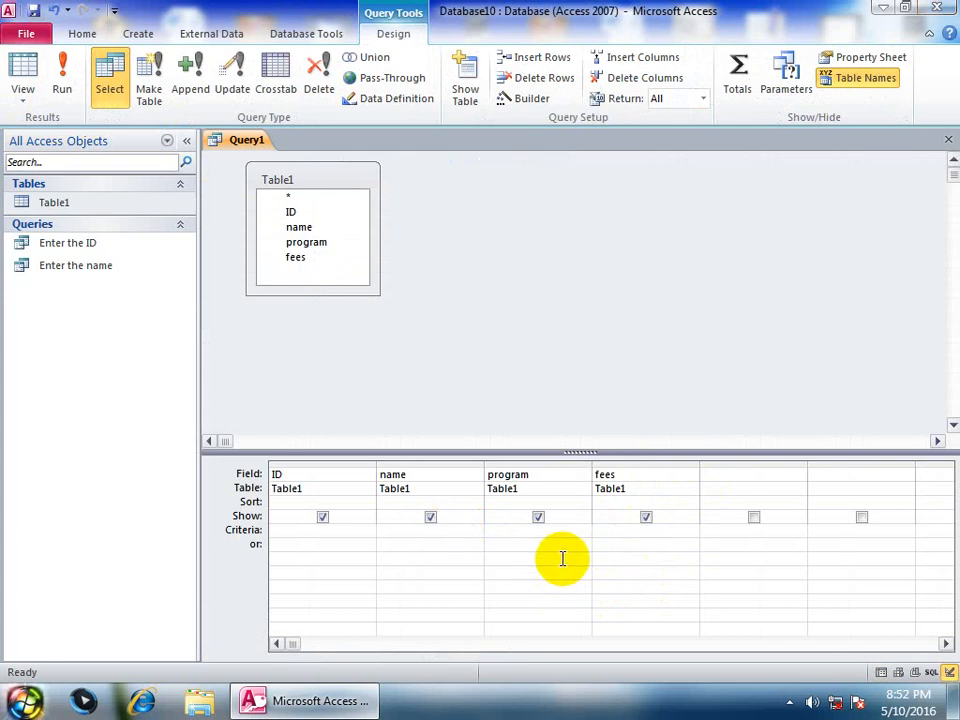
type("[Ente")
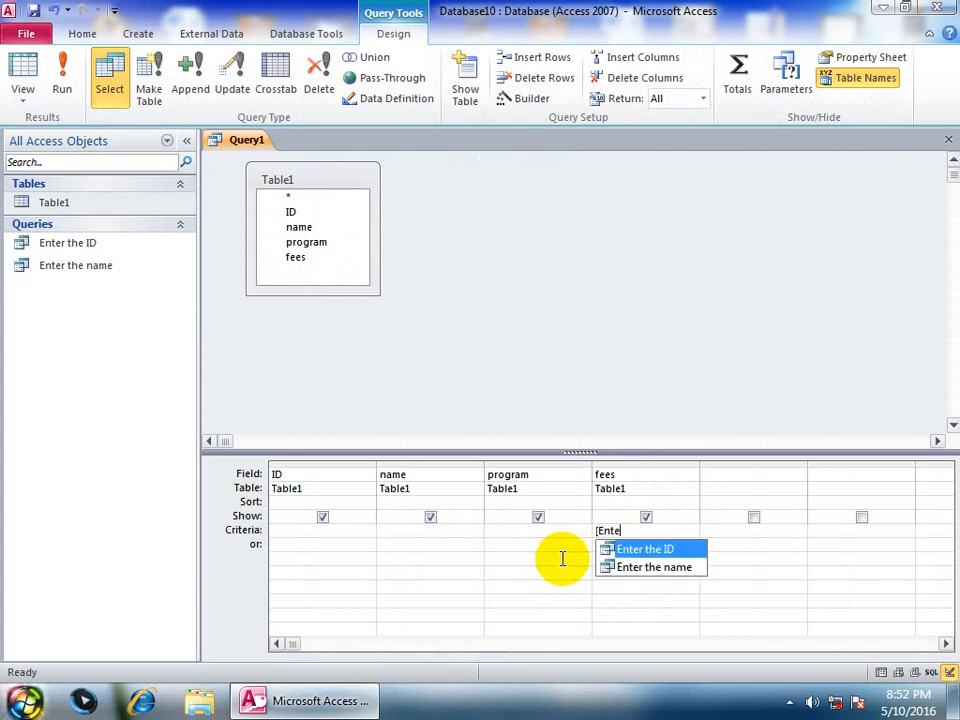
type("r the Fees")
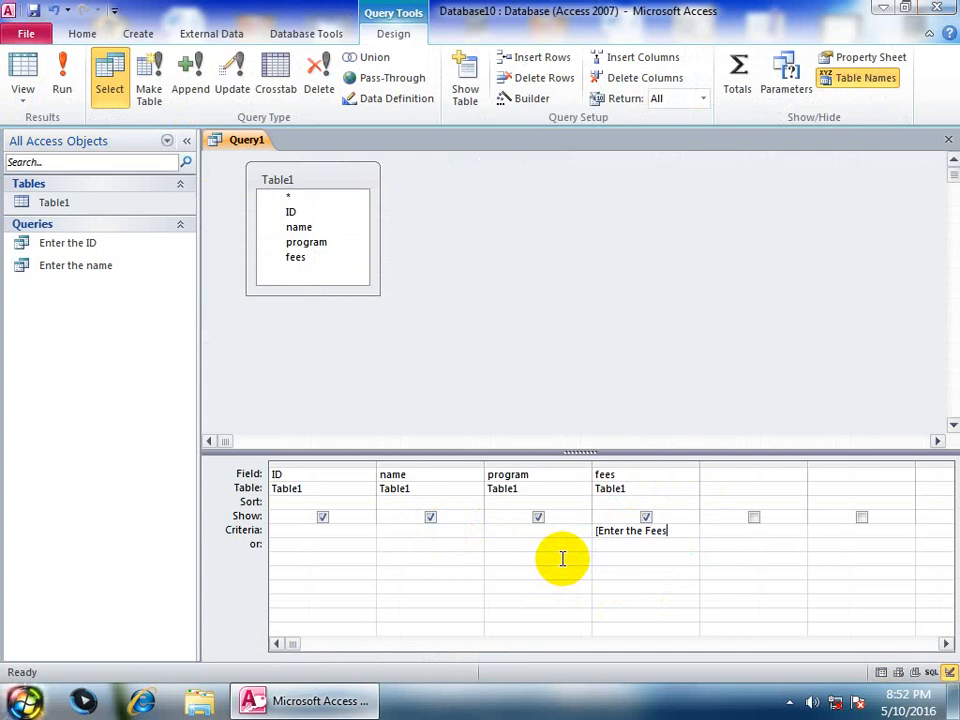
type("]")
Close the query and save it under the name Enter the Fees
key("ctrl+w")
key("Return")
type("Etner t")
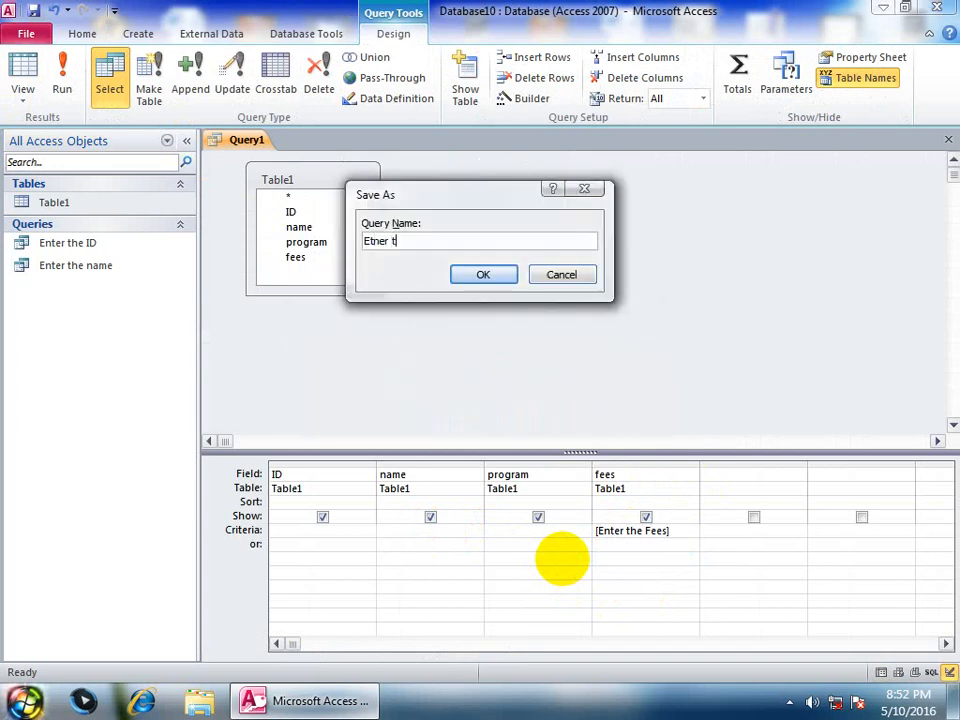
key("BackSpace")
key("BackSpace")
key("BackSpace")
type("nter the Fees")
key("Return")
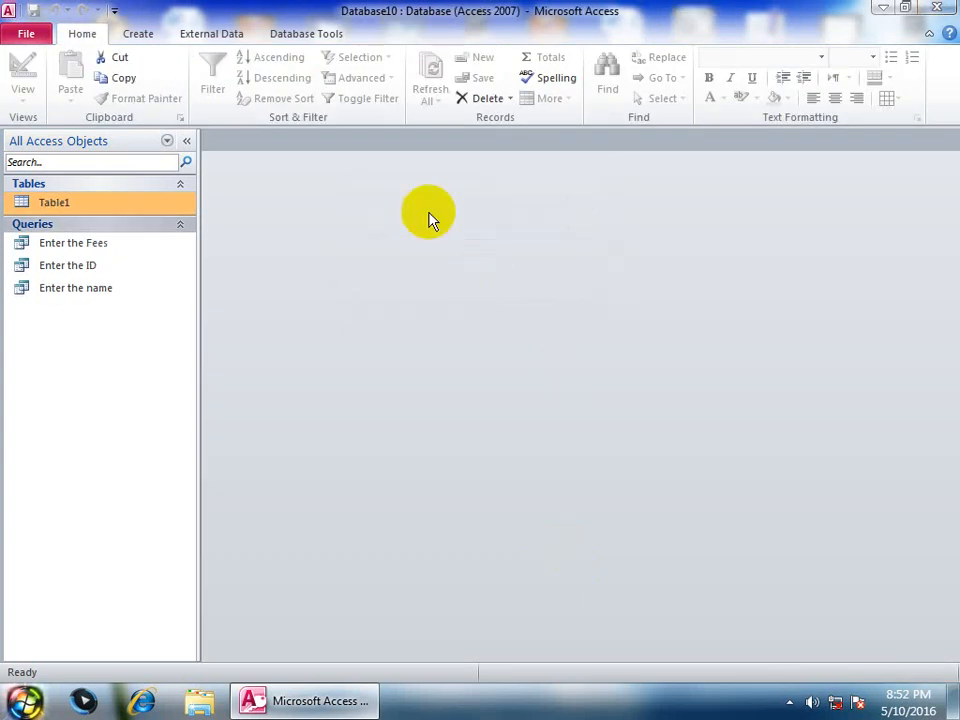
Run the saved Enter the Fees query for fees of 1000, run it again for 4000, and close each result
double_click(108, 243)
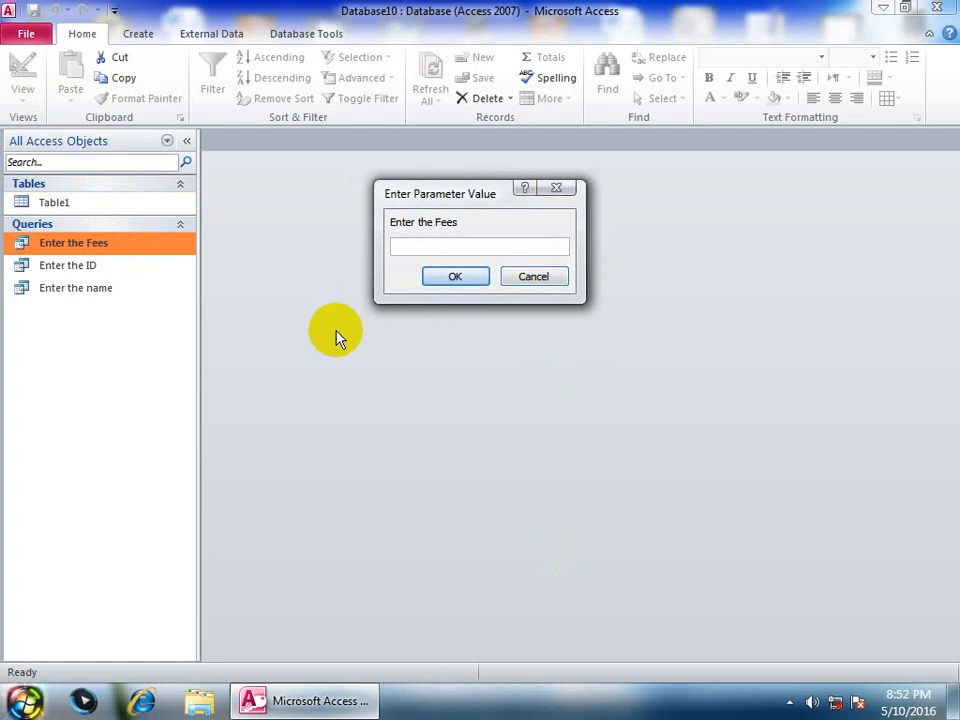
type("1000")
key("Return")
key("ctrl+w")
key("Return")
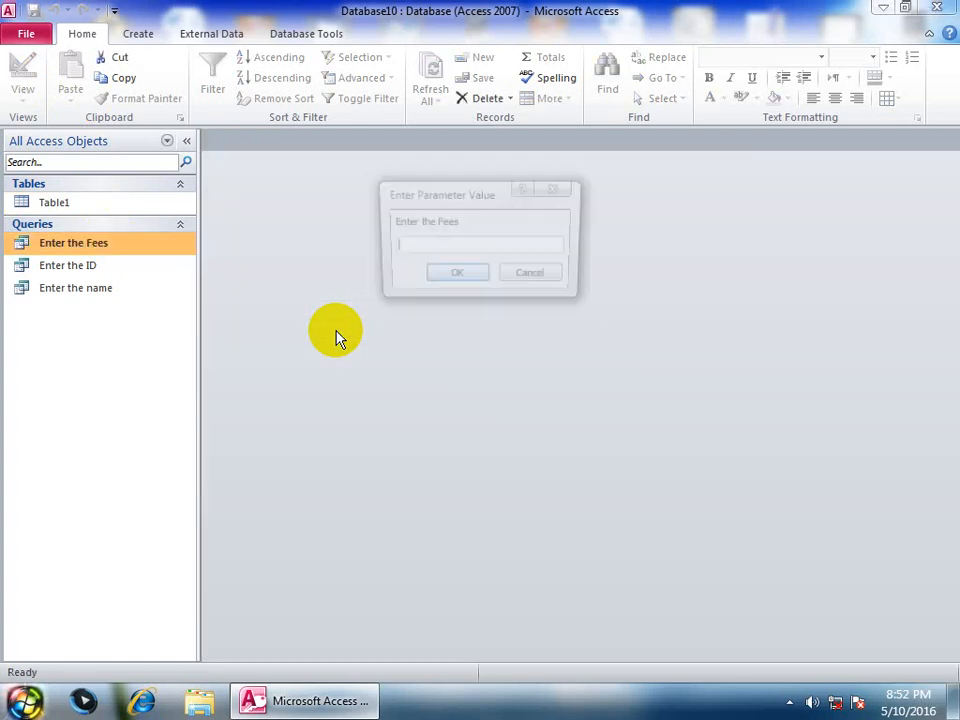
type("4000")
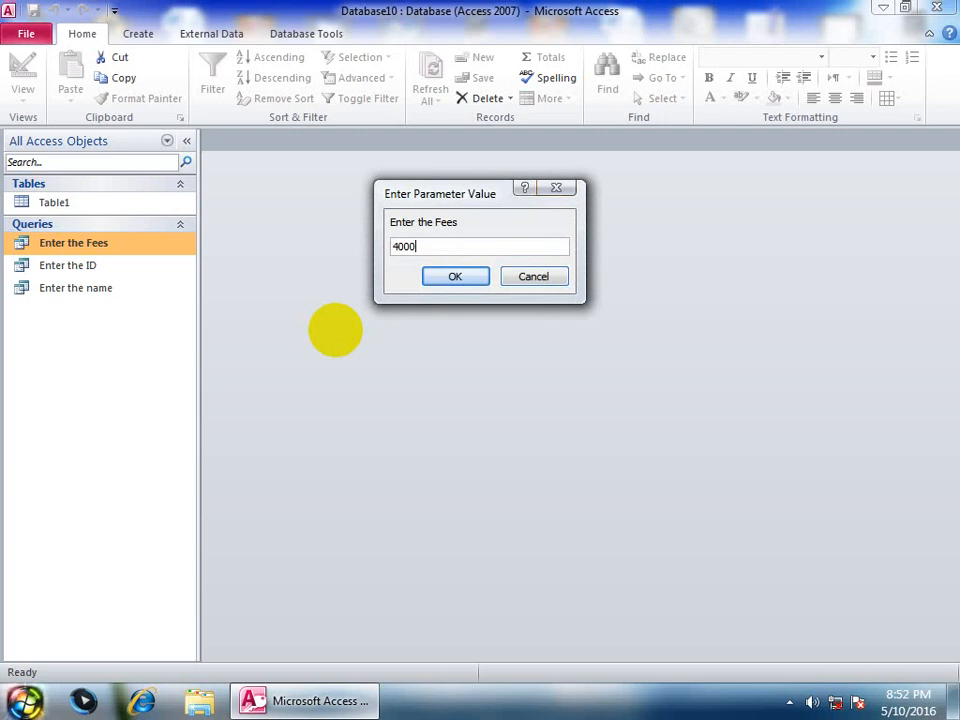
key("Return")
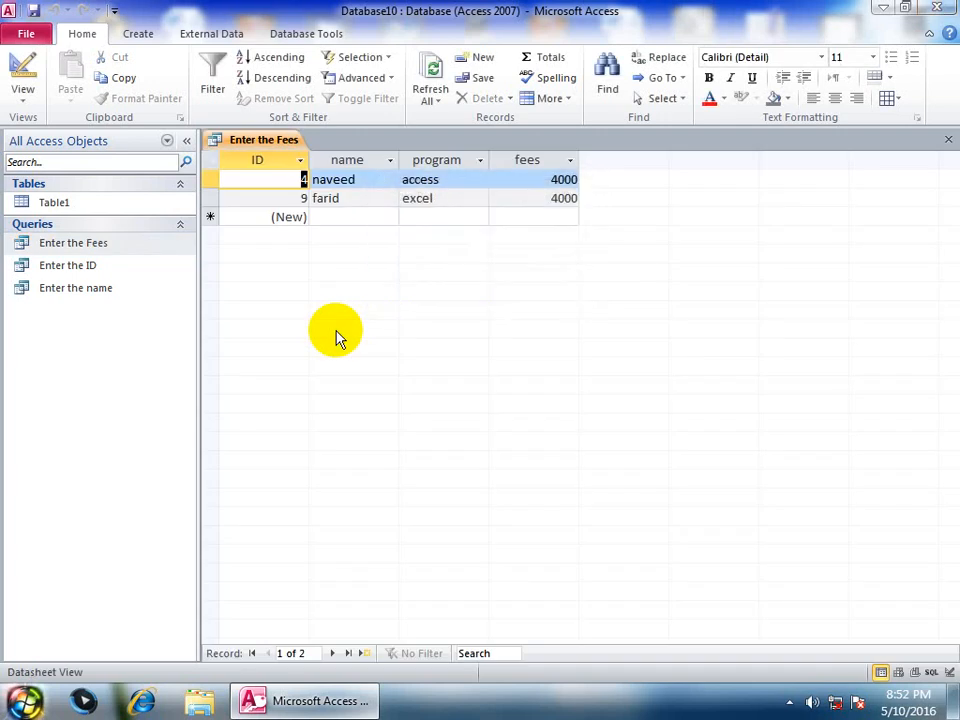
key("ctrl+w")
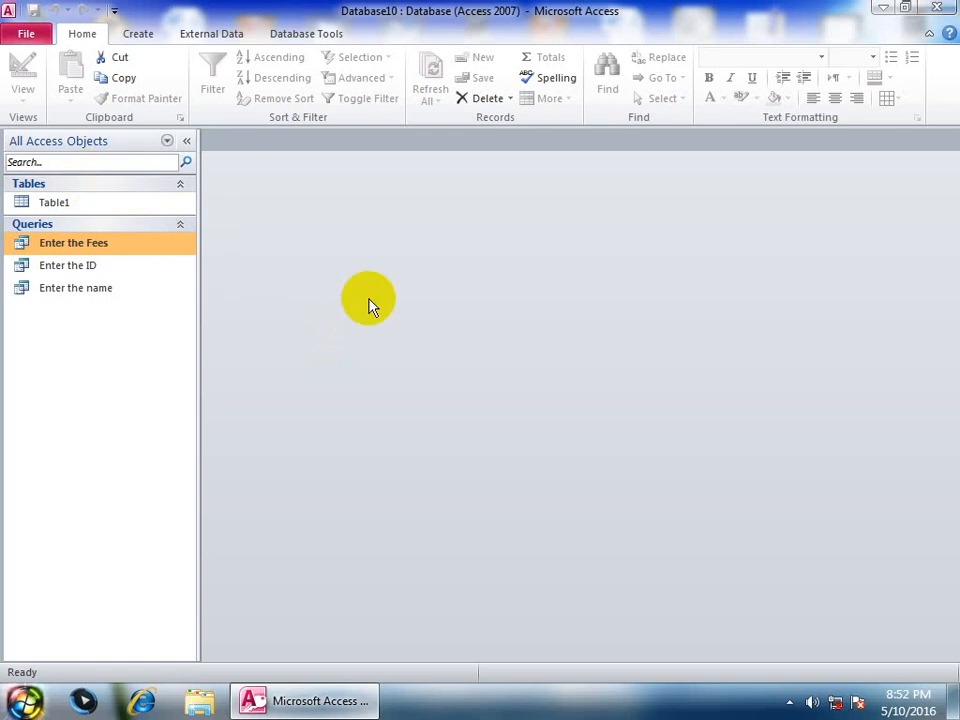
Create another table in Design view with the fields Money, Zakat and Total_Zakat
left_click(140, 34)
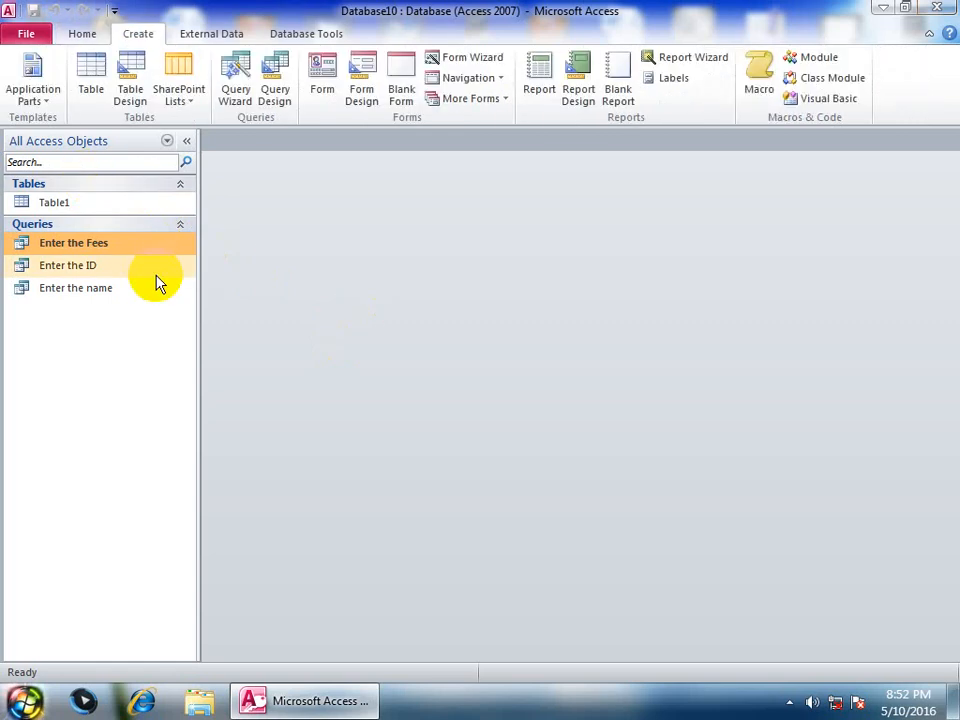
left_click(131, 96)
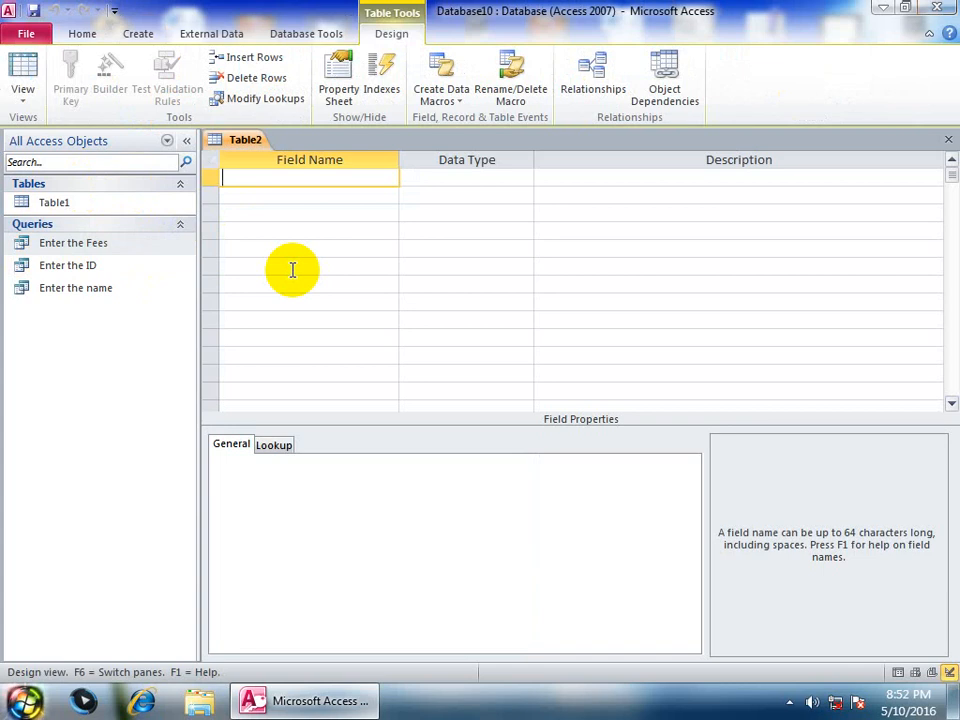
type("Money")
key("Tab")
key("Tab")
key("Tab")
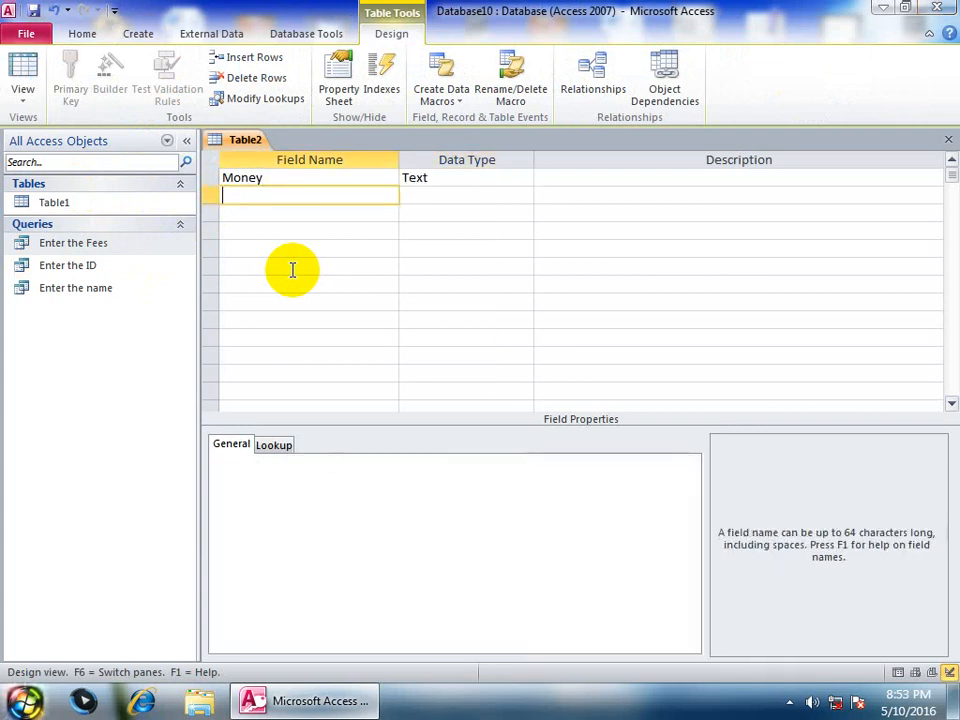
type("Zakat")
key("Tab")
key("Tab")
key("Tab")
type("T")
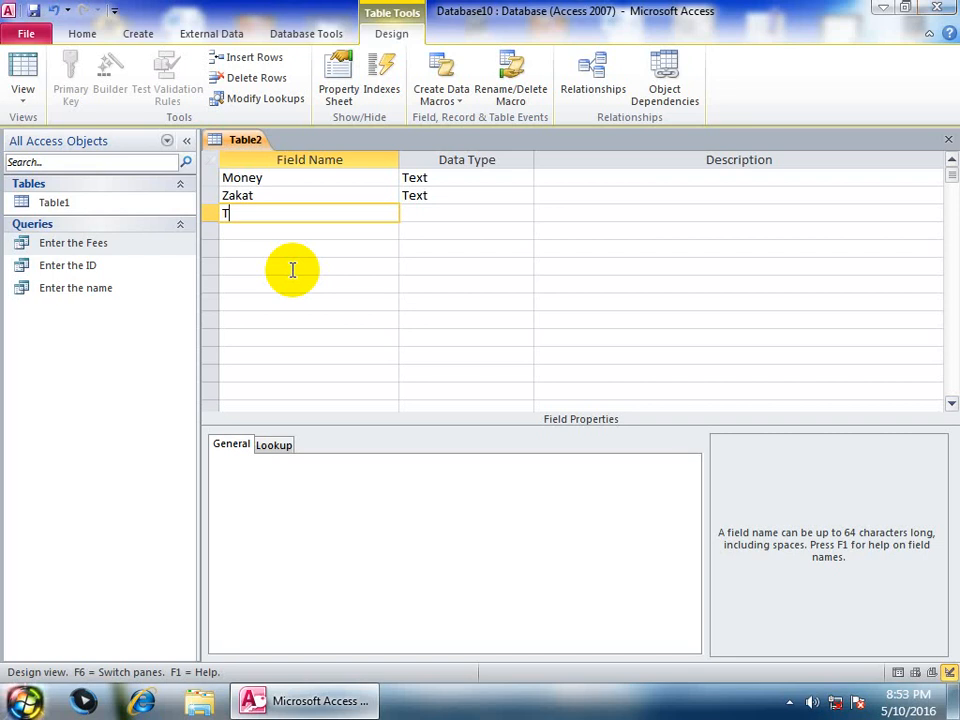
type("otal_Zakat")
Set the data type of the Money, Zakat and Total_Zakat fields to Number
key("Up")
key("Up")
key("Tab")
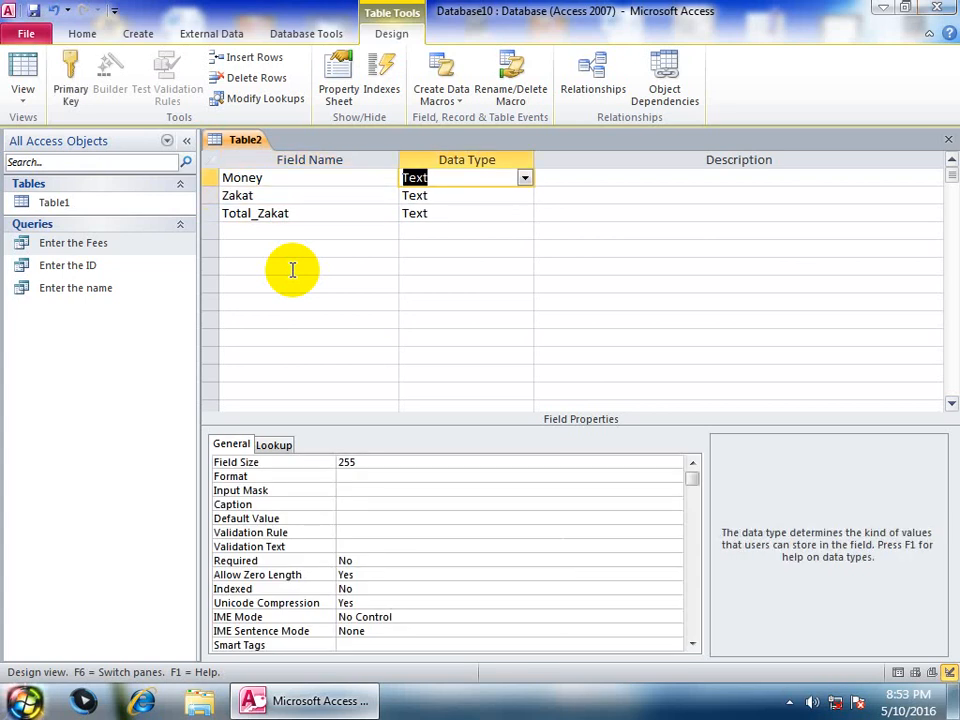
type("n")
key("Down")
type("n")
key("Down")
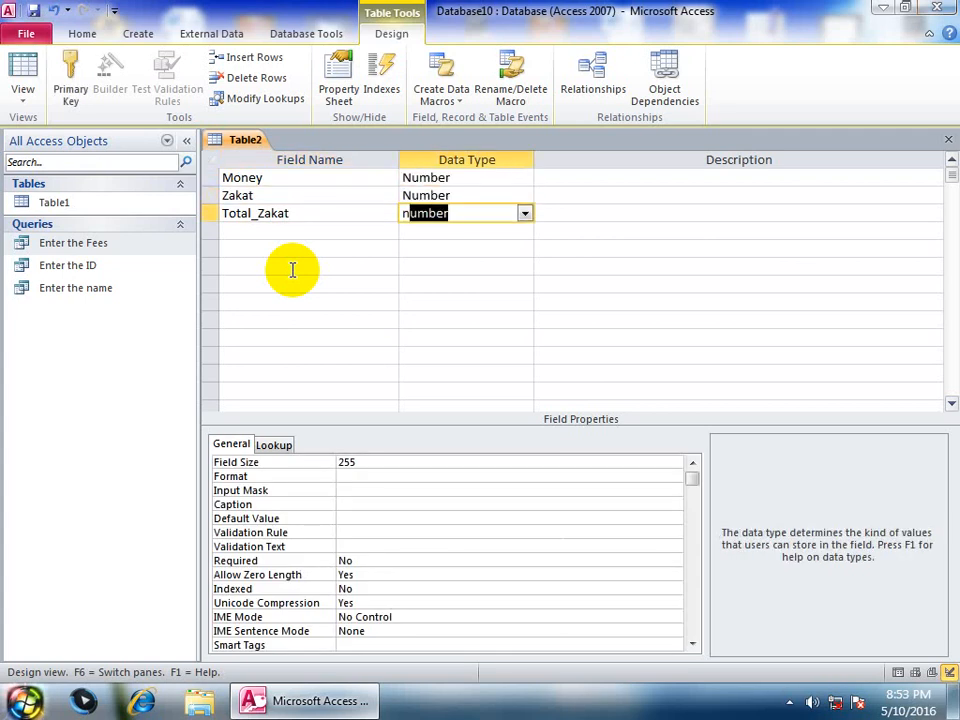
Set the Zakat field's size to Single and its default value to 2.5
key("Up")
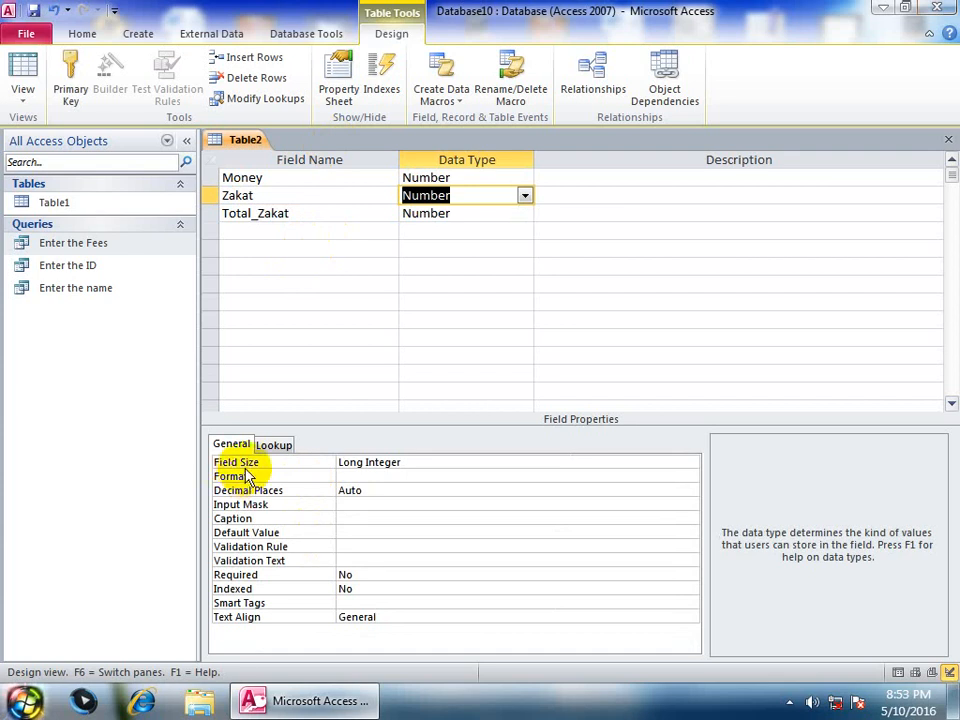
left_click(429, 462)
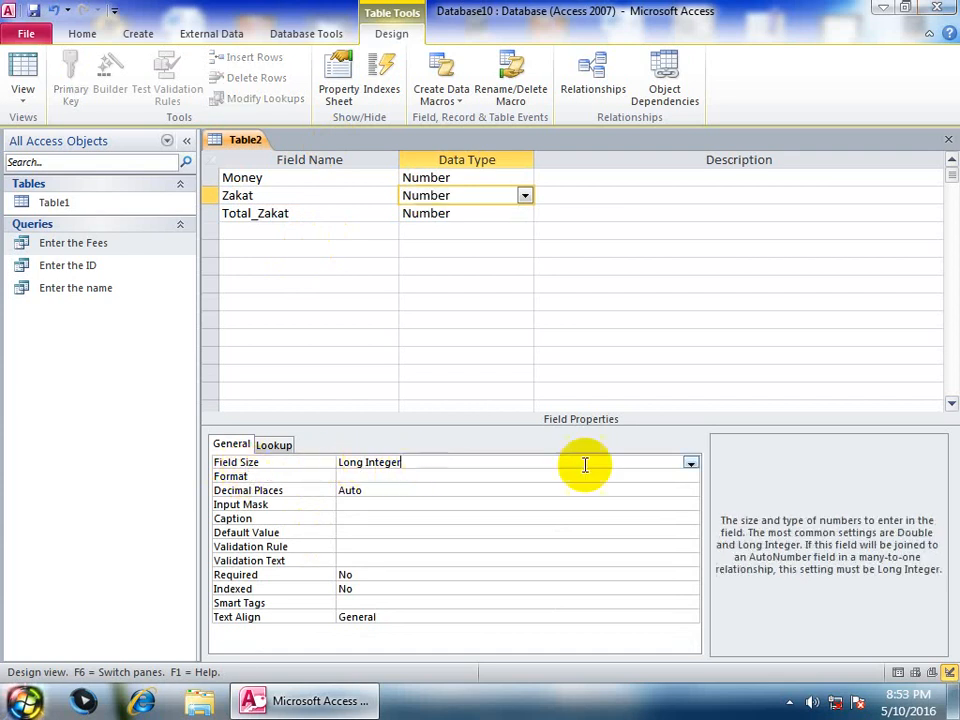
left_click(690, 464)
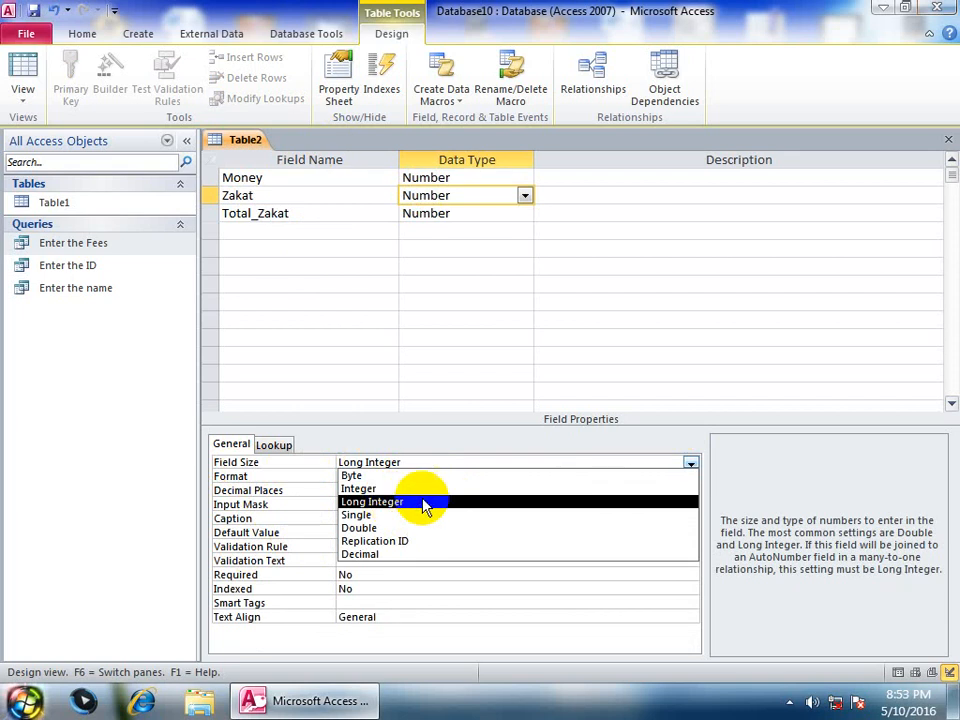
left_click(370, 515)
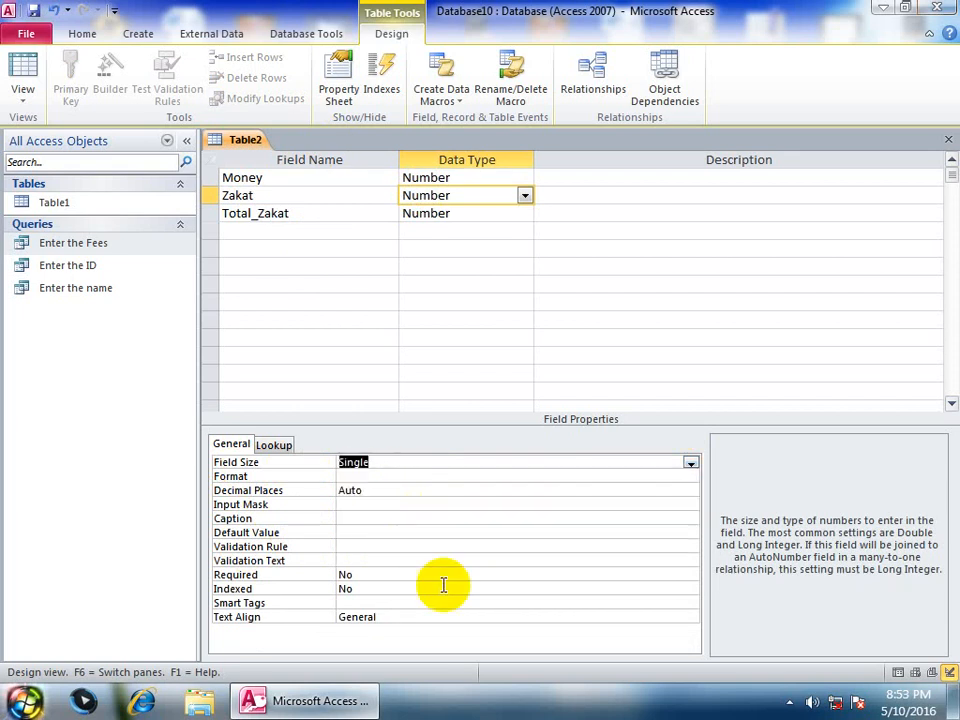
left_click(364, 533)
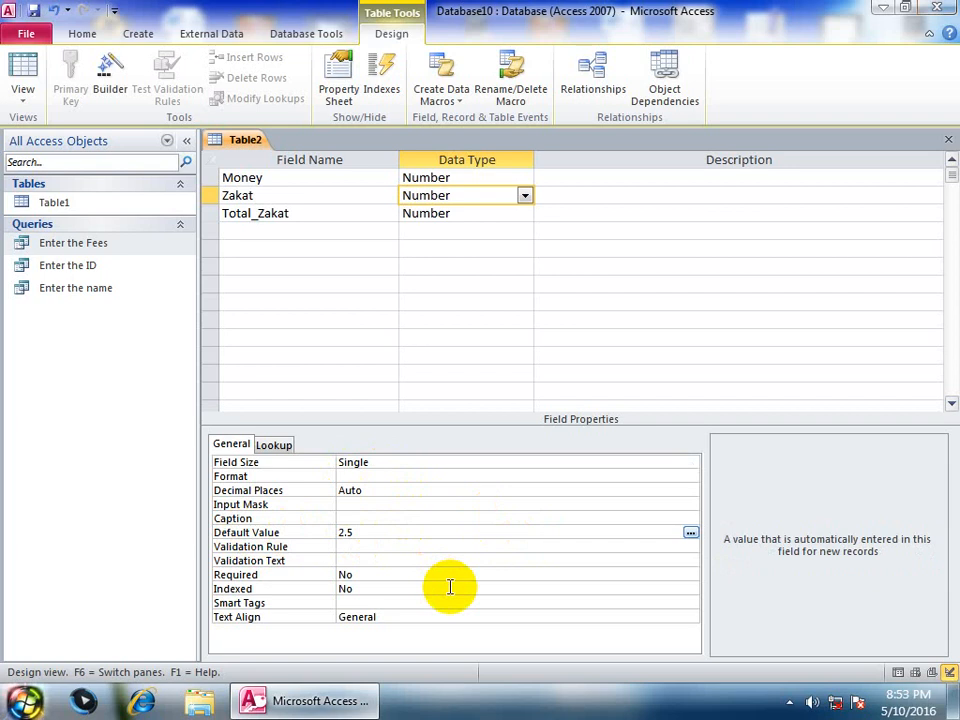
double_click(364, 533)
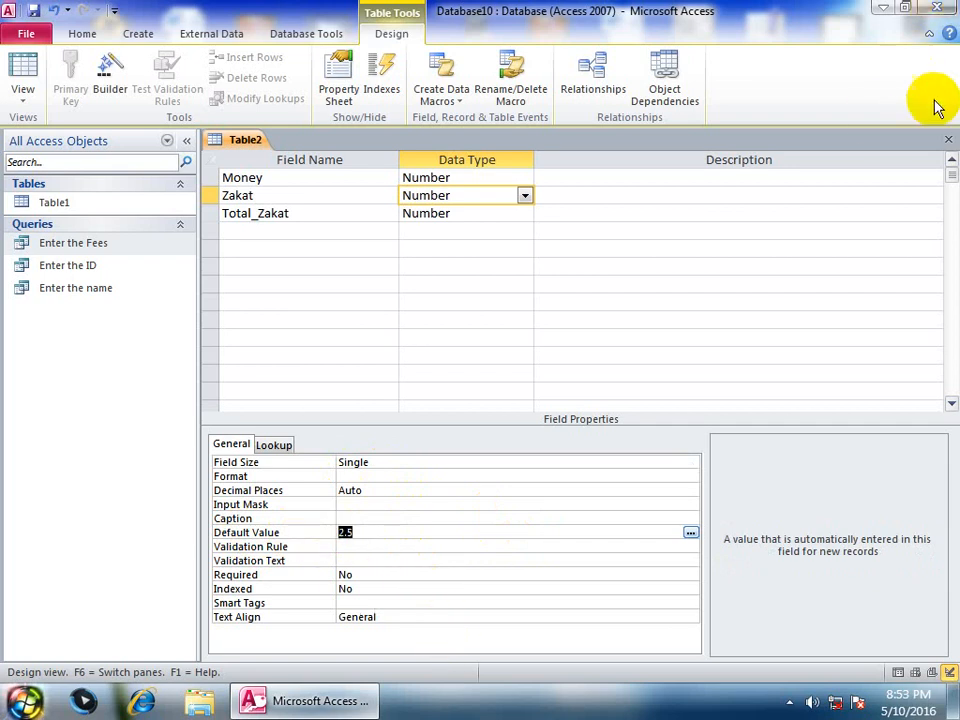
Close and save the table as Table2 without a primary key, and view its datasheet briefly before closing it
left_click(948, 140)
left_click(395, 390)
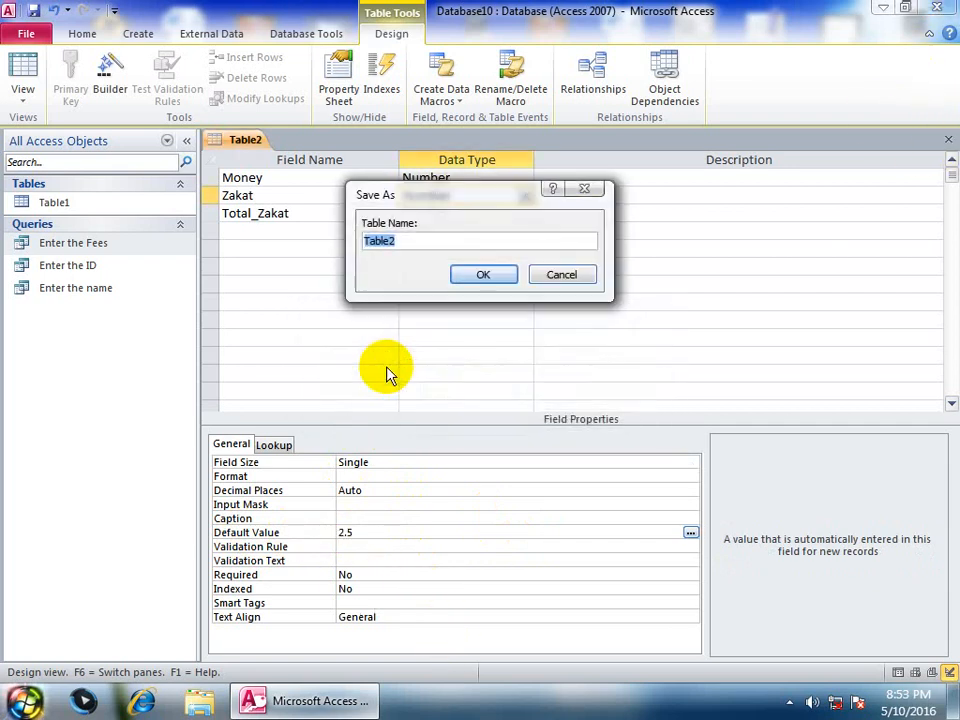
key("Return")
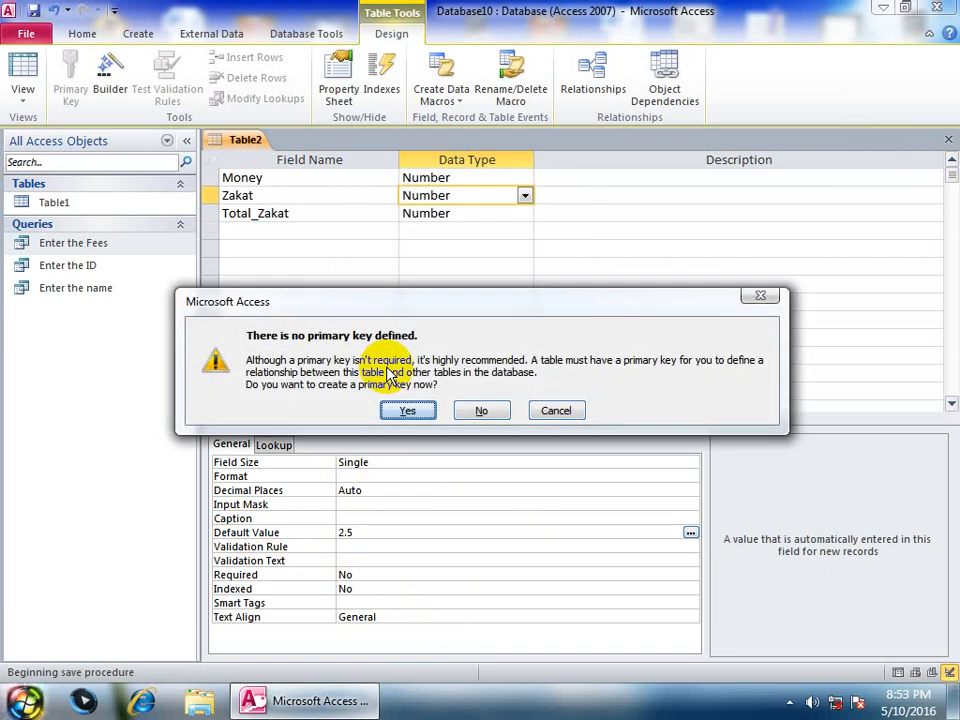
key("Return")
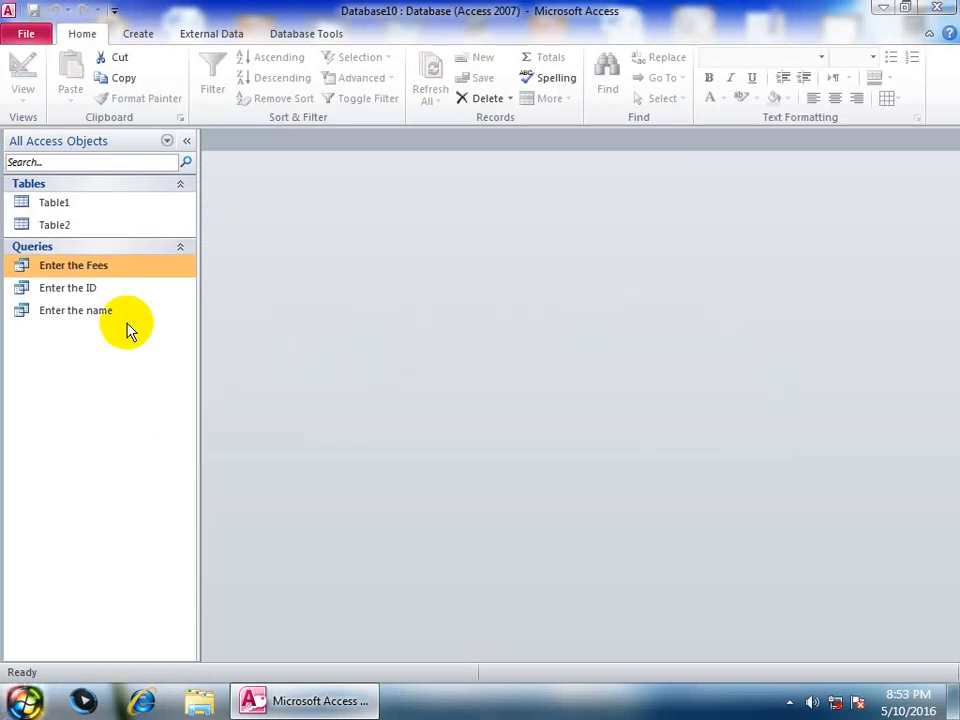
double_click(58, 225)
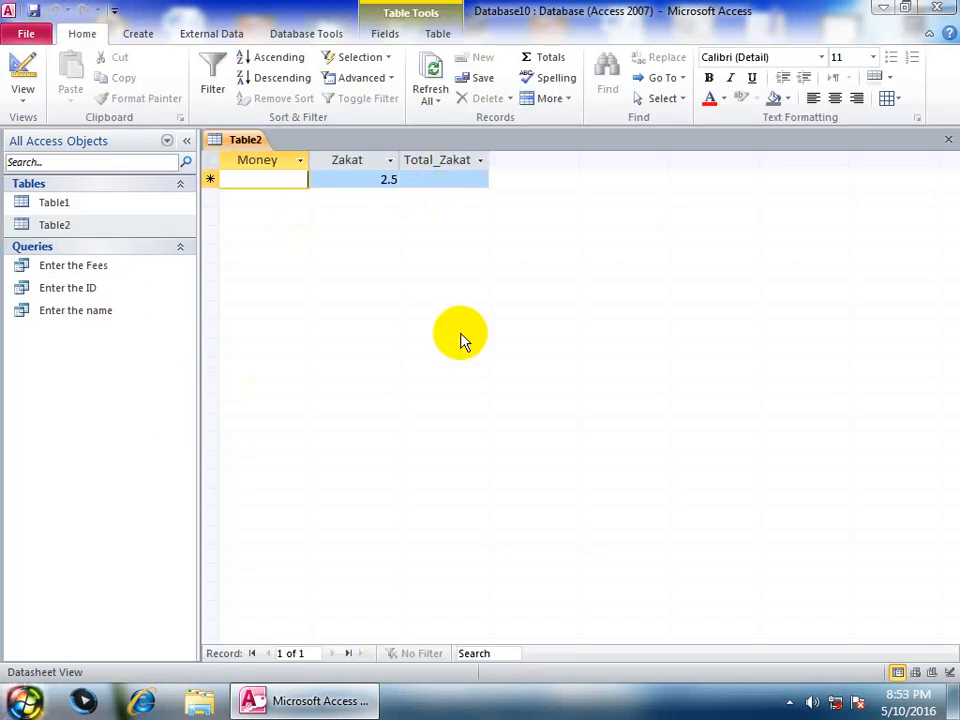
left_click(948, 142)
Create a query in Design view based on Table2 and add the Money, Zakat and Total_Zakat fields to it
left_click(136, 34)
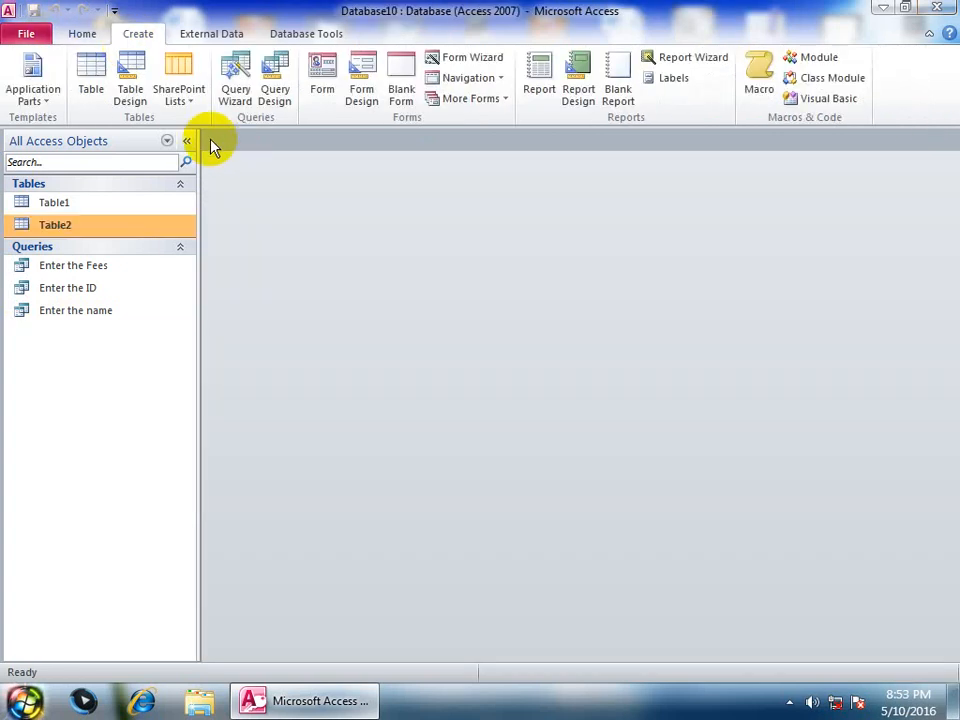
left_click(277, 106)
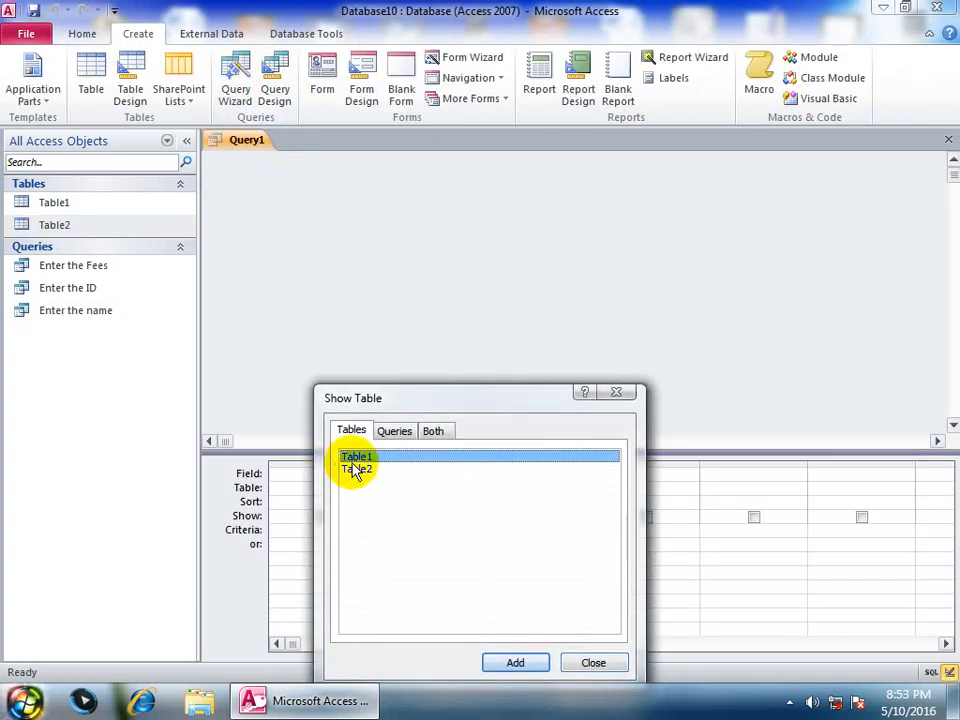
left_click(358, 470)
left_click(517, 663)
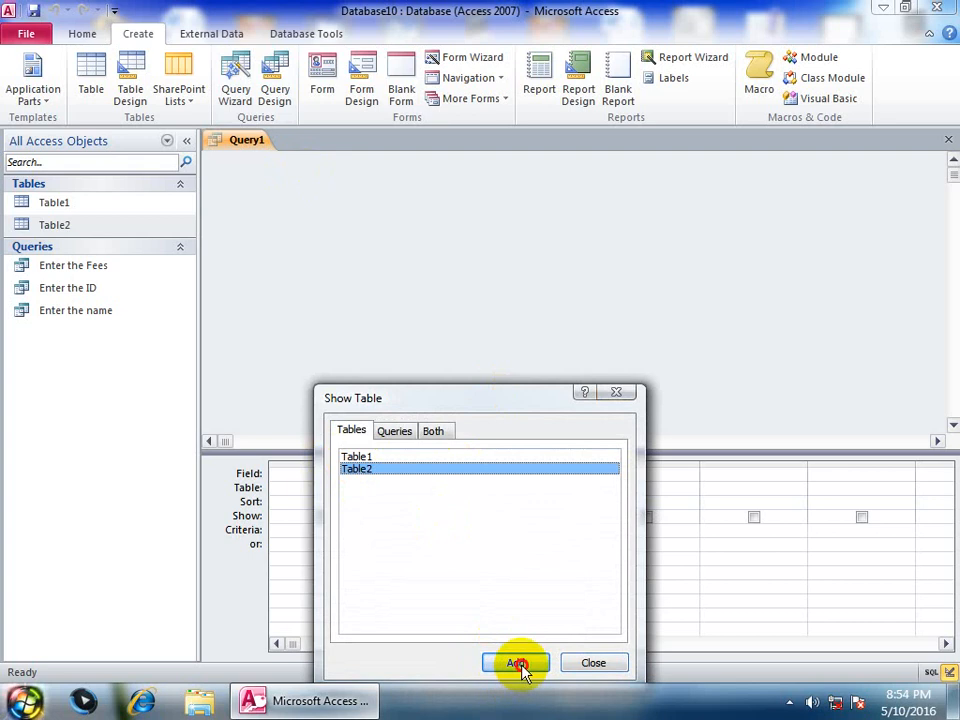
left_click(595, 666)
double_click(346, 187)
left_click_drag(296, 213, 313, 477)
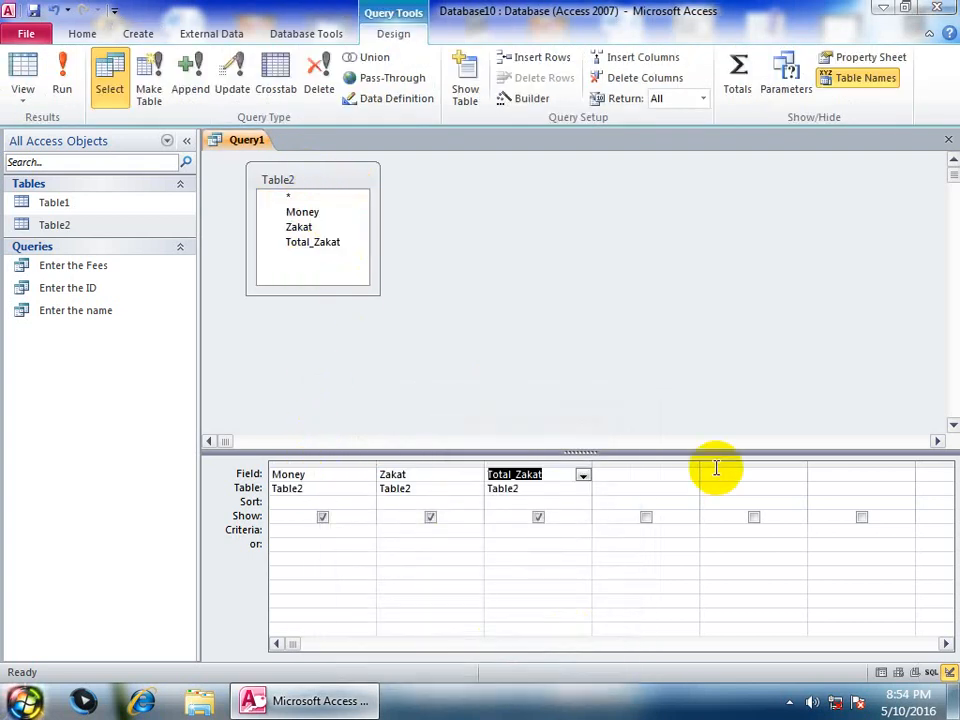
left_click(550, 475)
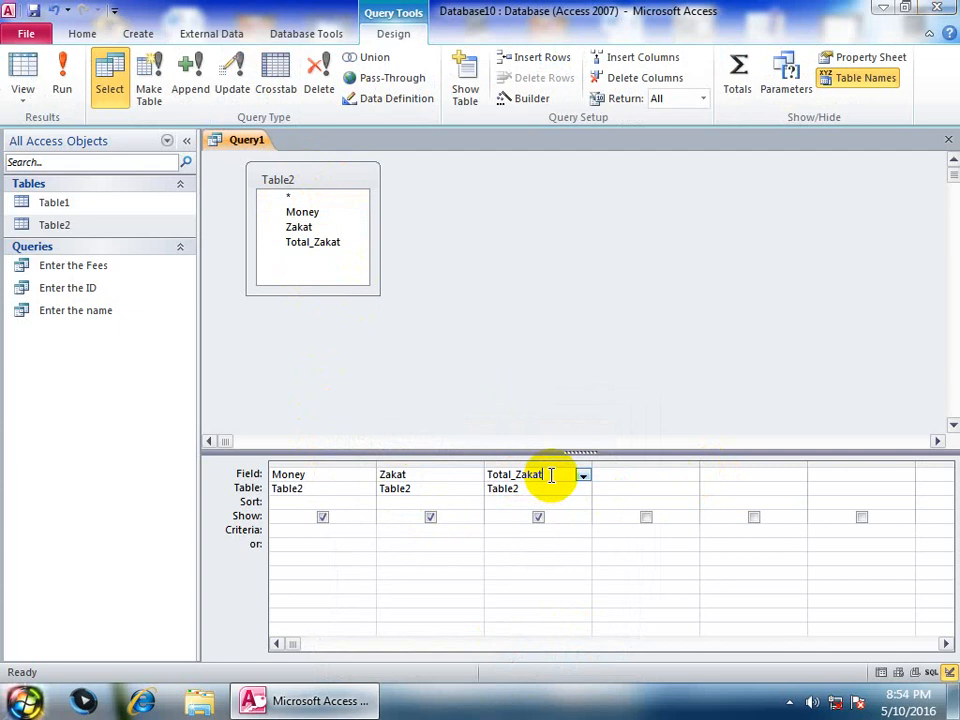
right_click(550, 475)
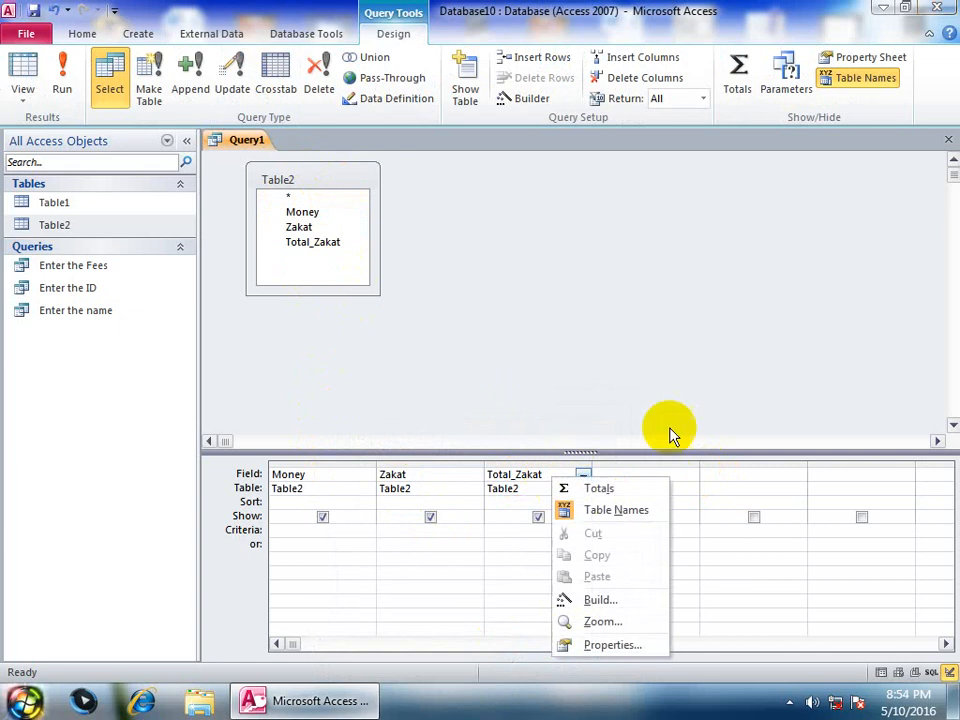
left_click(601, 622)
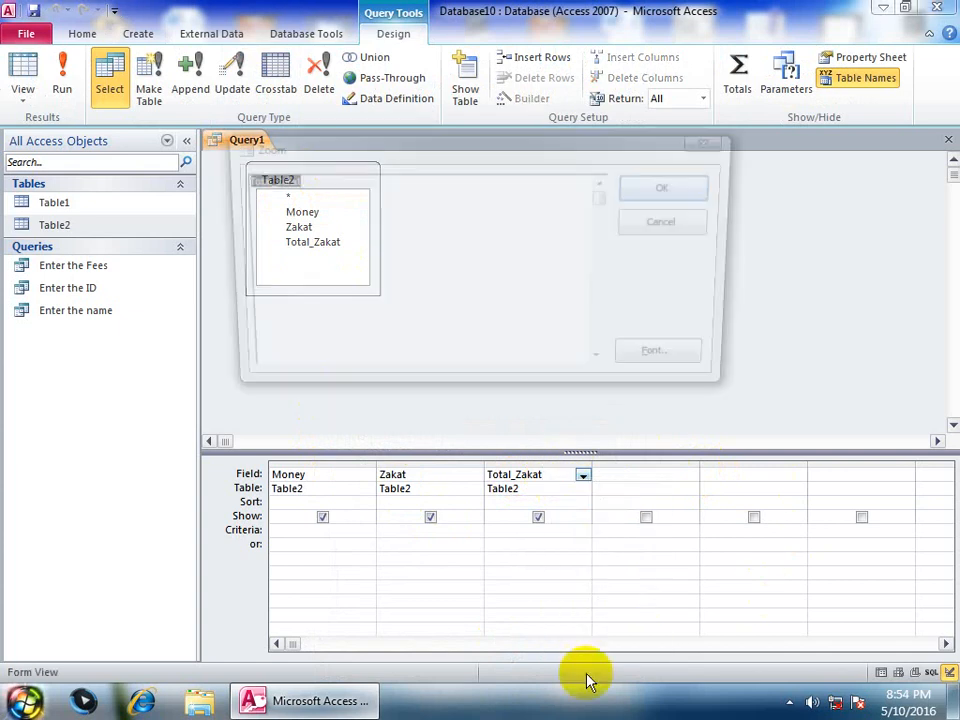
left_click(705, 220)
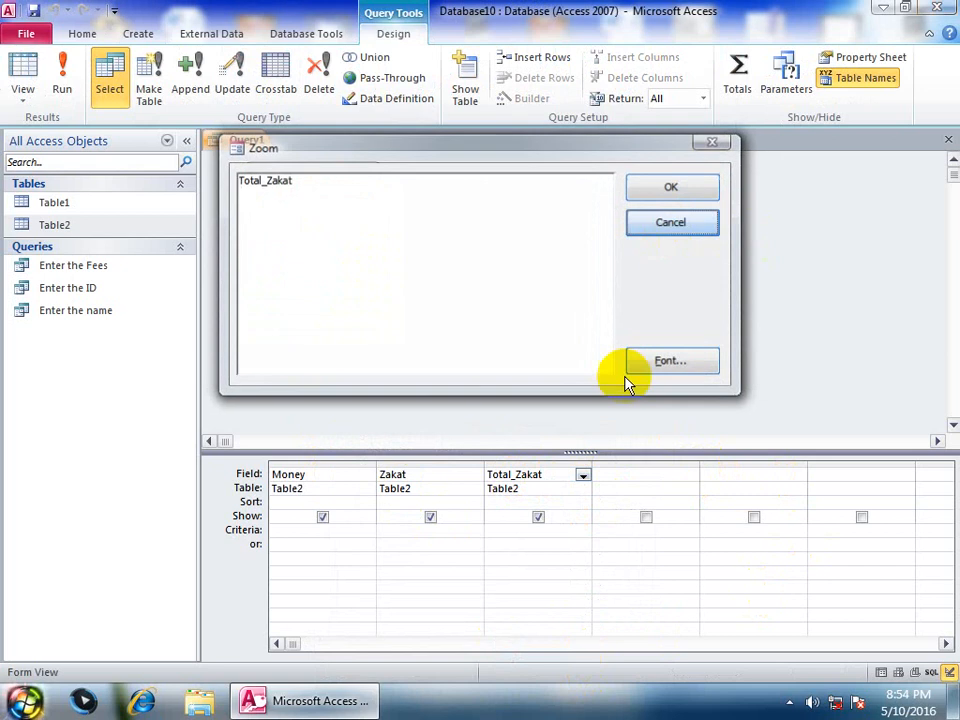
Open the query's Total_Zakat field in the Zoom box and set the box's font size to 20
left_click(553, 475)
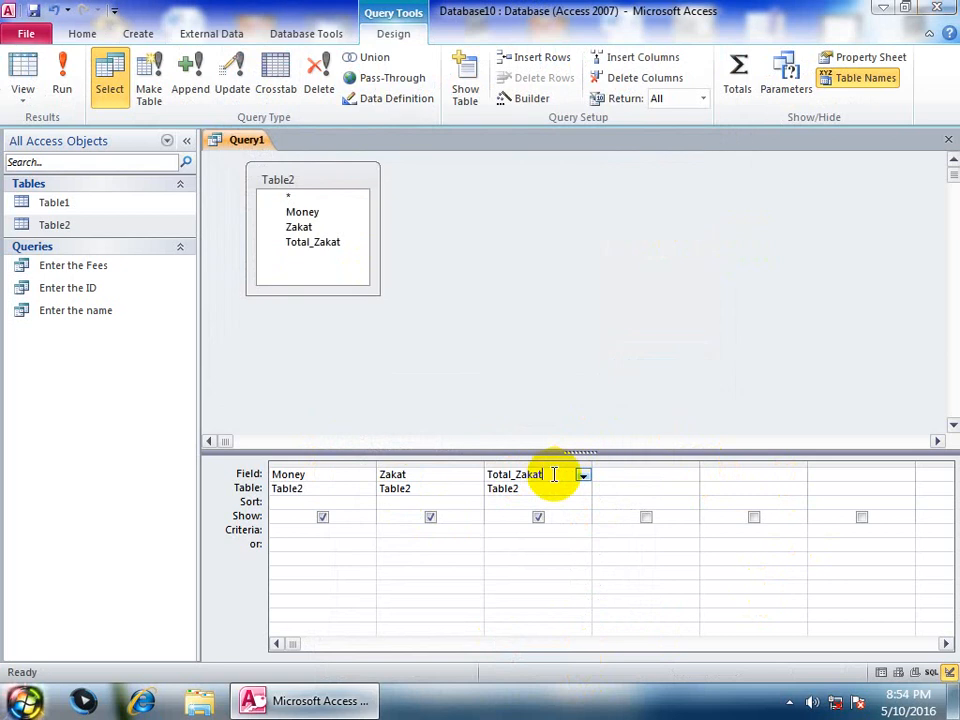
key("shift+F2")
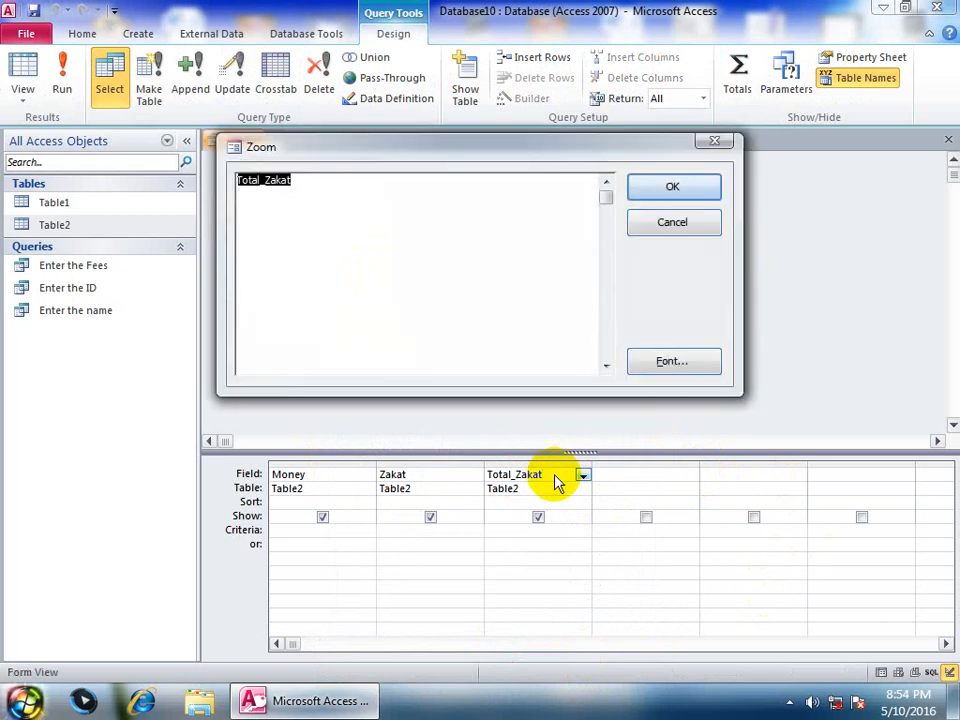
left_click(673, 360)
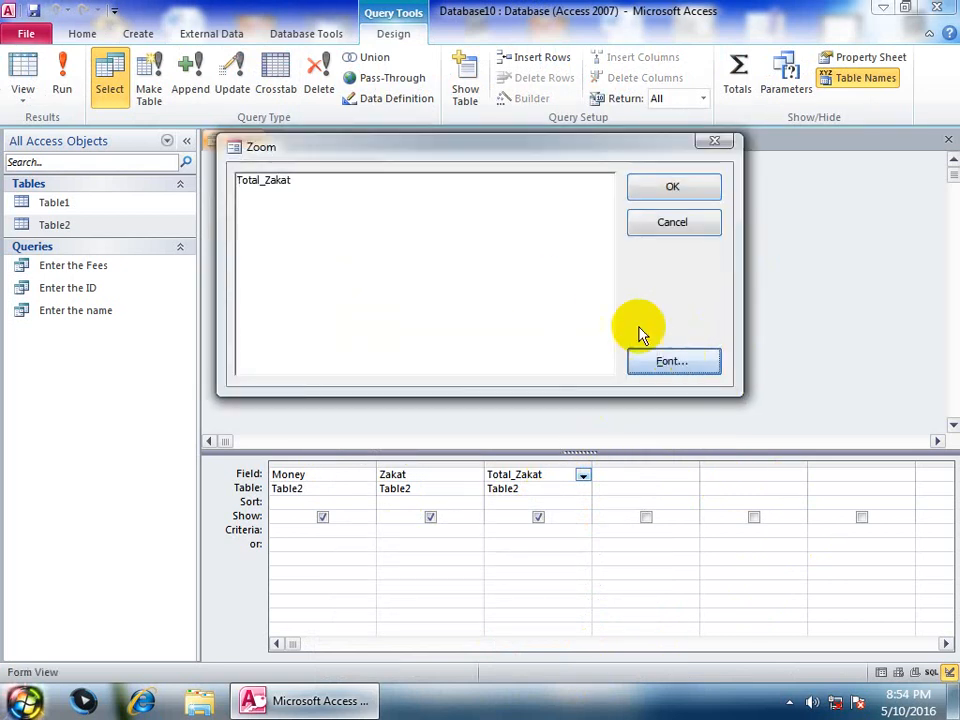
left_click(626, 405)
left_click(626, 405)
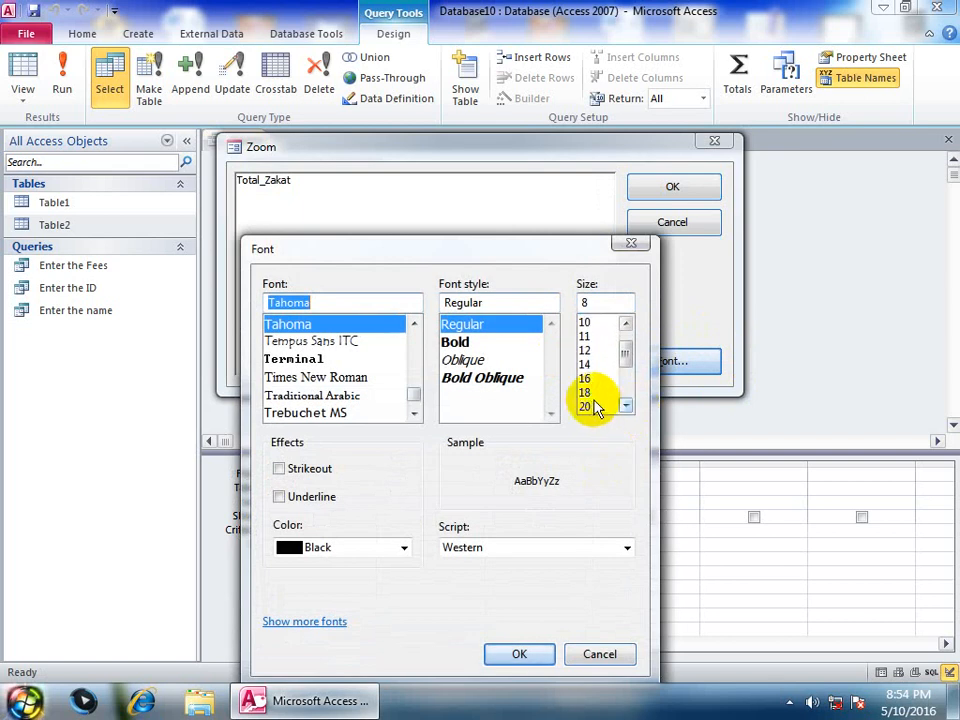
left_click(598, 406)
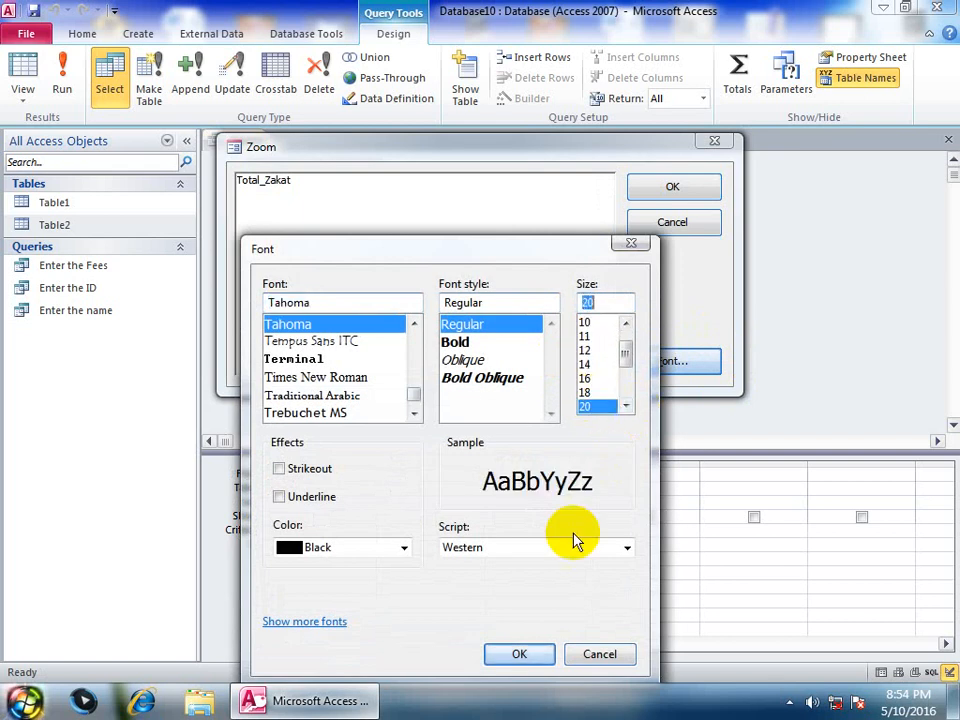
left_click(515, 652)
Turn the Total_Zakat column into the calculated field Total_Zakat:[Money]*[Zakat]/100
left_click(392, 191)
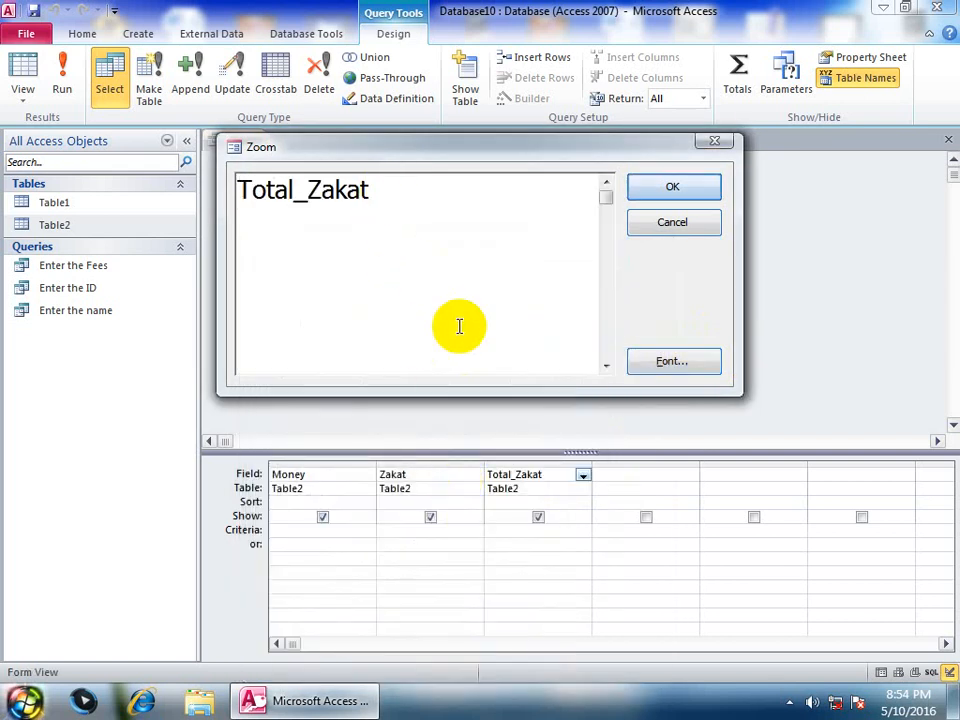
type(":[Money")
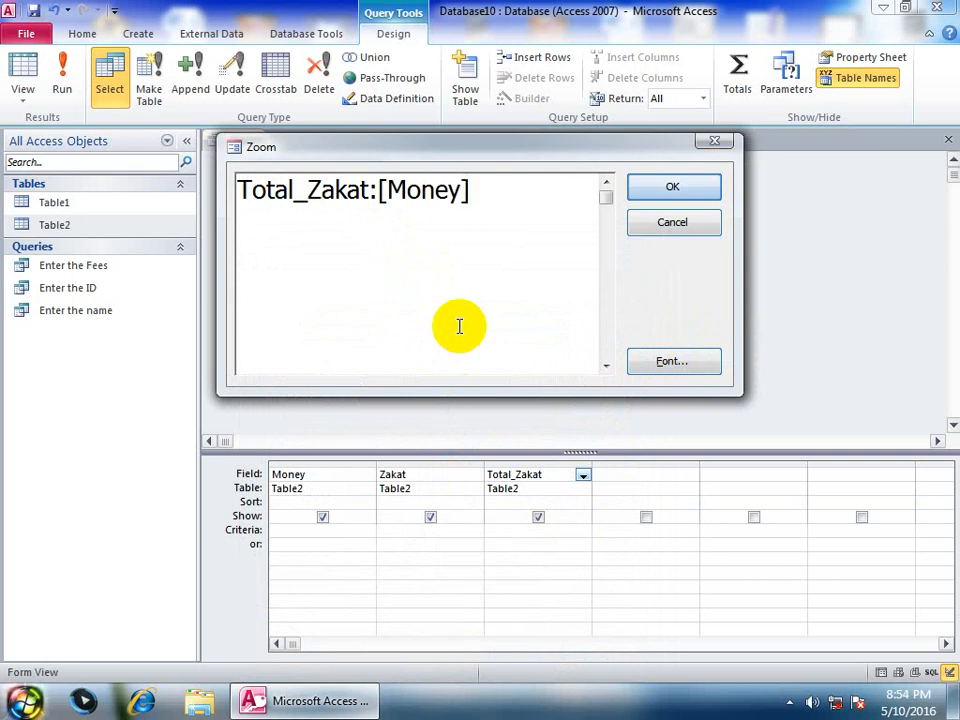
type("]*[Zakat")
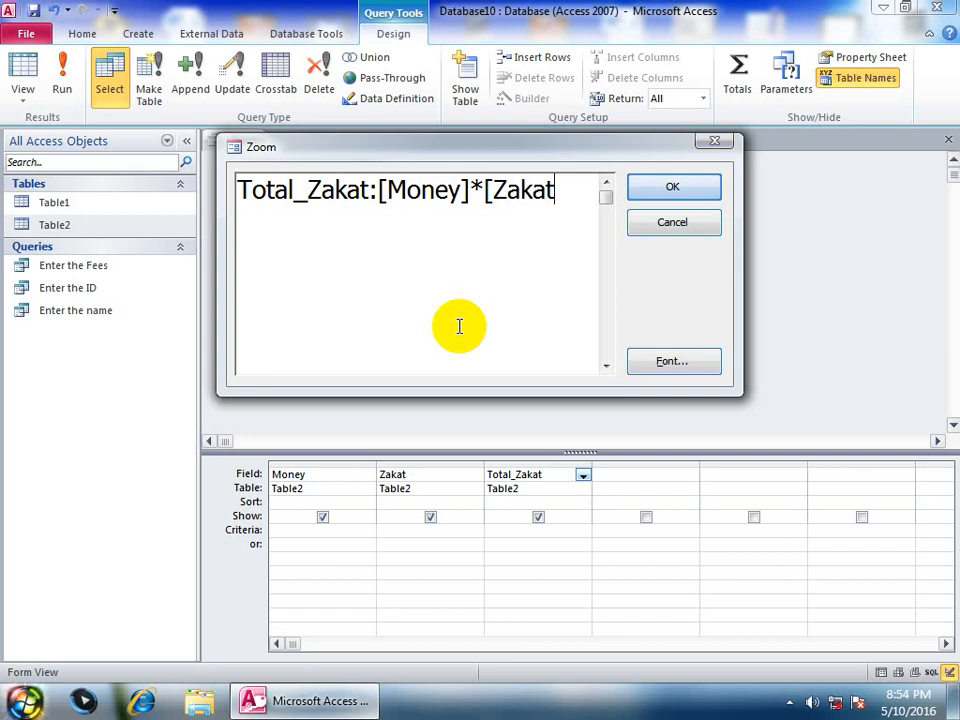
type("]/100")
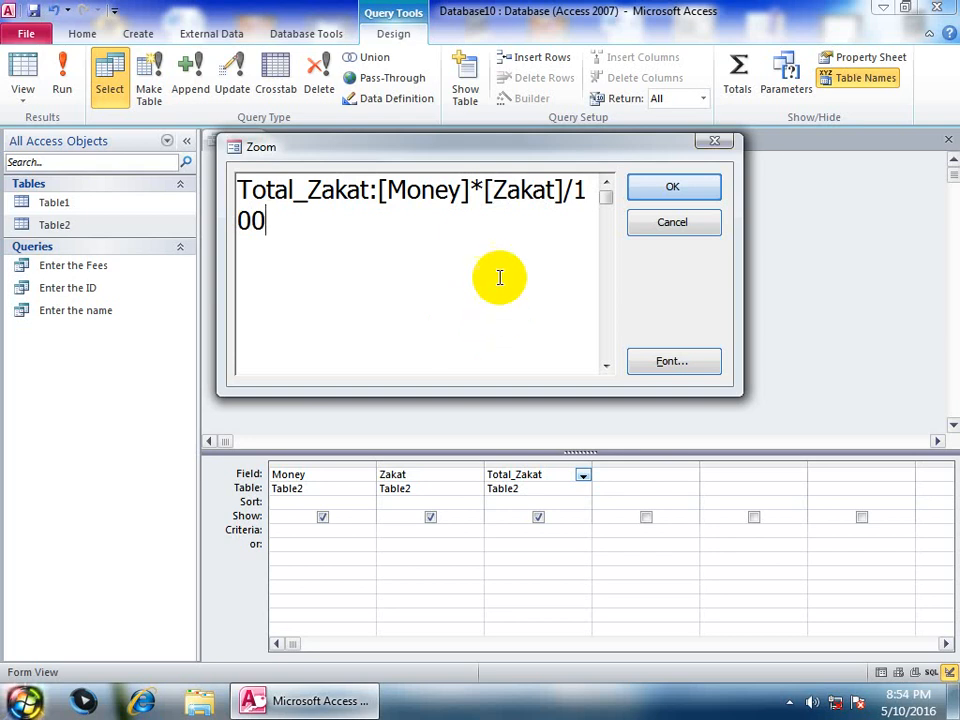
left_click_drag(420, 190, 372, 195)
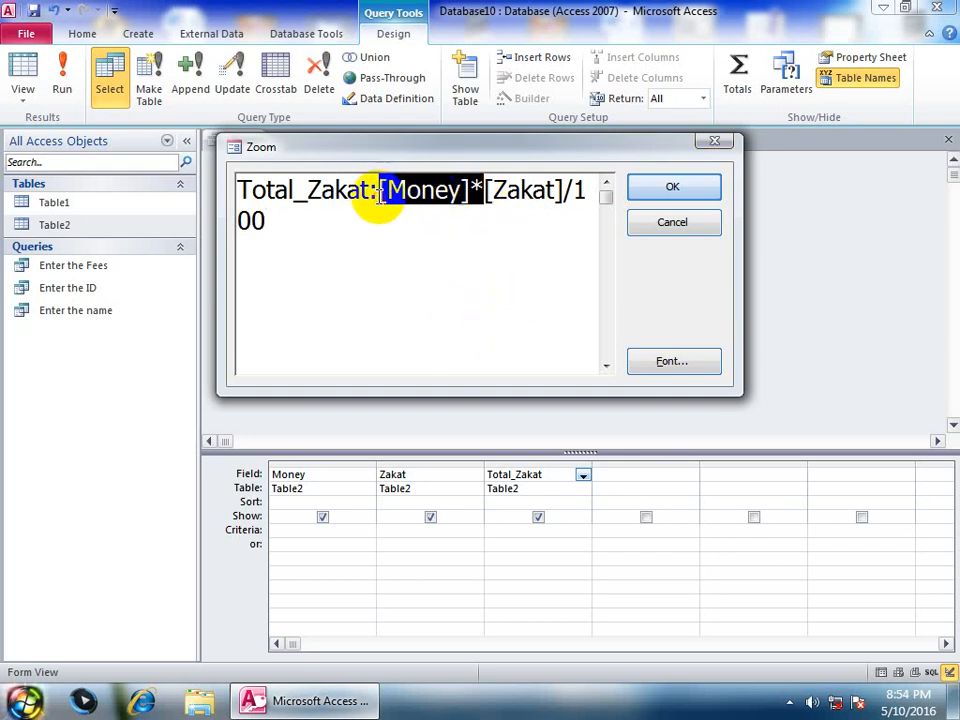
left_click(427, 289)
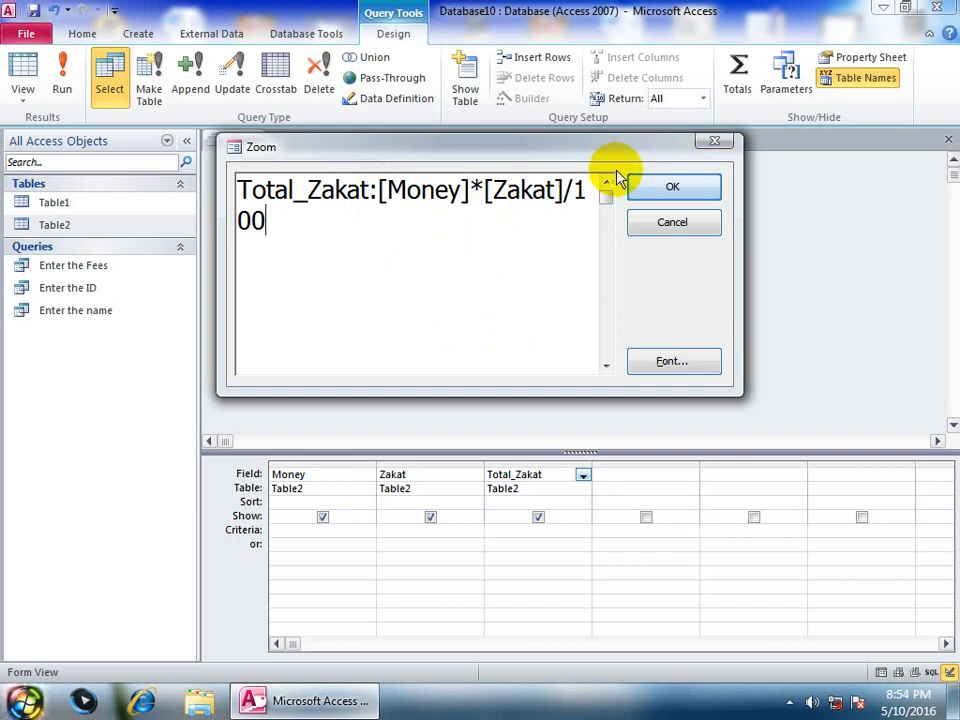
left_click(650, 188)
Close the query and save it under the name Zakat formula
left_click(949, 141)
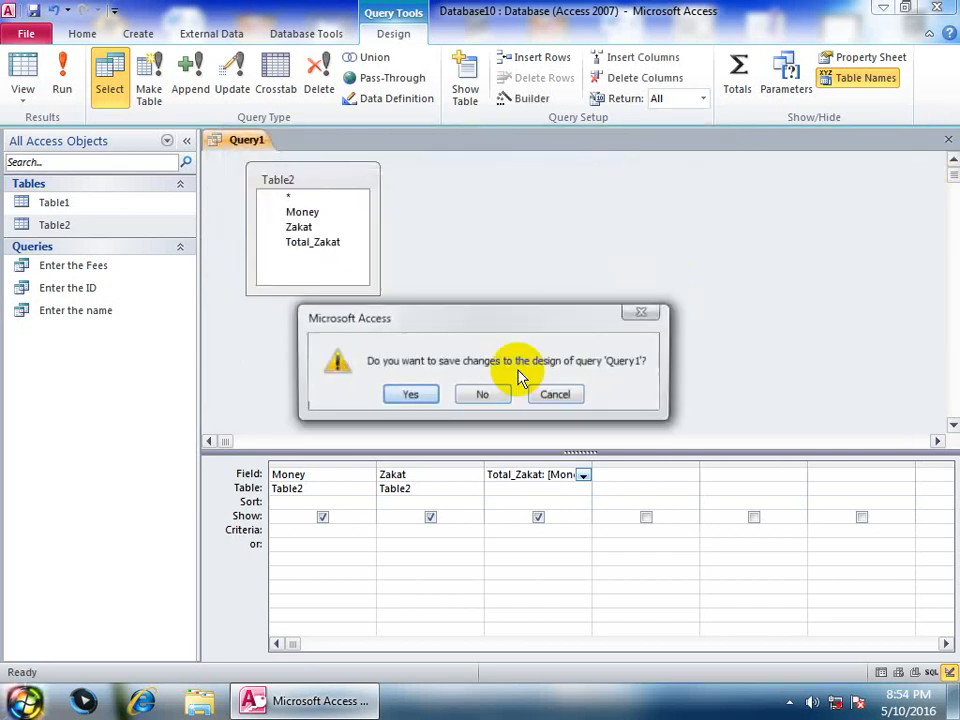
left_click(416, 399)
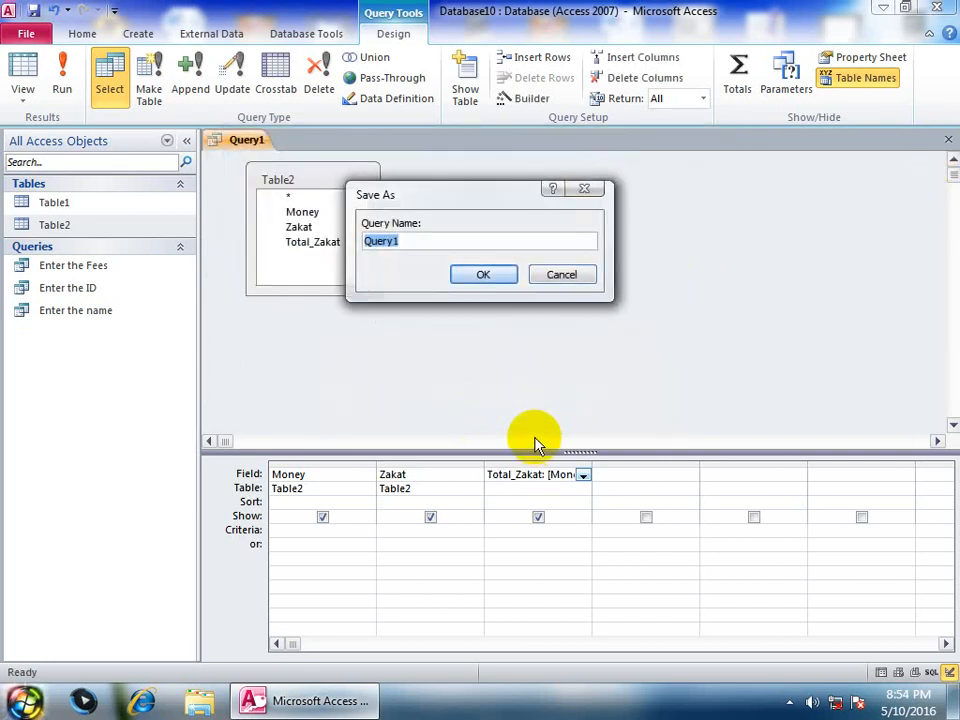
type("Zakat formula")
key("Return")
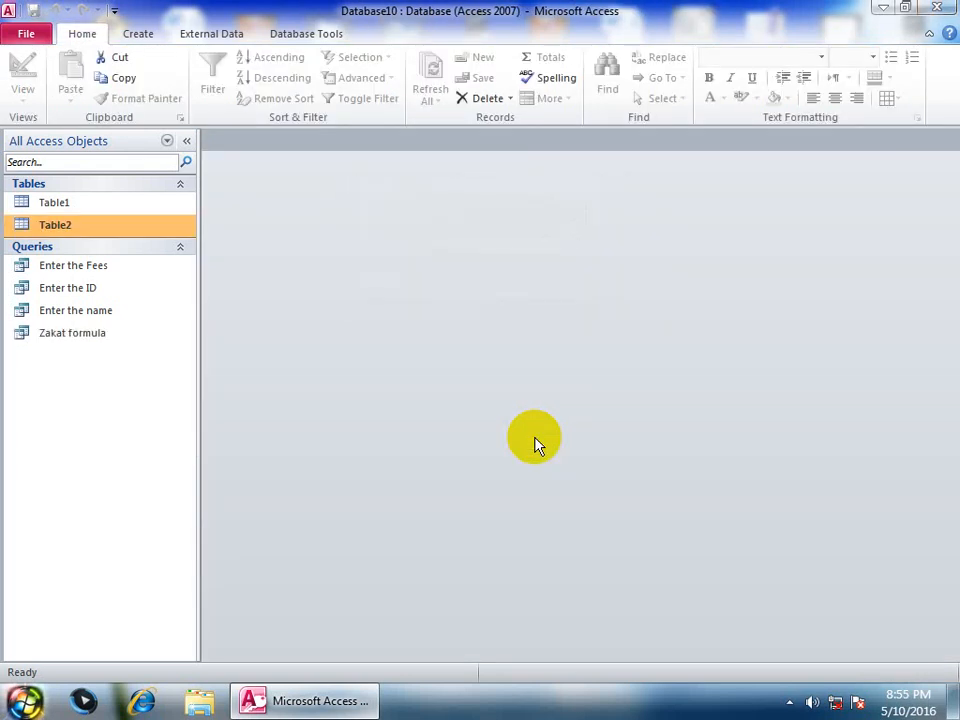
Open the Zakat formula query, enter the Money values 1000, 2000, 4000 and 56000 in separate records, and close it
double_click(76, 333)
left_click(274, 178)
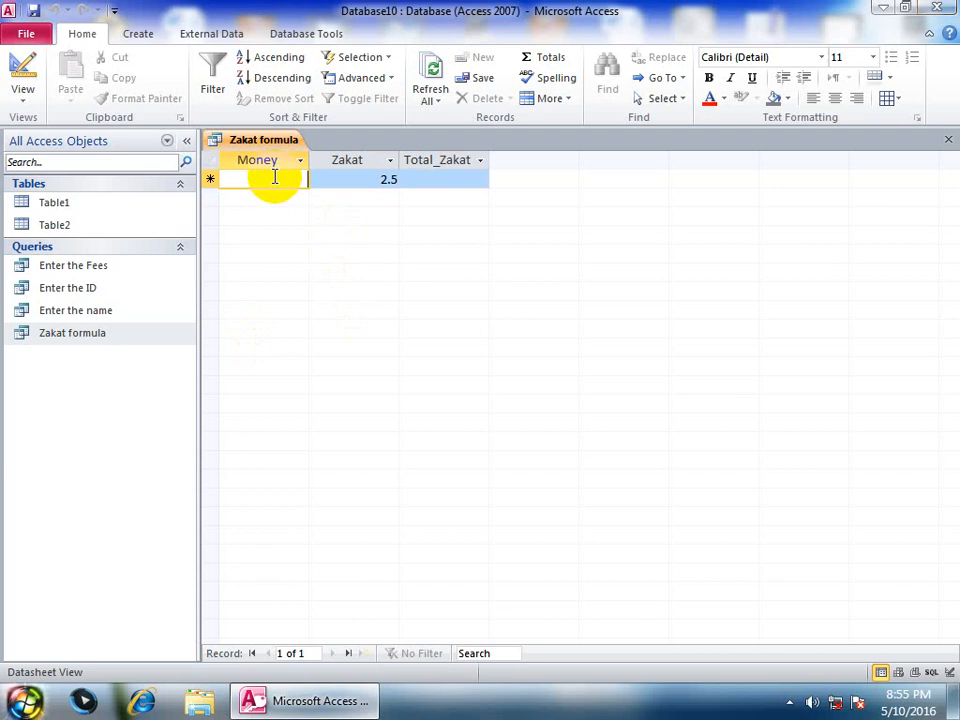
type("1000")
key("Down")
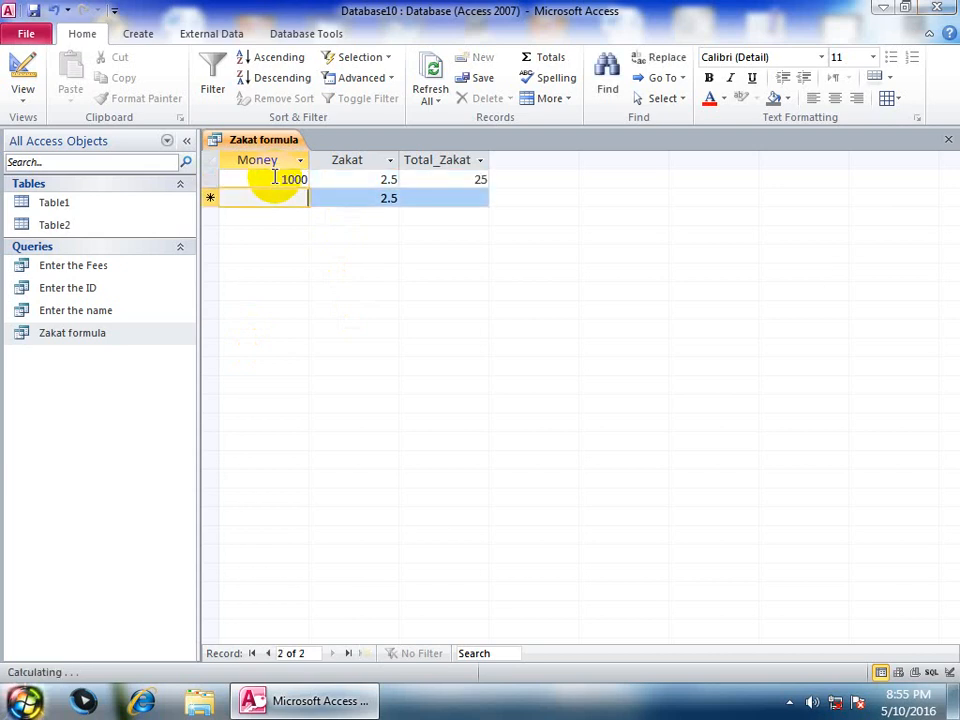
type("2000")
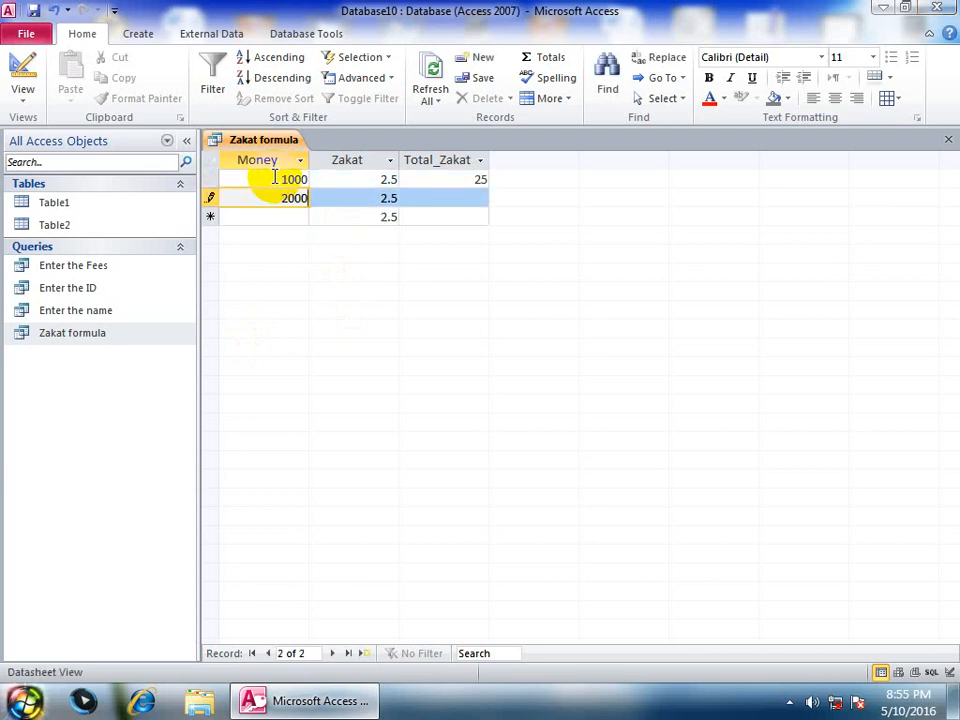
key("Down")
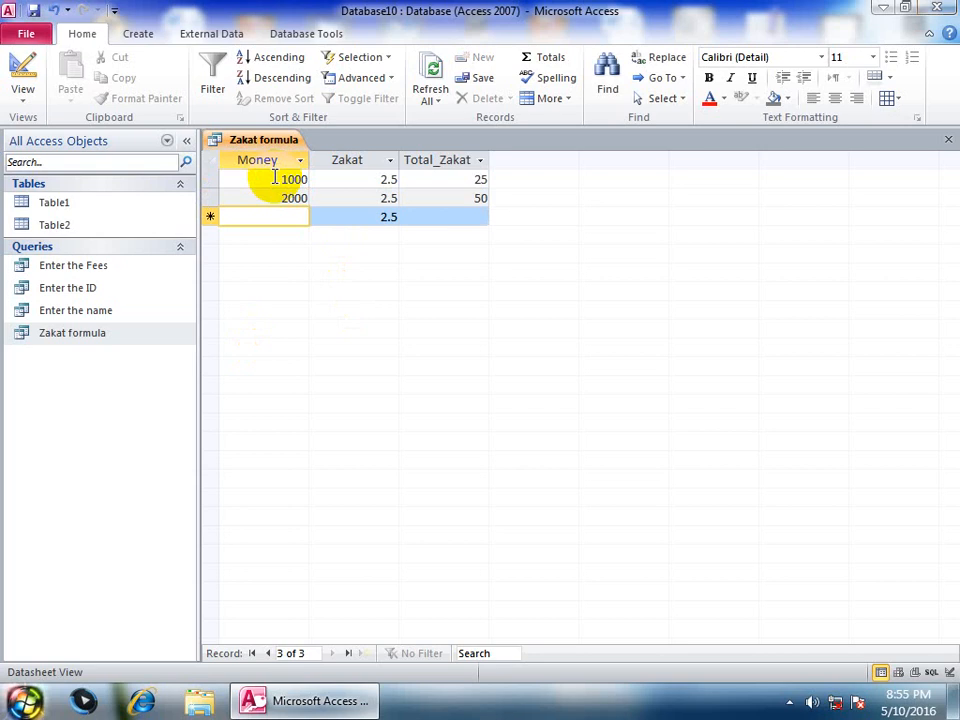
type("4000")
key("Down")
type("56-")
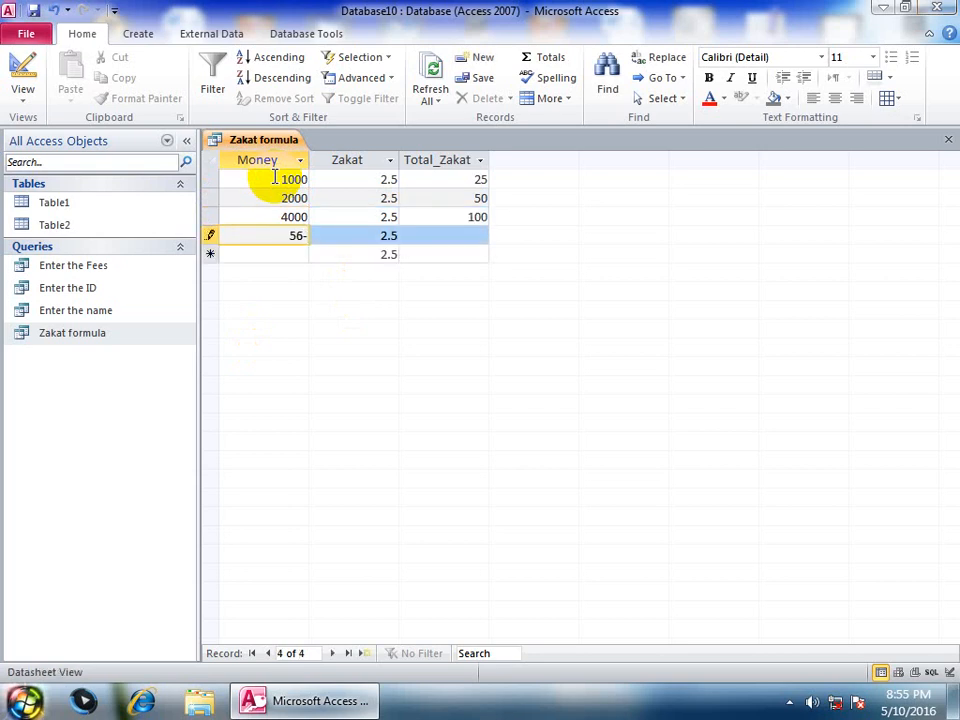
type("--000")
key("Down")
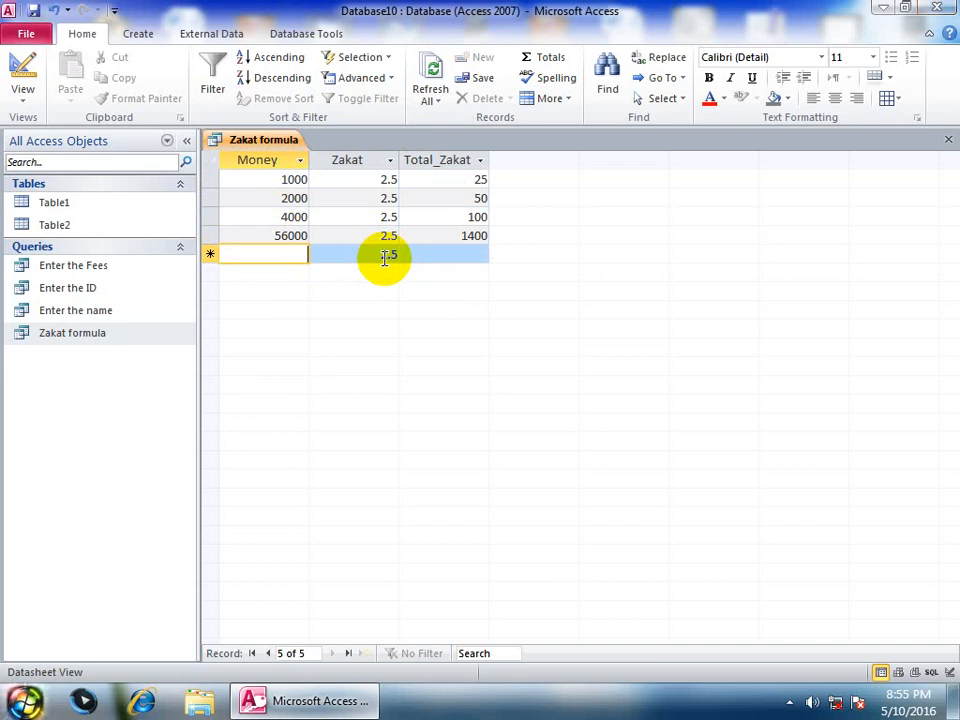
left_click(947, 140)
Create a new table in Design view with the fields Money, Zakat and Total_Zakat
left_click(136, 32)
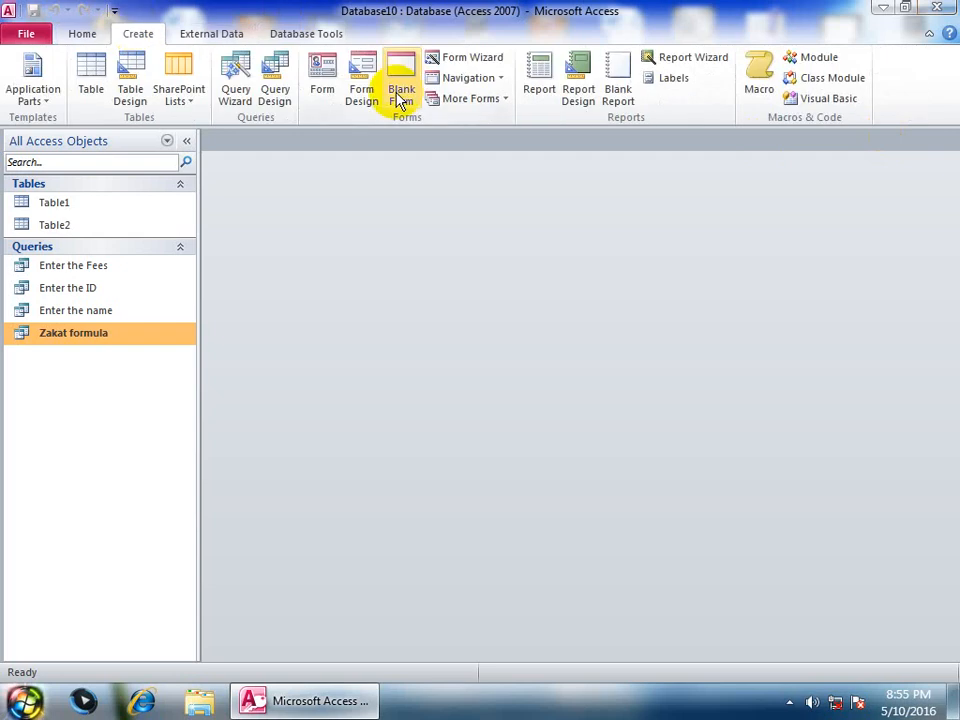
left_click(131, 80)
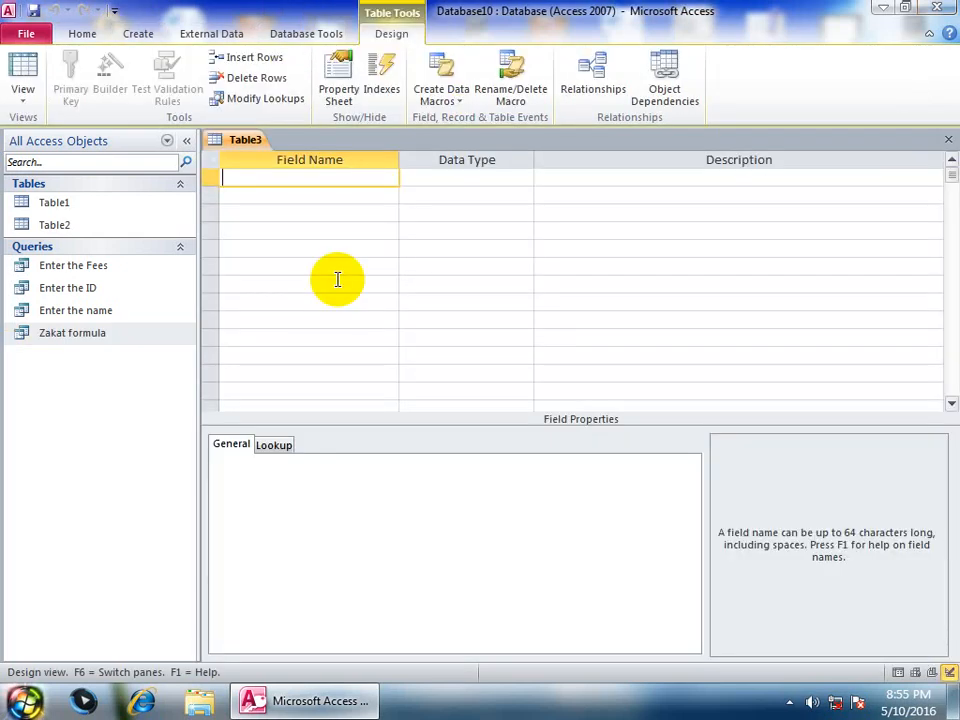
key("Tab")
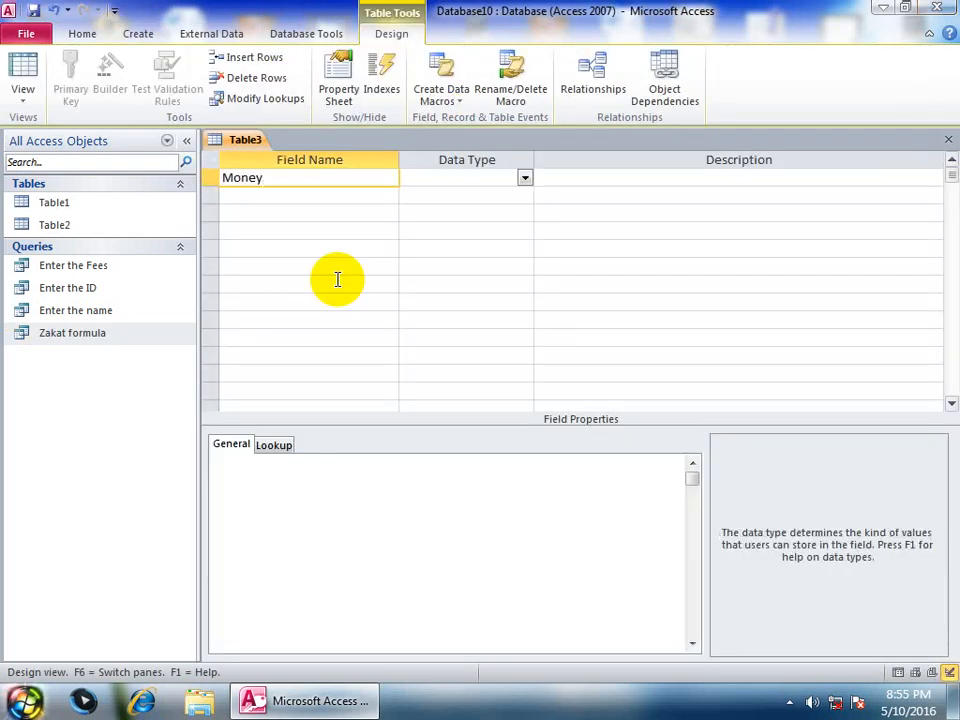
key("Down")
key("Left")
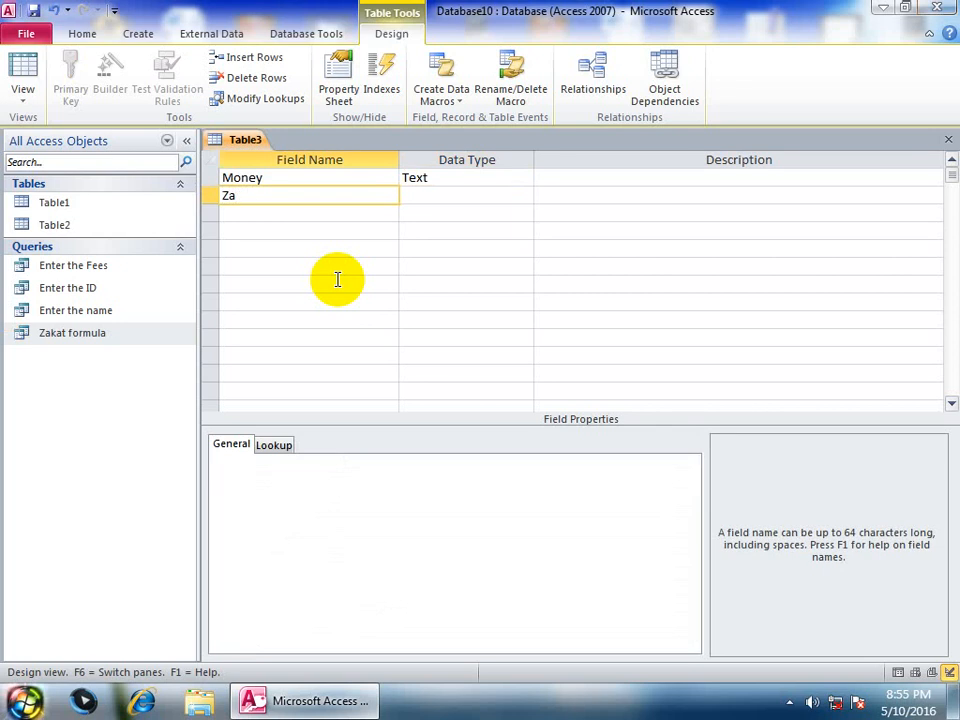
key("Tab")
key("Down")
key("Left")
type("T")
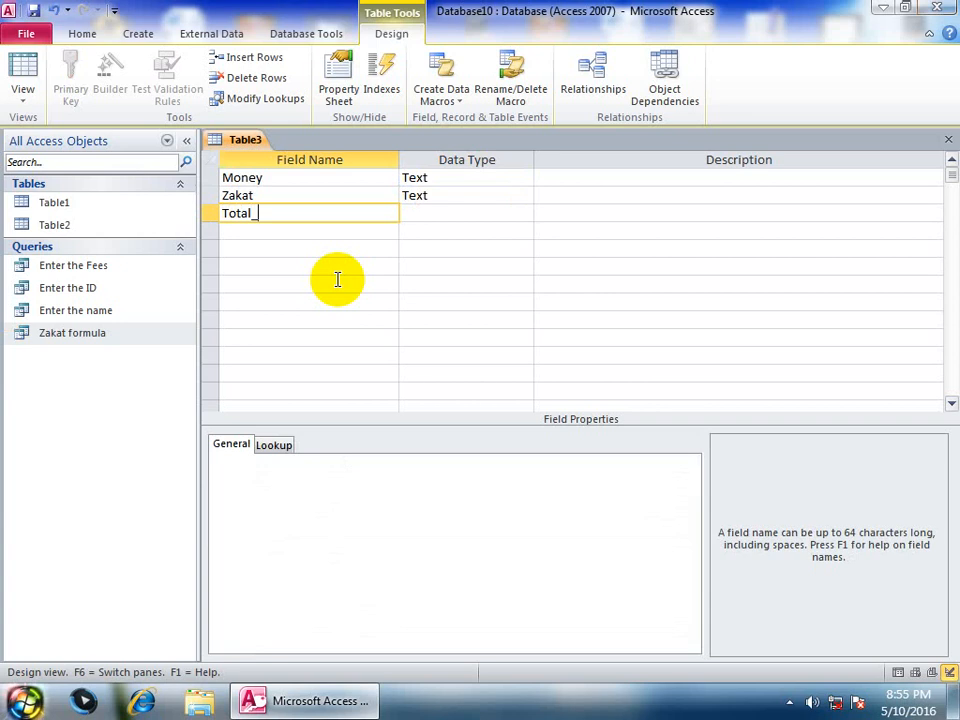
type("otal_Zakat")
key("Tab")
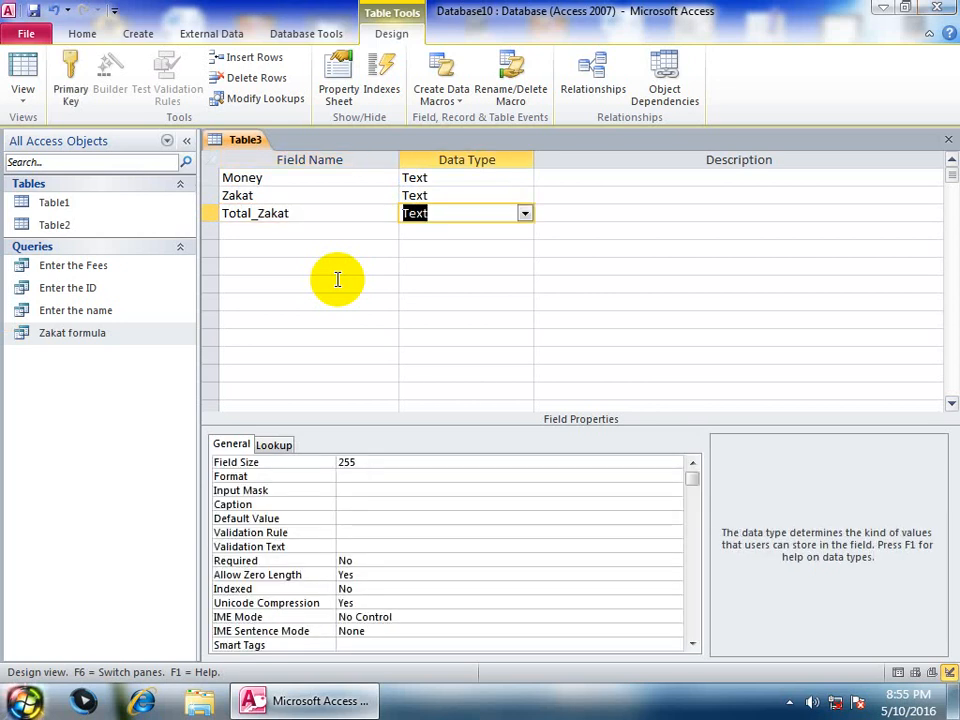
Set the data type of the Money, Zakat and Total_Zakat fields to Number
key("Up")
key("Up")
type("nn")
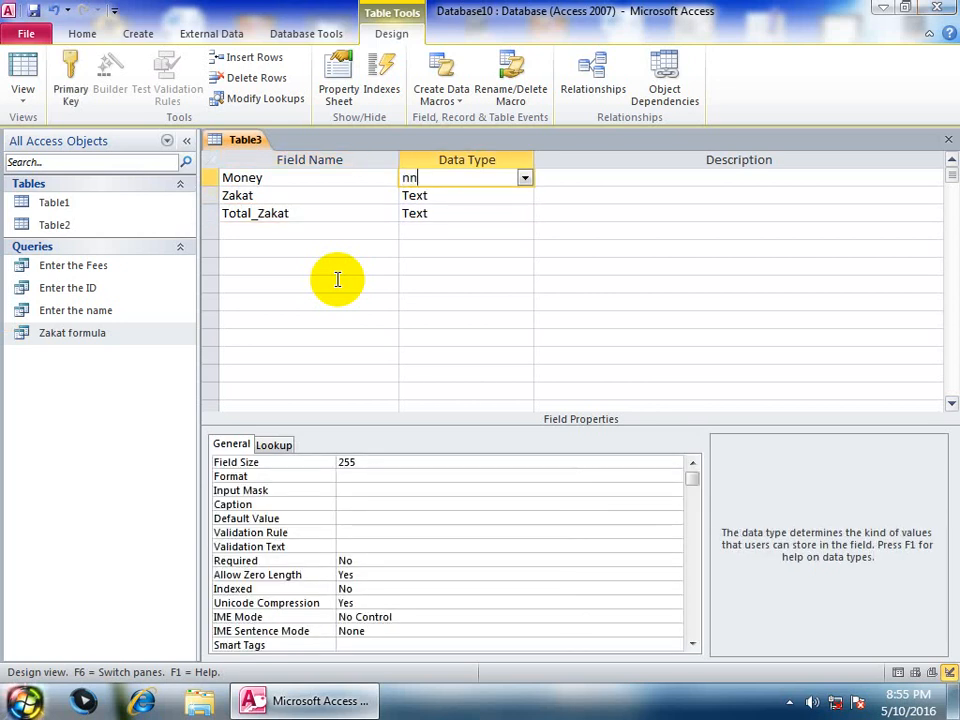
type("n")
key("Down")
type("n")
key("Down")
type("n")
Give the Zakat field the field size Single and a default value of 2.5
key("Up")
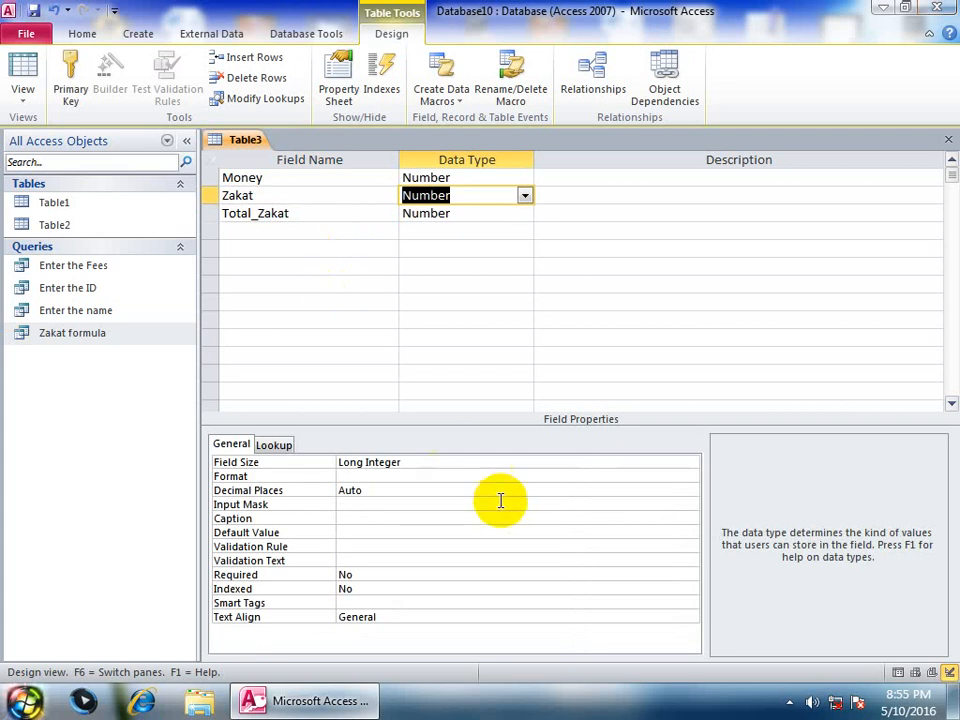
left_click(476, 457)
left_click(686, 466)
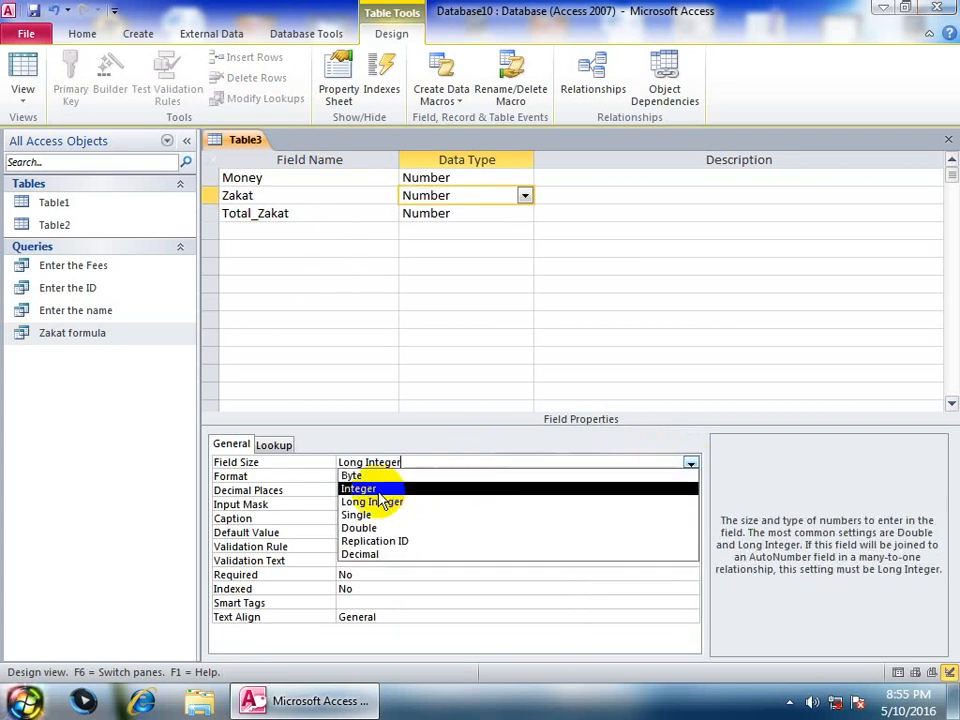
left_click(358, 515)
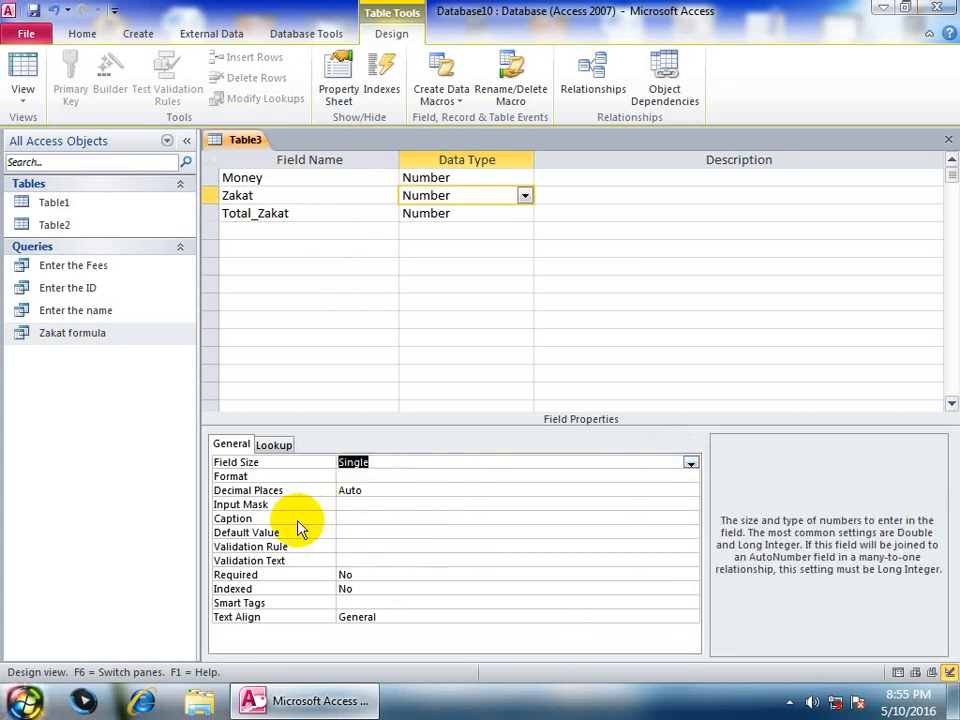
left_click(405, 532)
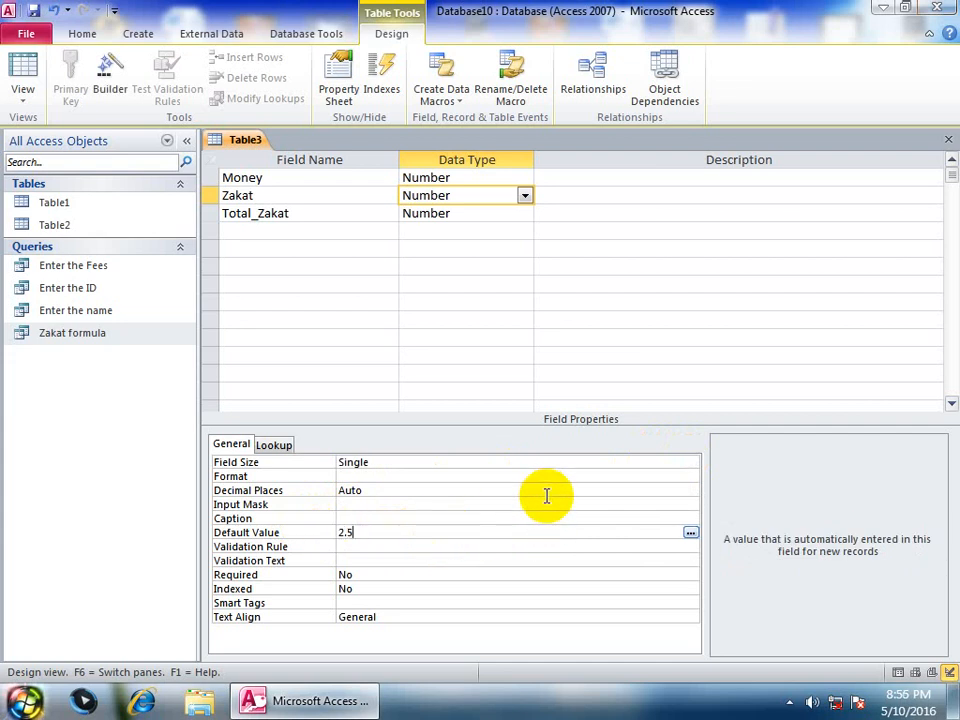
Close the new table and save it as Table3 without creating a primary key
left_click(948, 139)
left_click(404, 395)
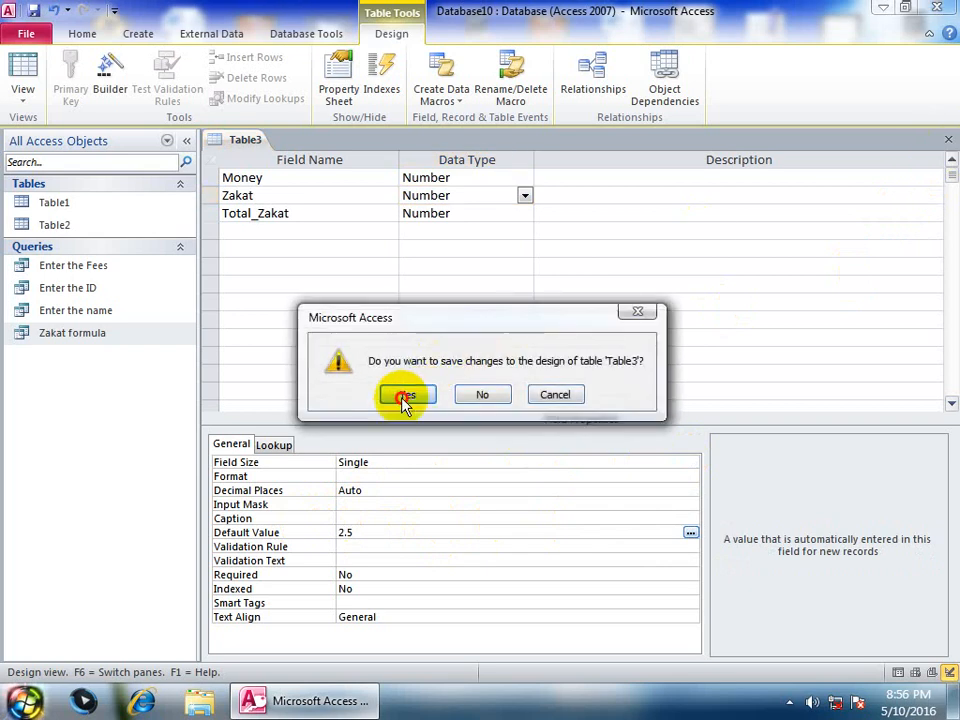
left_click(490, 281)
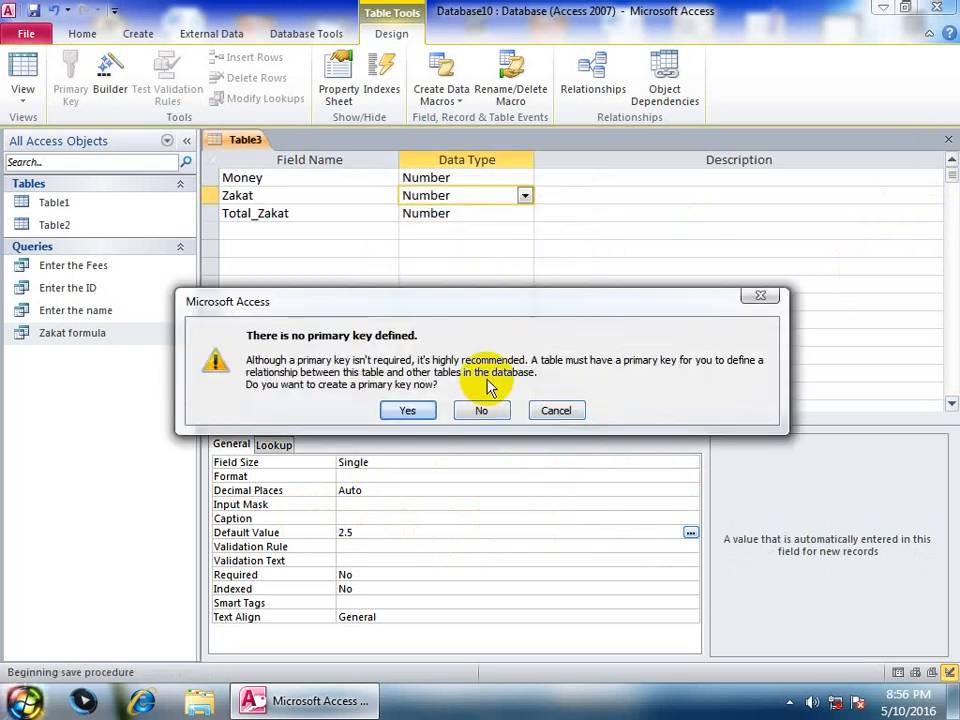
left_click(481, 409)
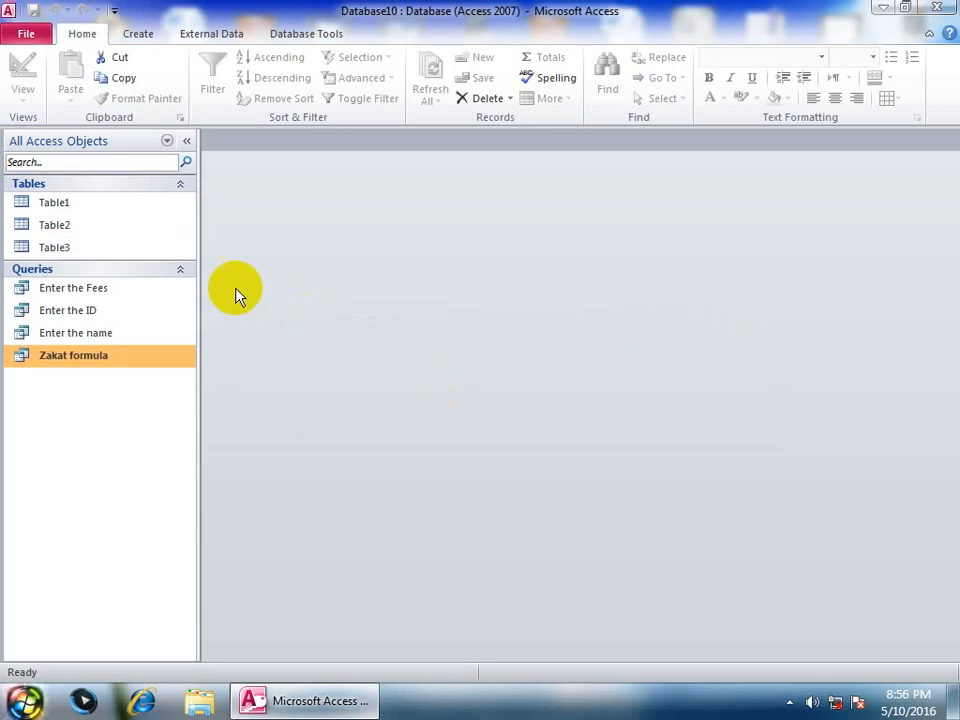
Open Table3, enter 25 as the Total_Zakat of the first record, and close the table
double_click(91, 252)
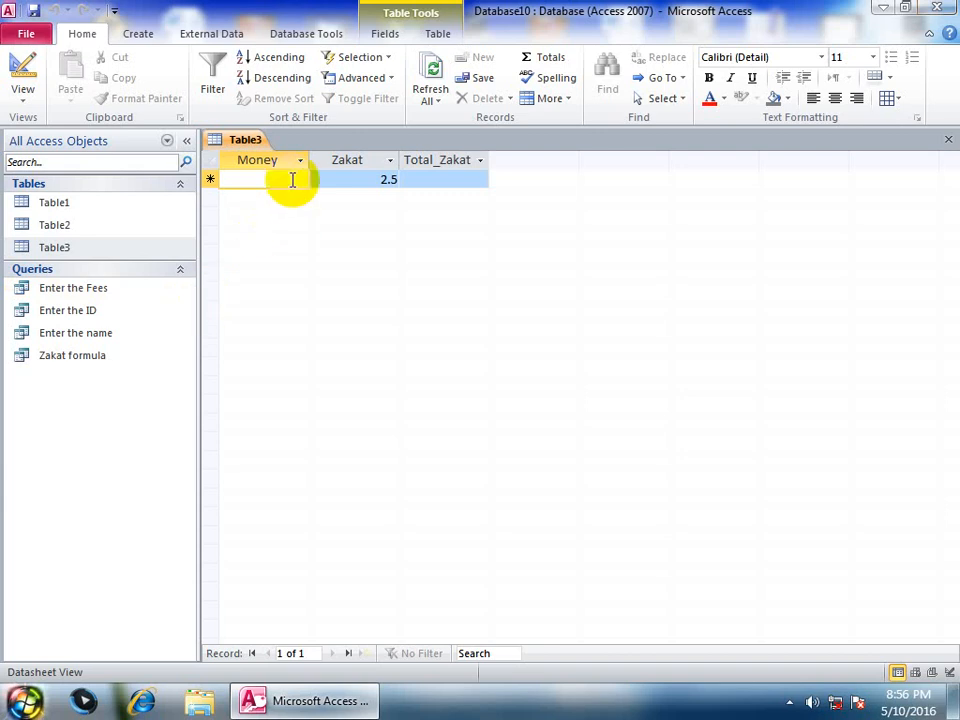
left_click(433, 177)
type("25")
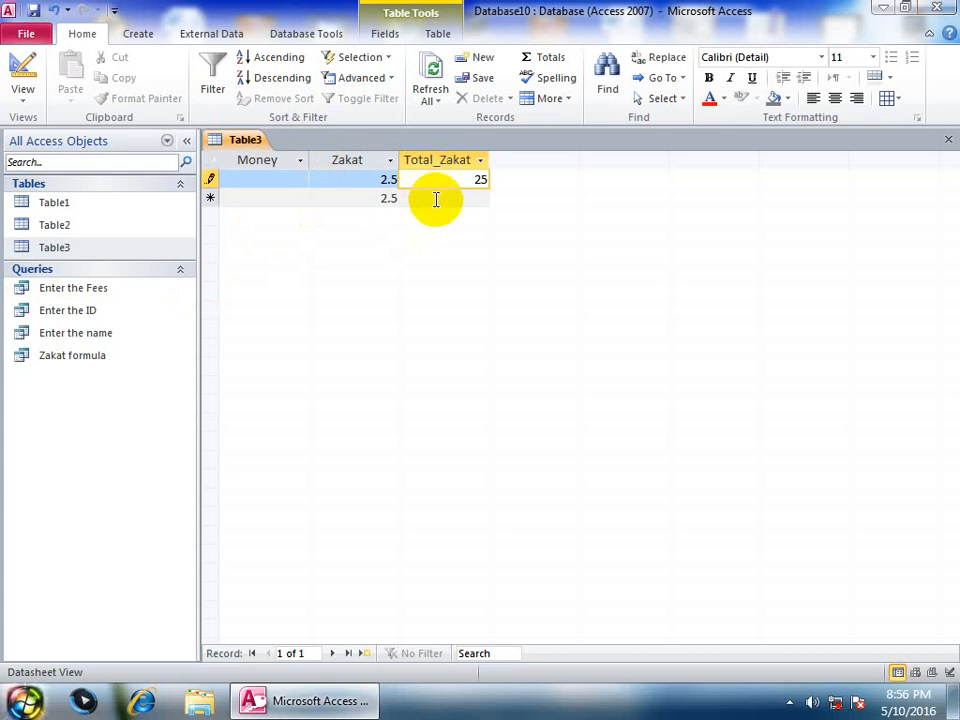
left_click(436, 199)
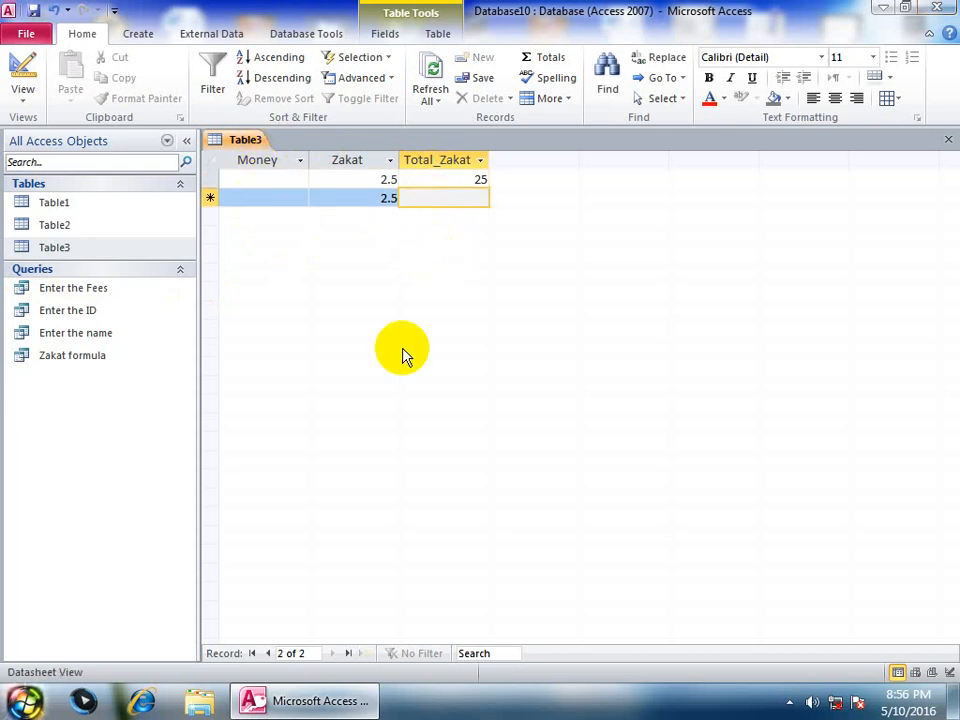
left_click(947, 139)
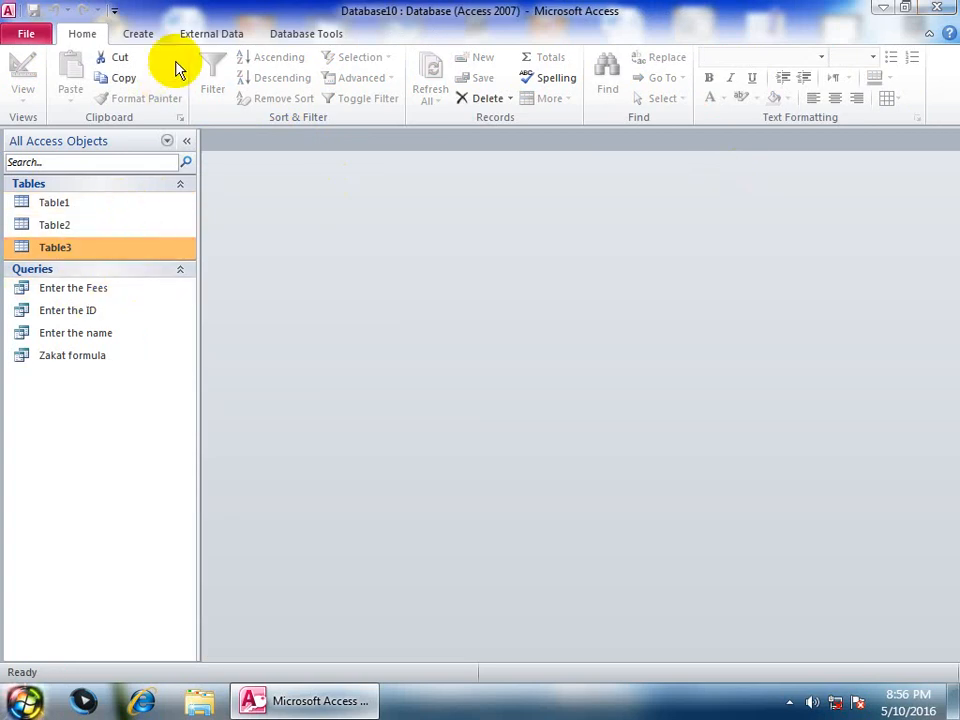
Create a query in Design view based on Table3 and add its Money, Zakat and Total_Zakat fields
left_click(143, 36)
left_click(275, 90)
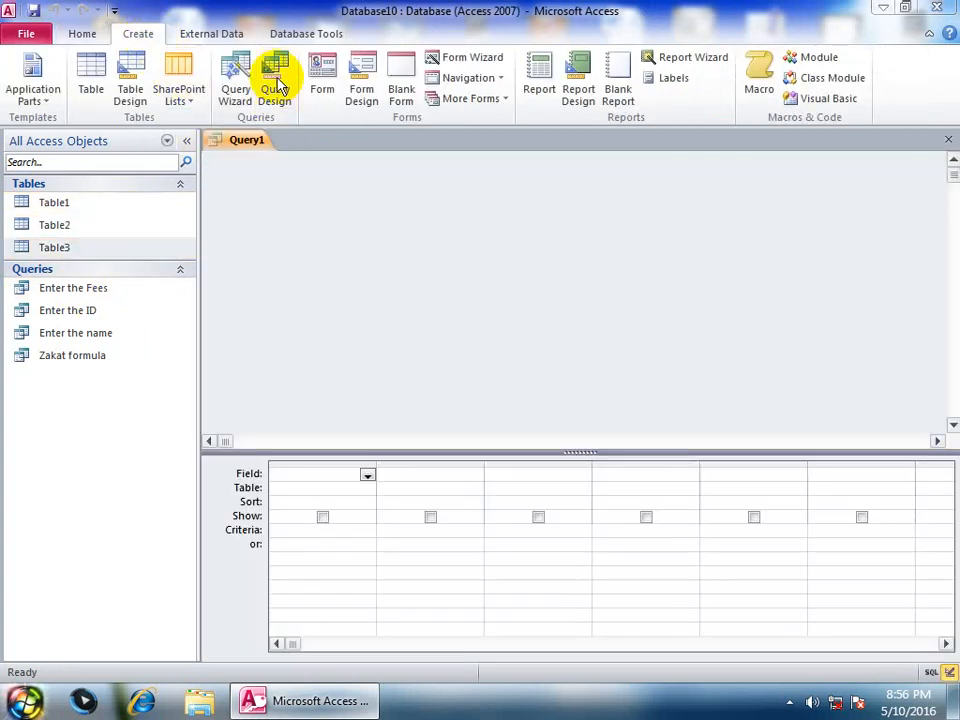
left_click(362, 481)
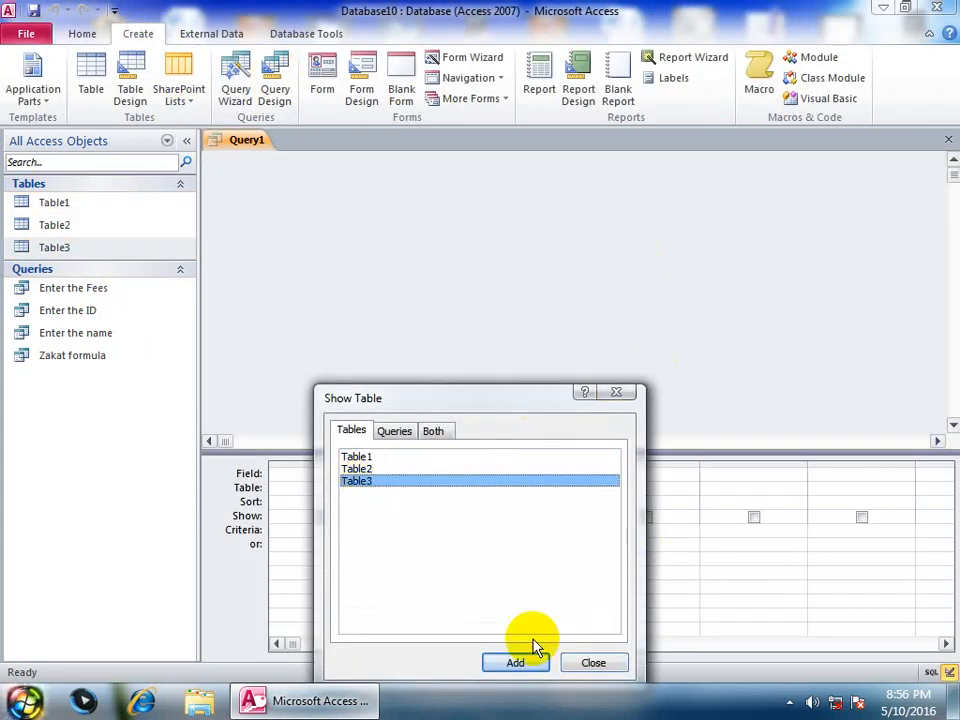
left_click(506, 666)
left_click(593, 663)
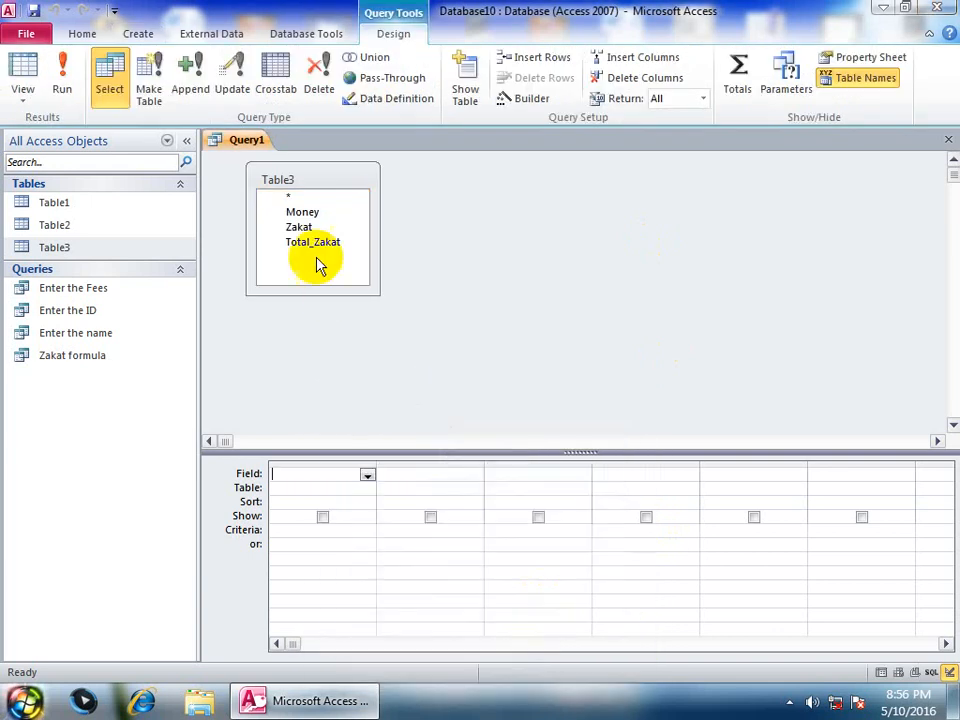
double_click(343, 180)
left_click_drag(315, 229, 315, 476)
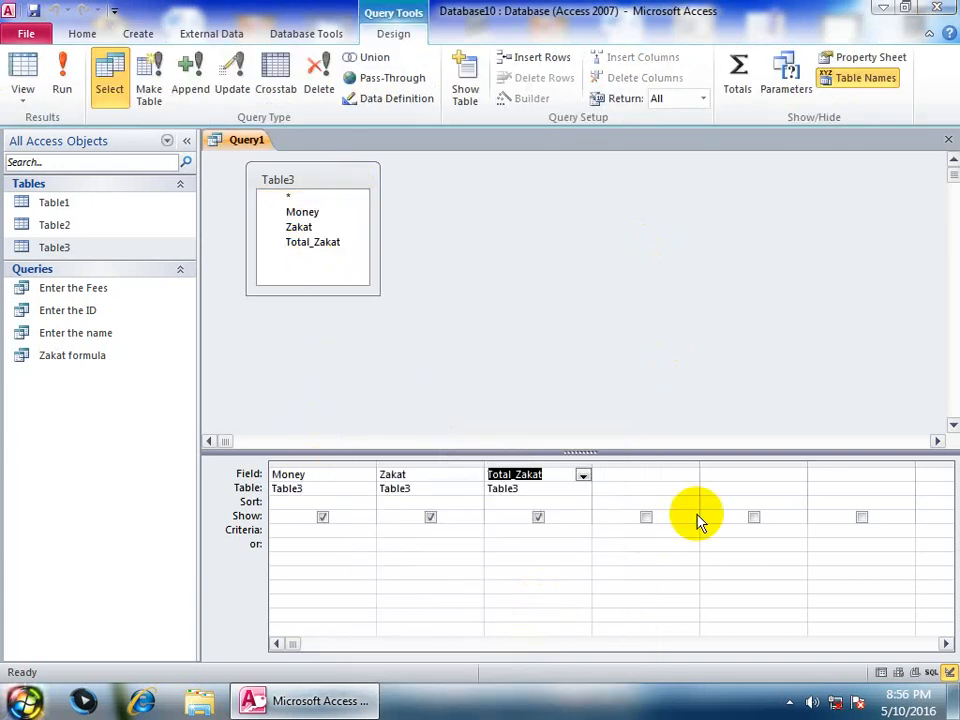
In the Zoom box, turn the Money column into the calculated field Money:[Total_Zakat]*100/[Zakat]
right_click(319, 470)
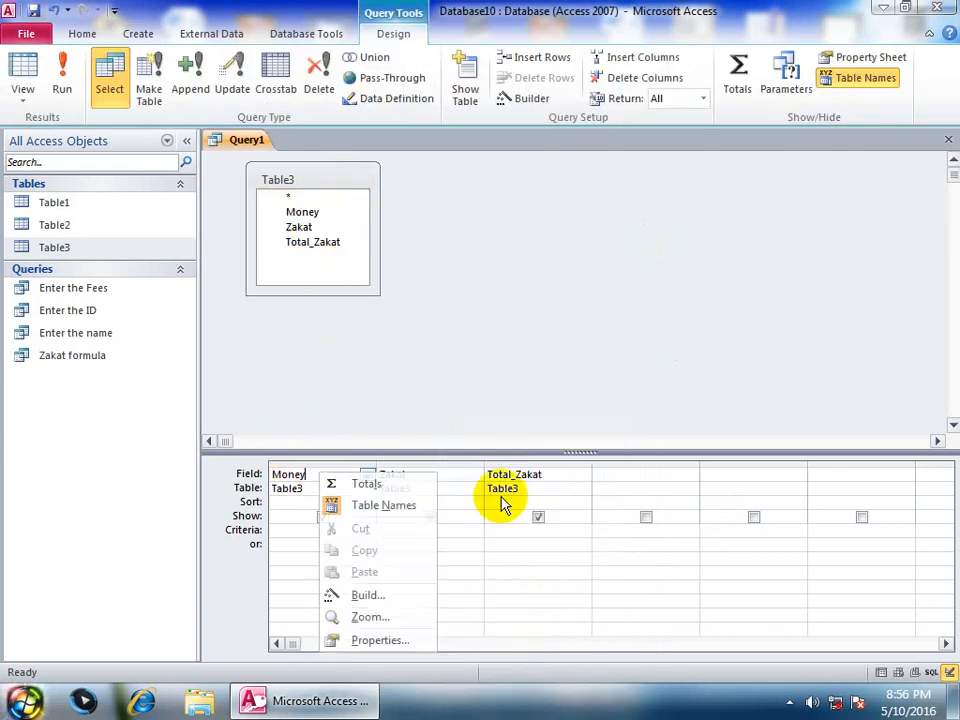
left_click(372, 618)
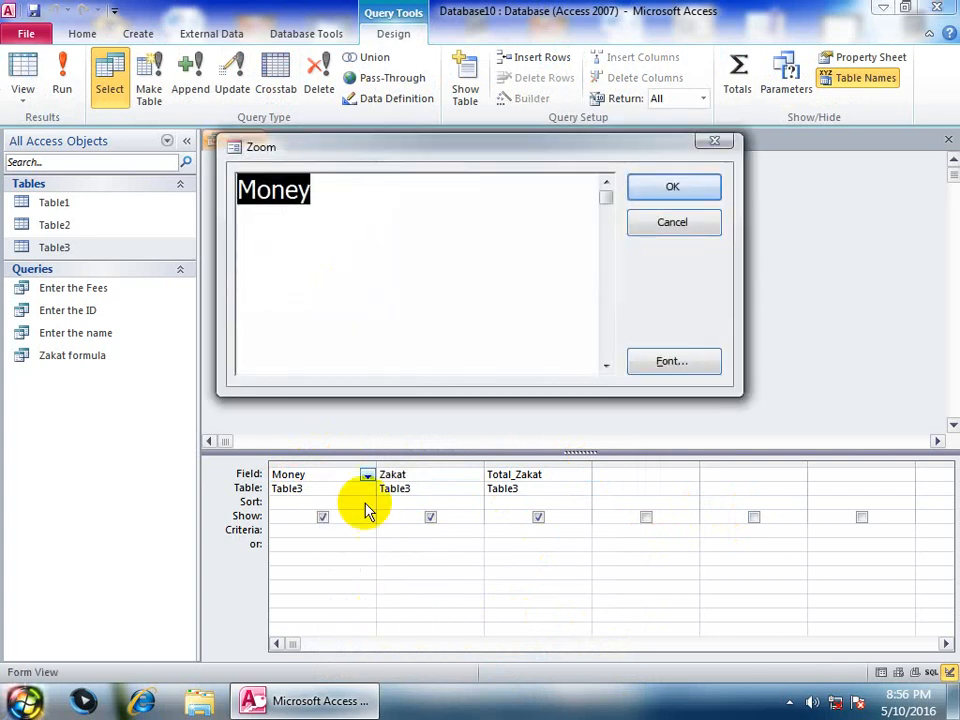
left_click(350, 209)
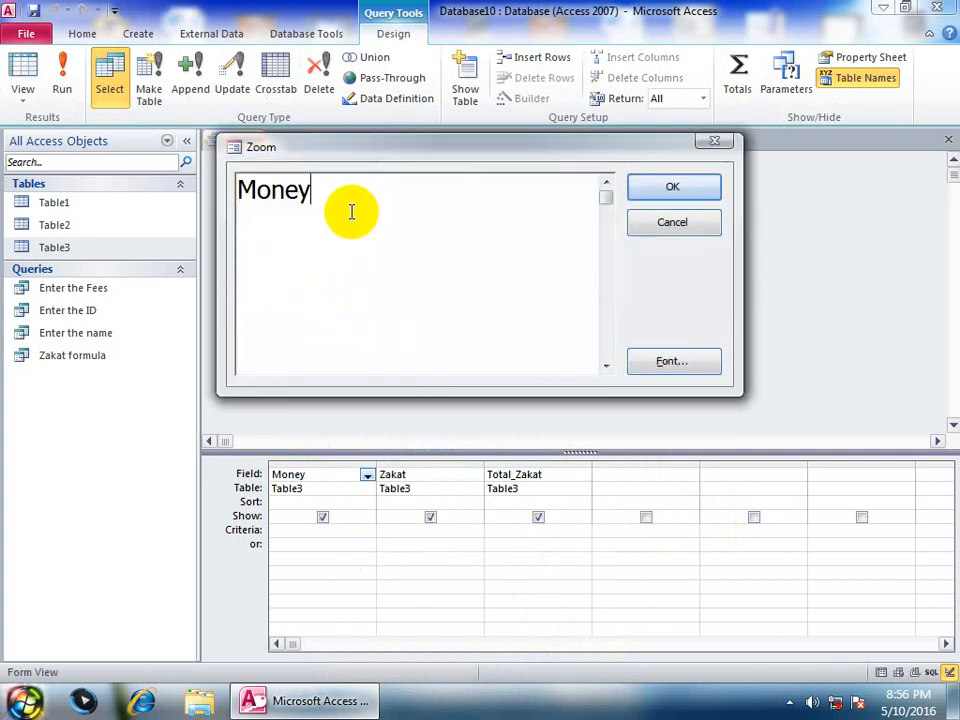
type(":[Total_Zakat]*1")
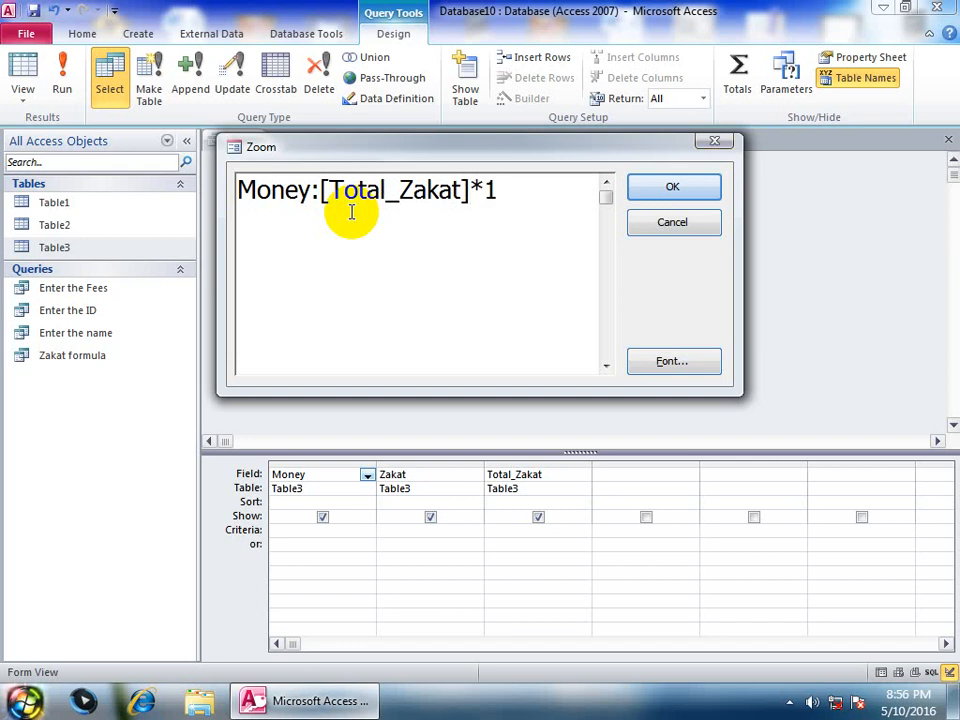
type("00/[Zakat")
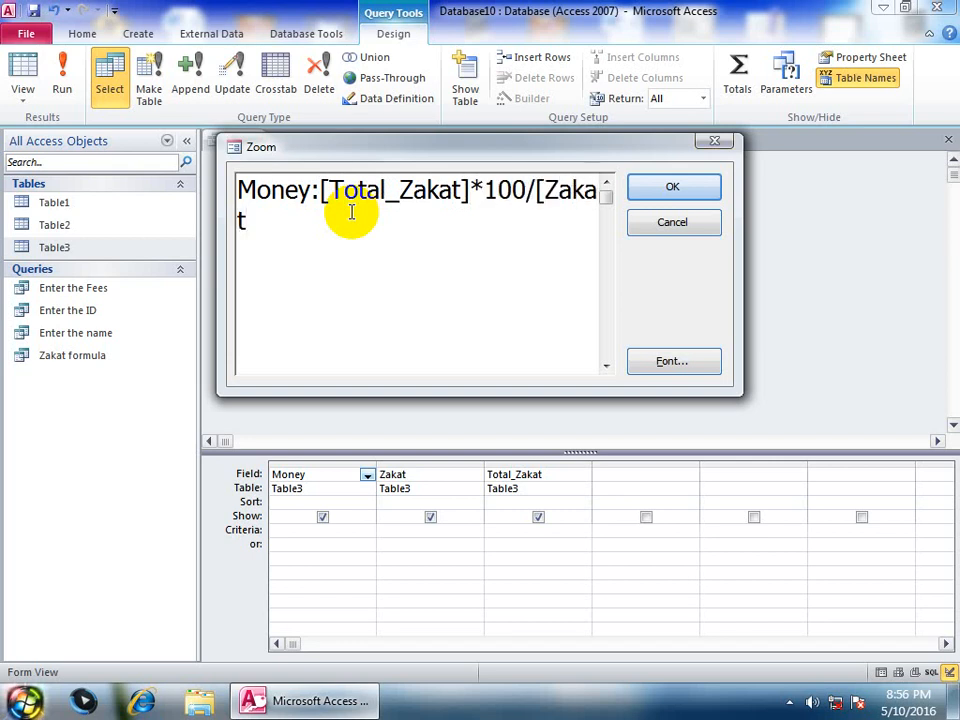
type("]")
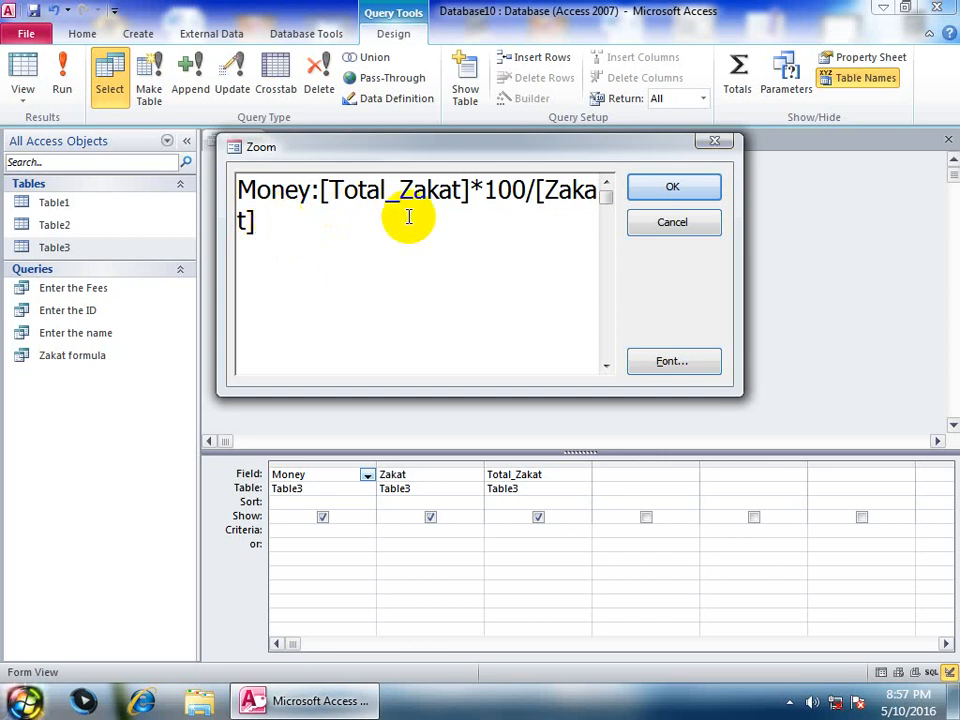
key("Return")
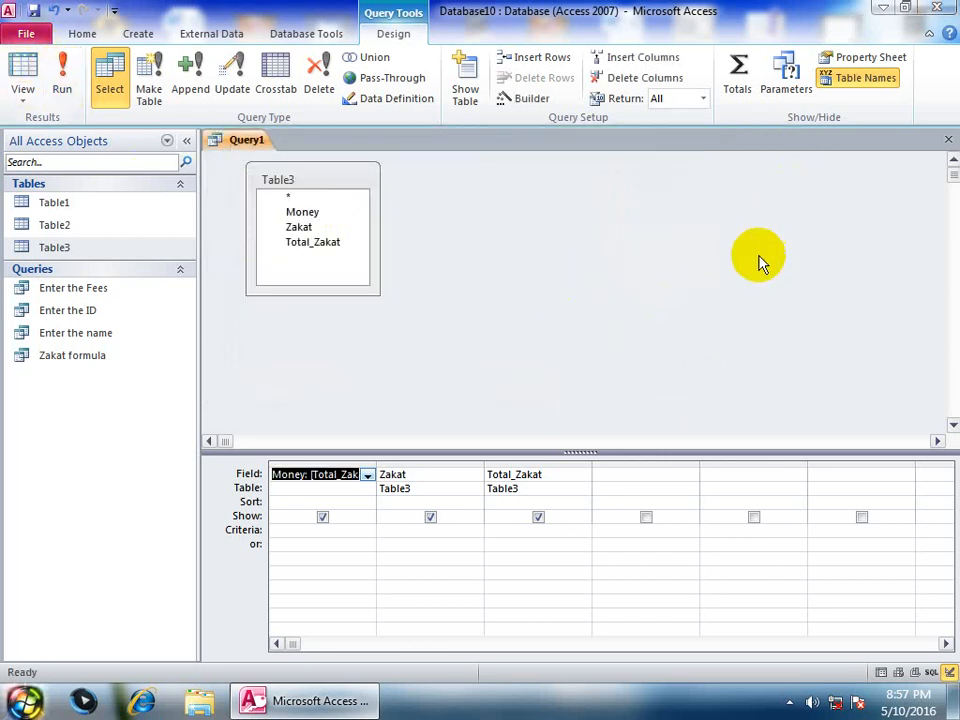
Run the query, enter Total_Zakat values 50 and 60 in two new records, and close it without saving the design
left_click(55, 62)
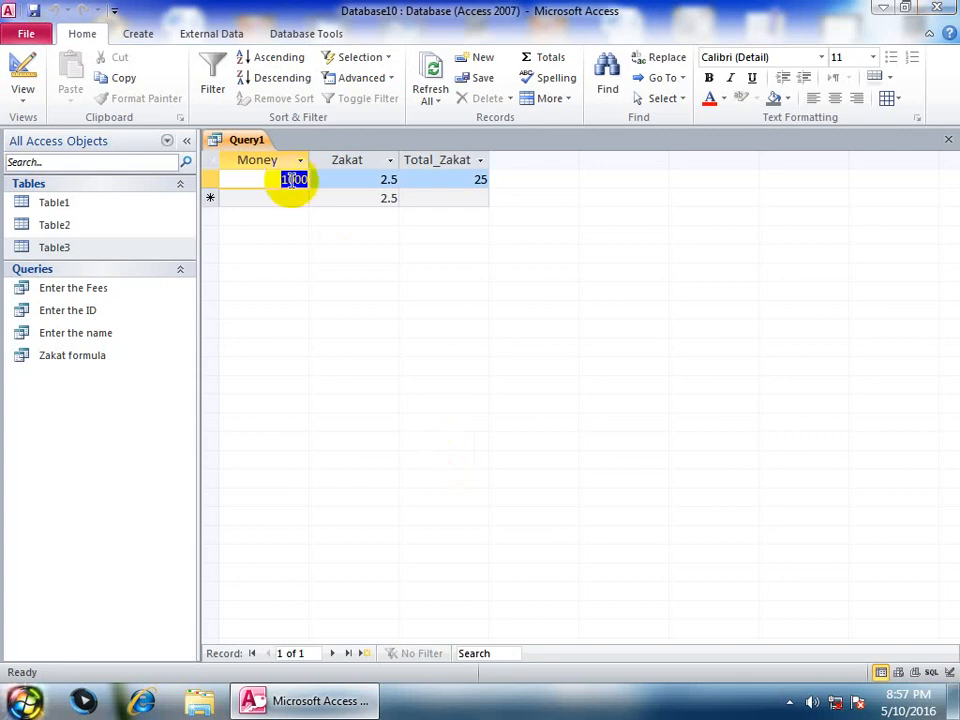
left_click(474, 199)
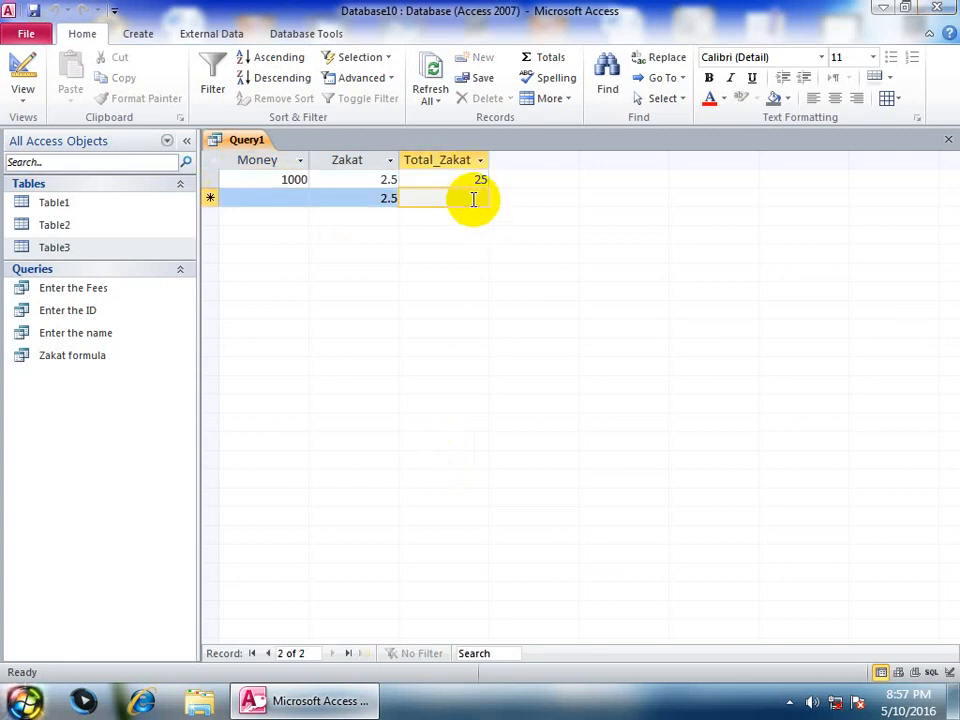
type("50")
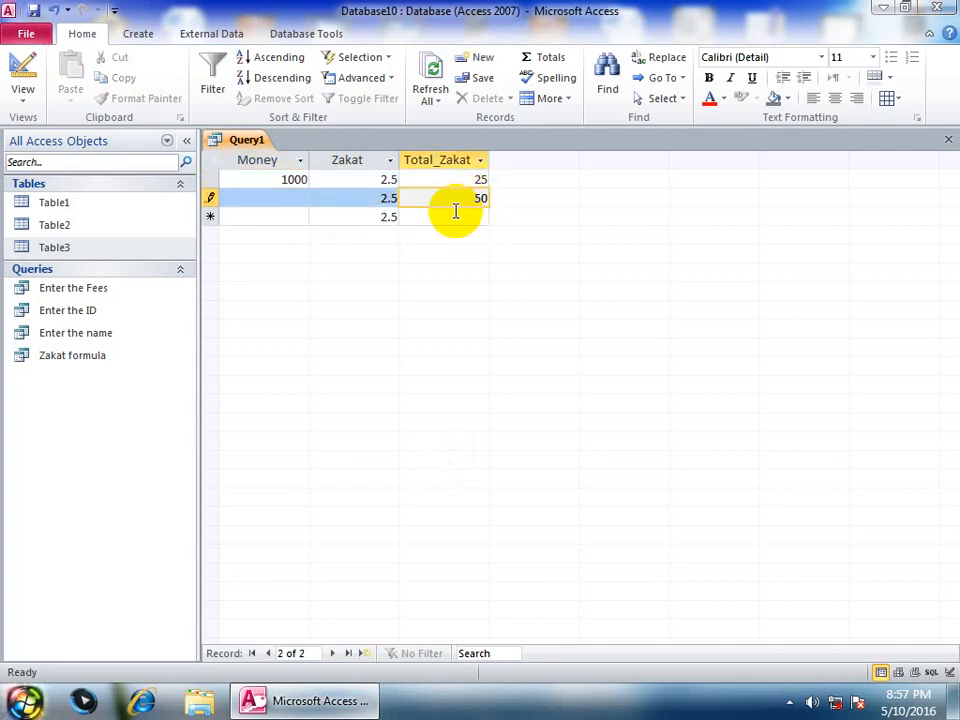
left_click(431, 216)
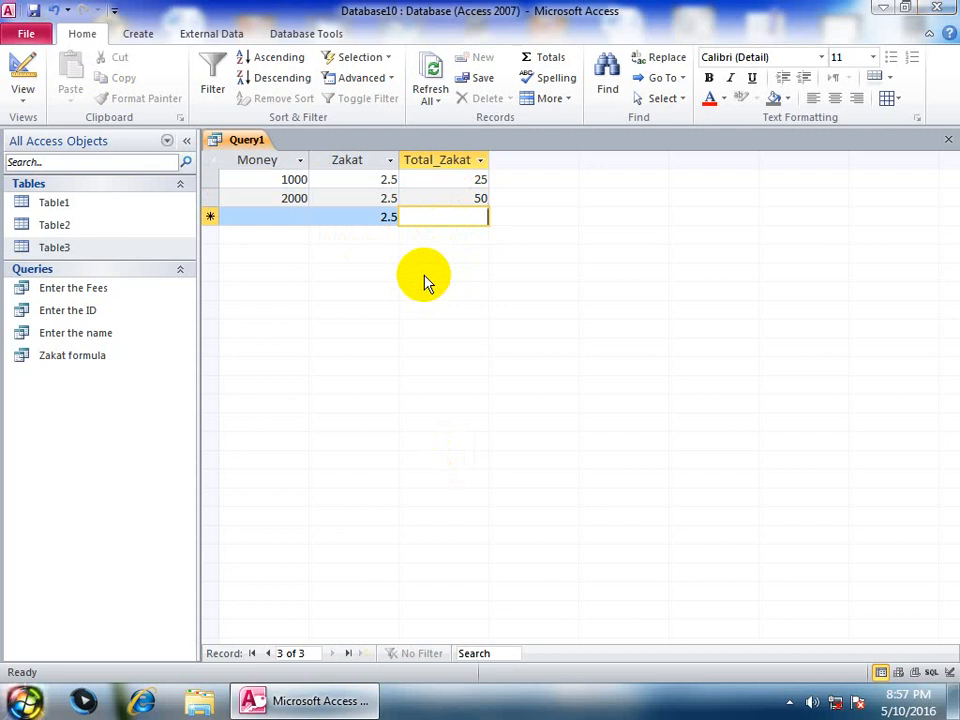
type("60")
left_click(444, 236)
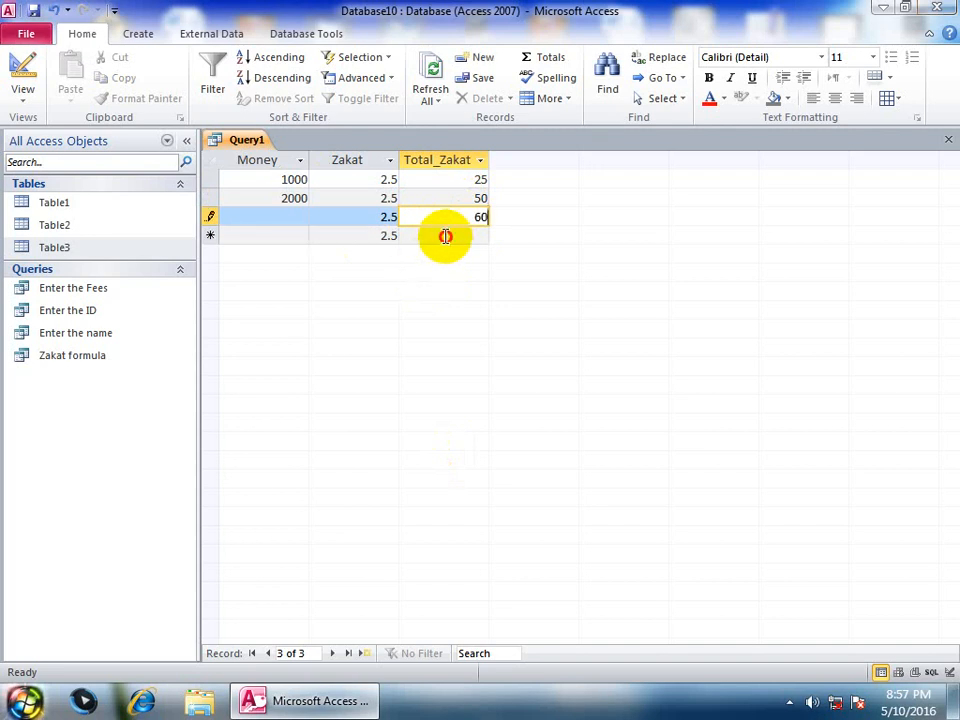
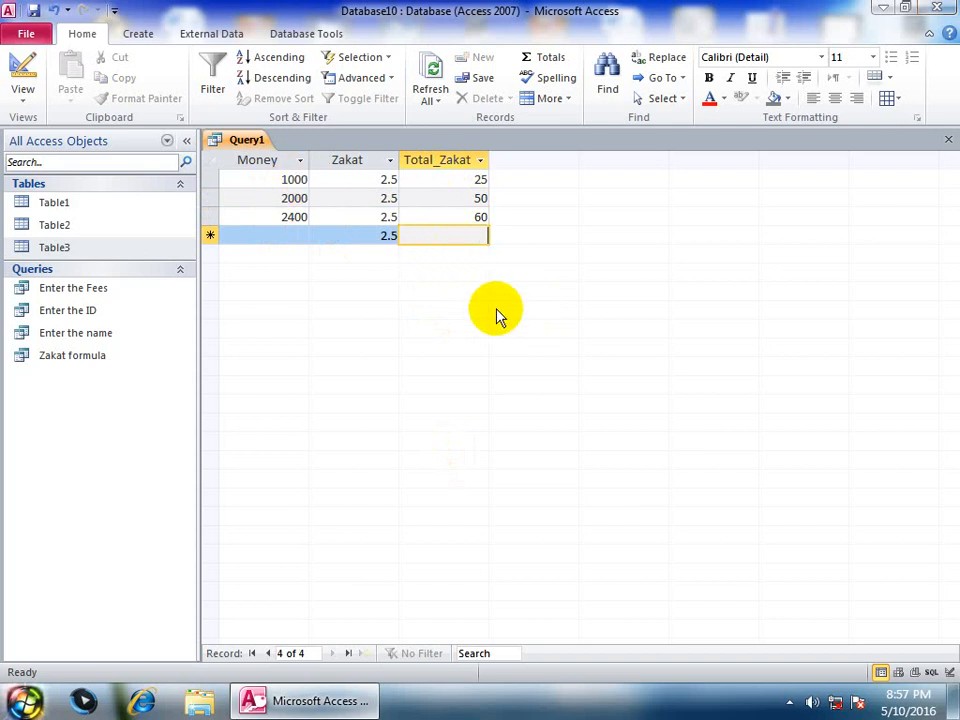
left_click(946, 140)
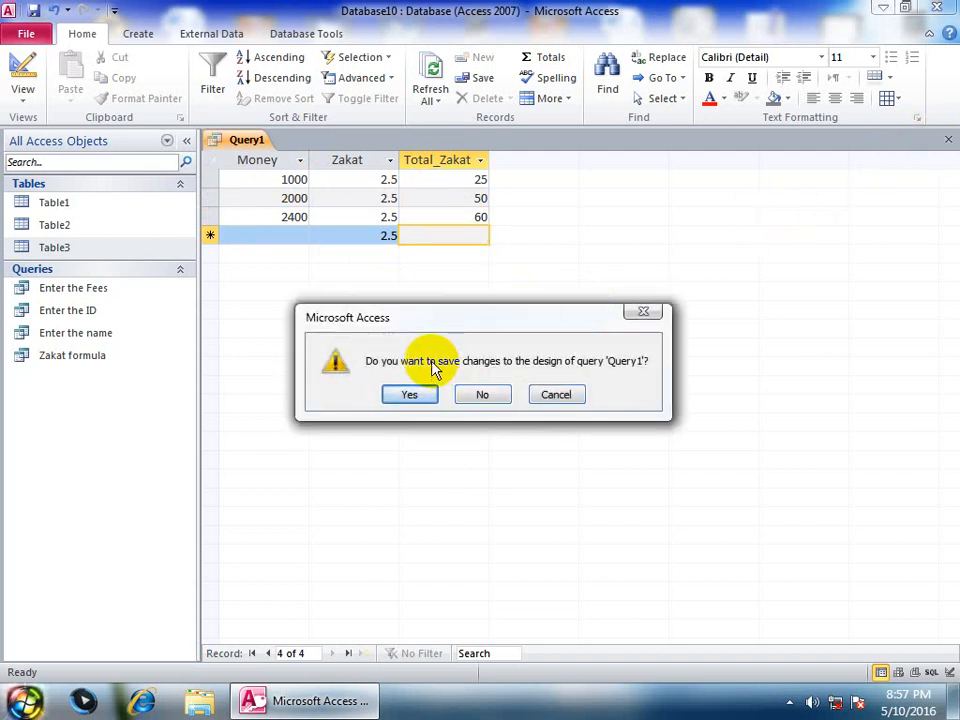
left_click(484, 397)
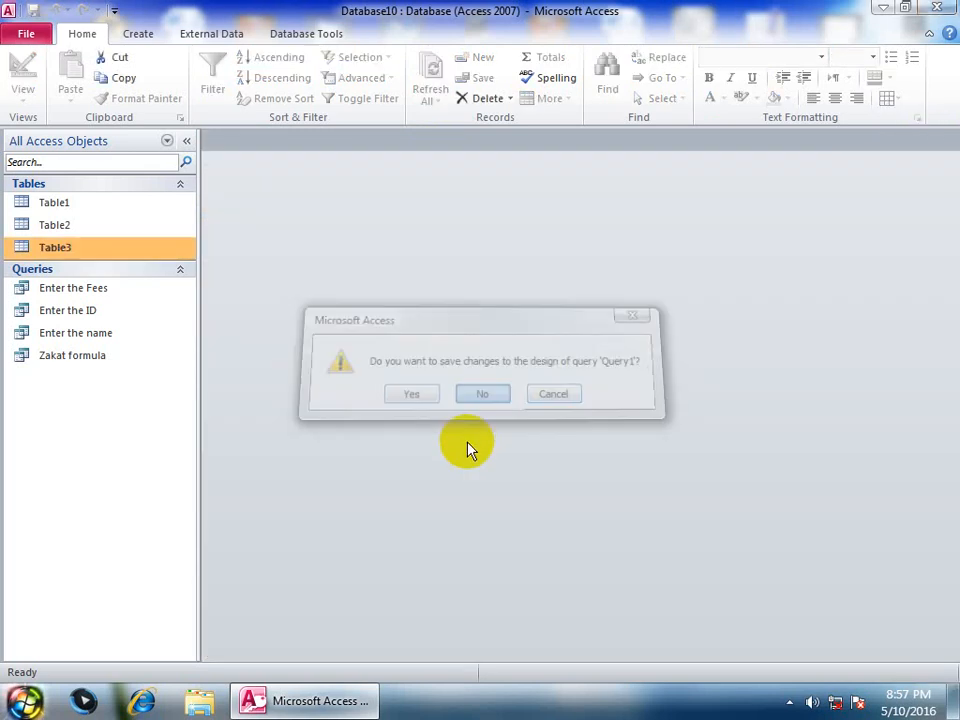
Create a new table in Design view and add ID and Name as its first two fields
left_click(138, 35)
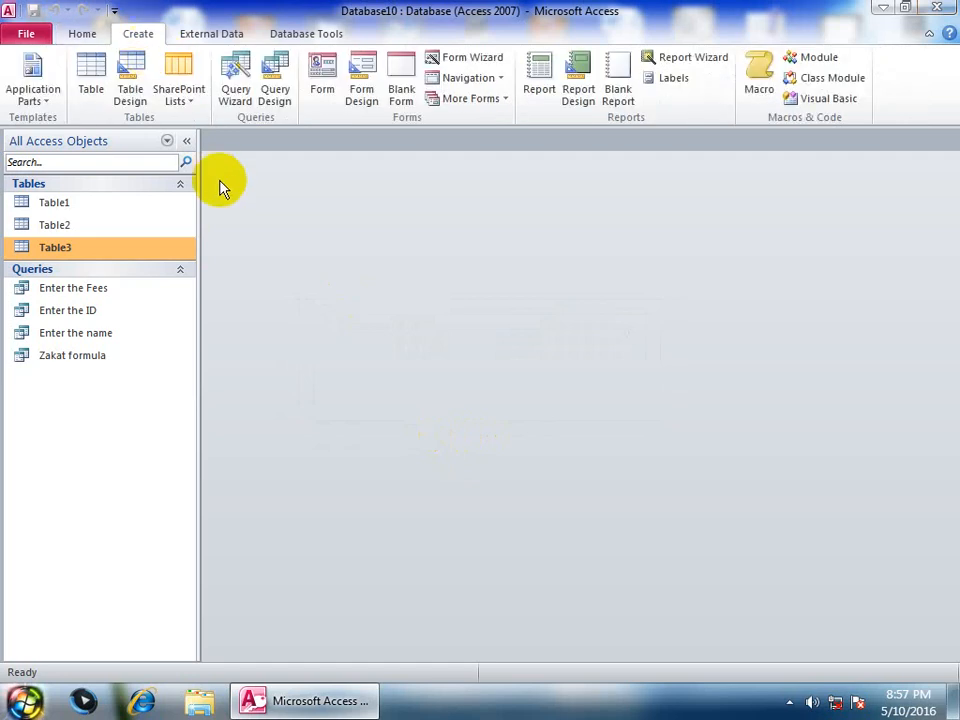
left_click(131, 80)
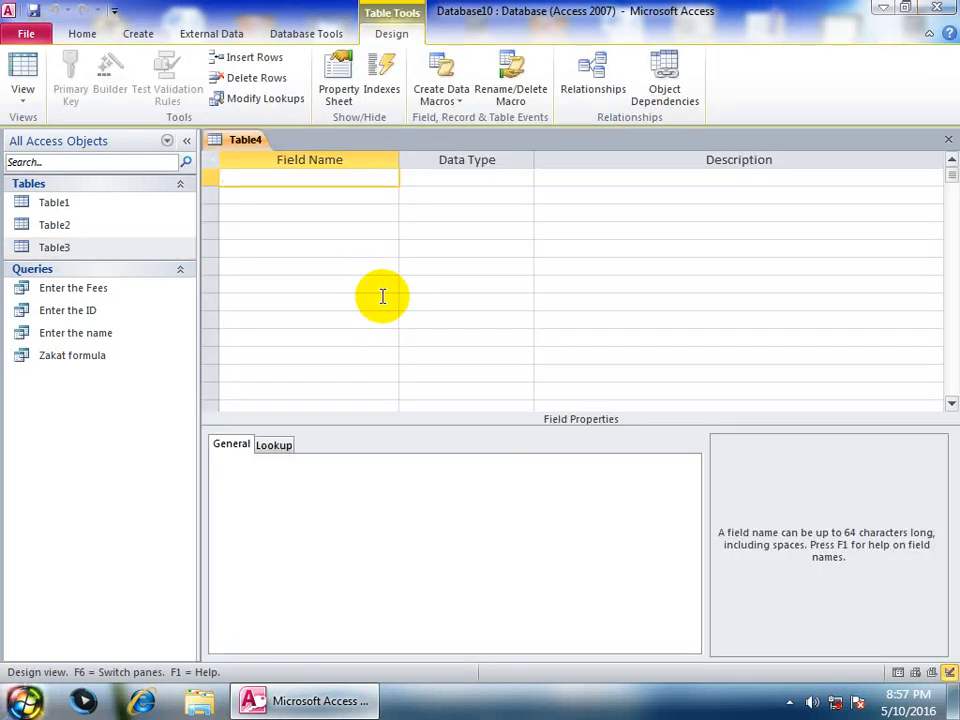
type("ID")
key("Tab")
key("shift+Tab")
key("Down")
type("N")
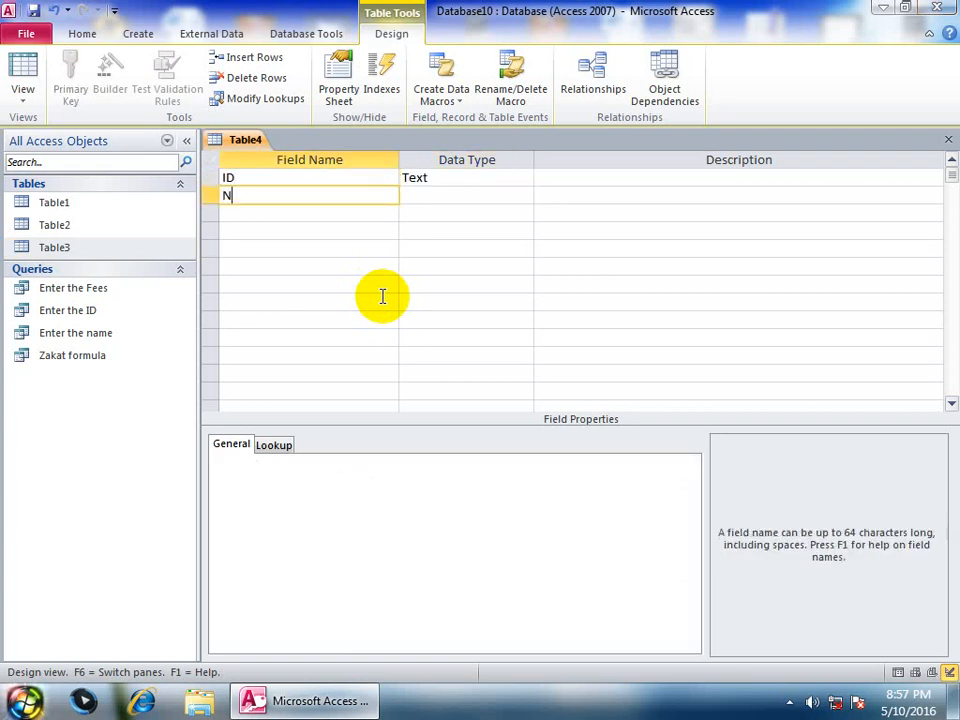
type("ame")
key("Tab")
key("Return")
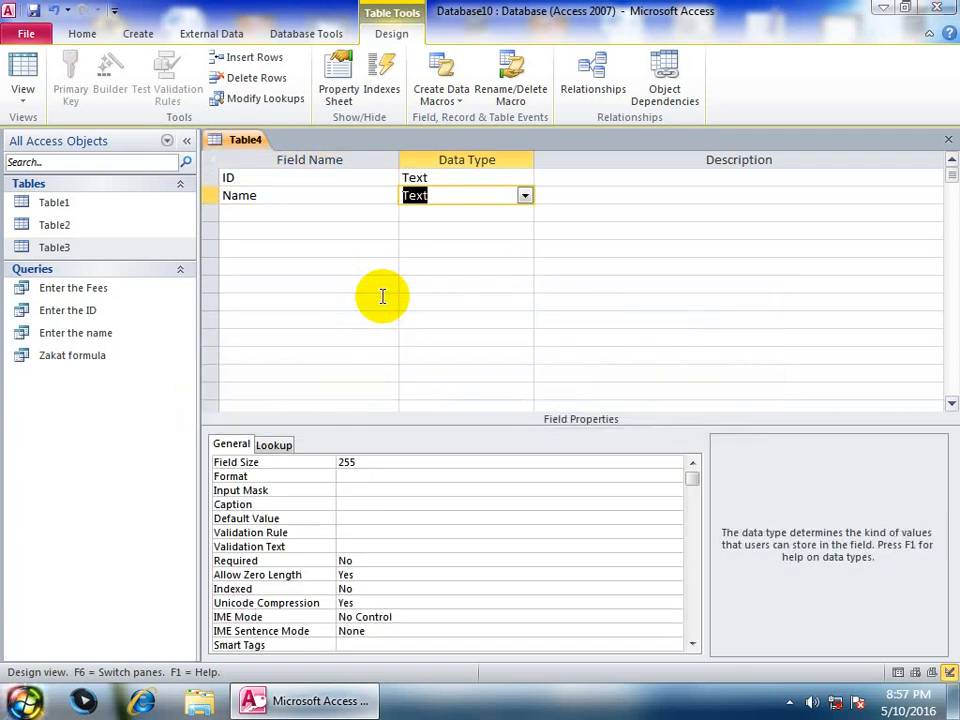
Add the Program and Feees fields below Name in the new table
key("Tab")
key("Tab")
type("Progra")
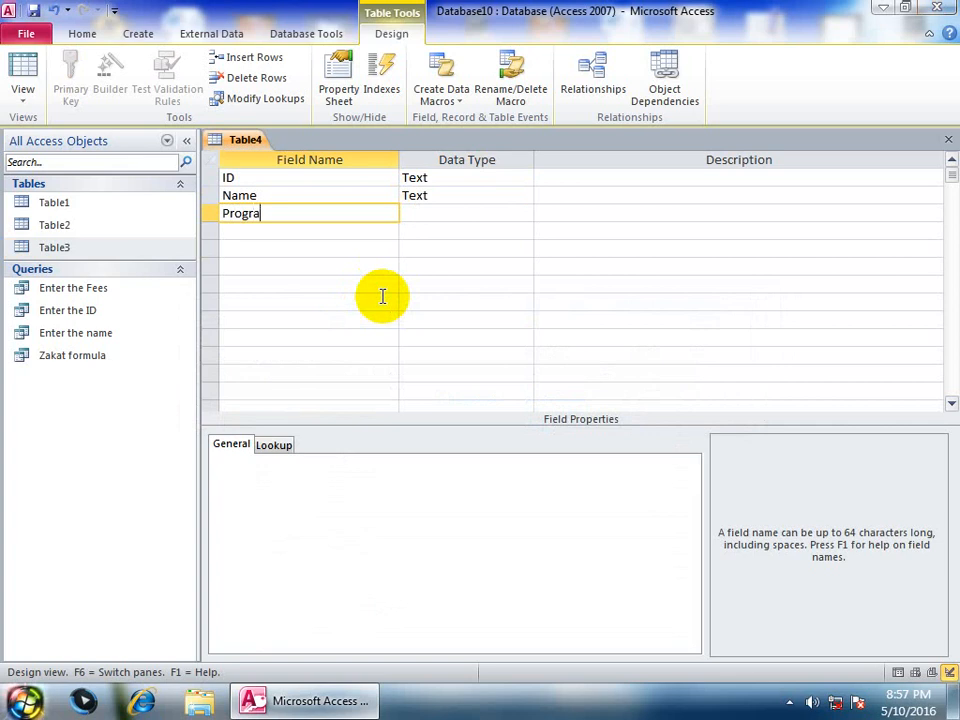
type("m")
key("Tab")
key("shift+Tab")
key("Down")
type("Fee")
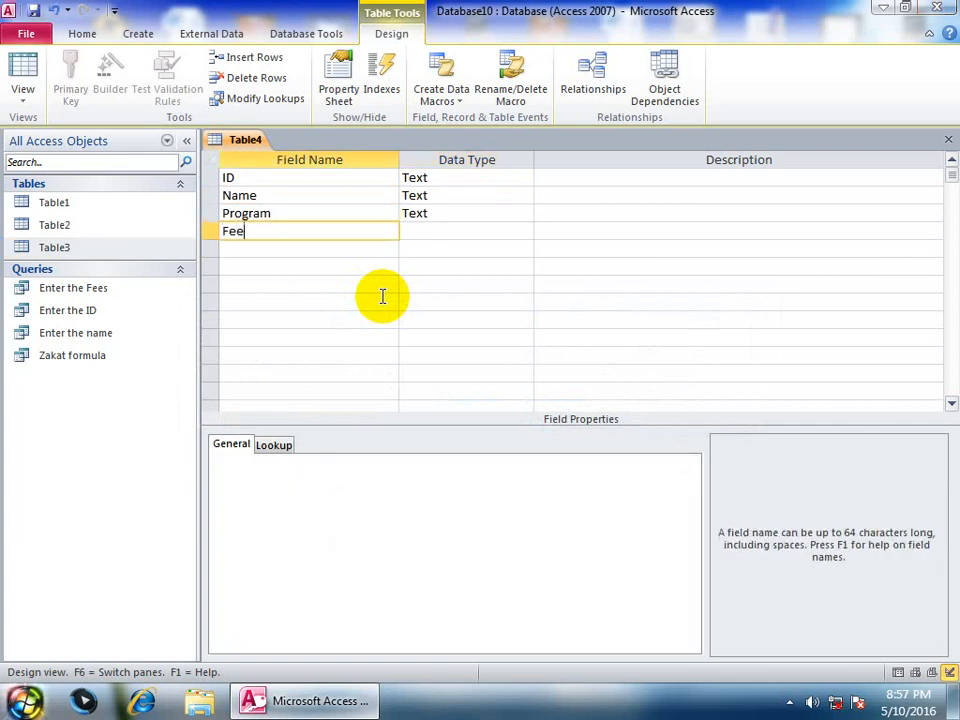
type("es")
key("Tab")
key("Tab")
key("Tab")
Add a field named Teacher% below the Feees field
type("TEac")
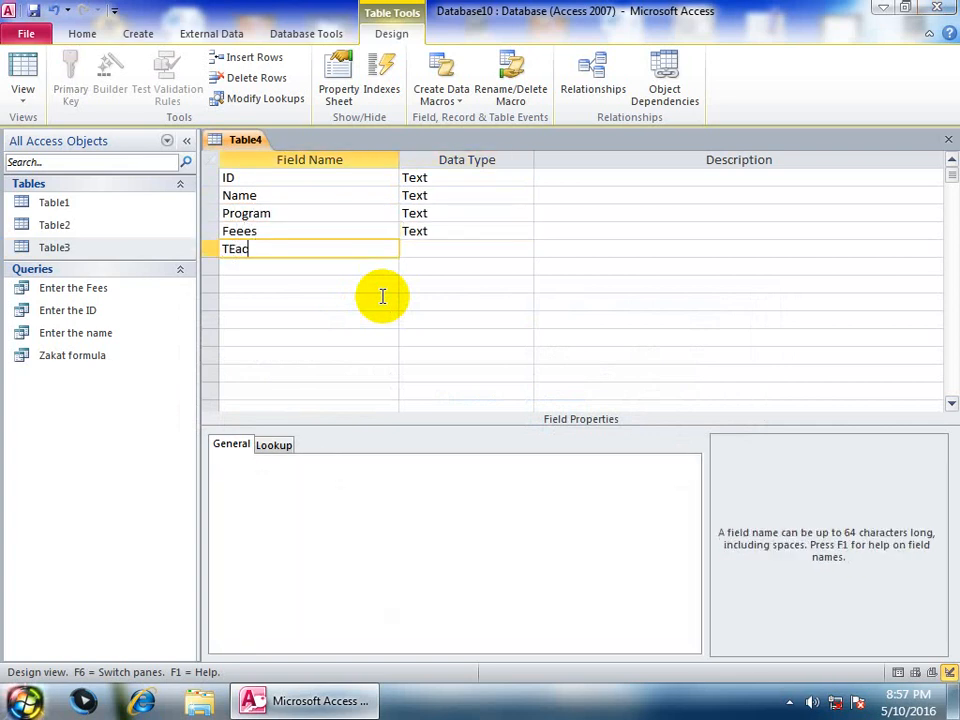
key("BackSpace")
key("BackSpace")
key("BackSpace")
type("eacher%")
key("Tab")
key("Tab")
key("Tab")
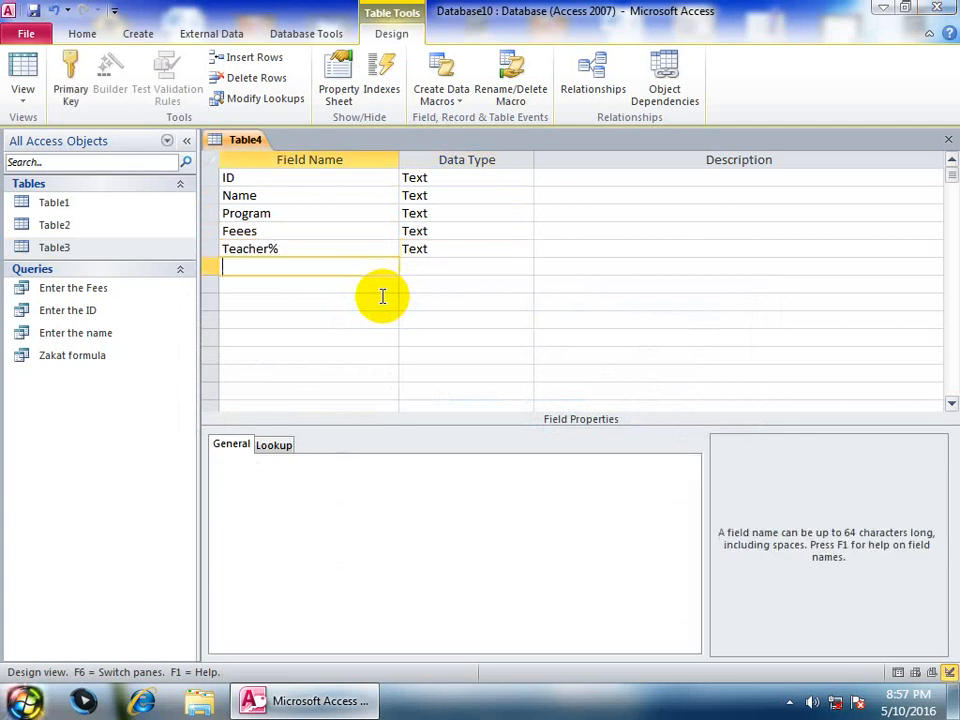
Add the TeacherTotal and Office fields to complete the table's field list
type("Y")
key("BackSpace")
type("TeacherT")
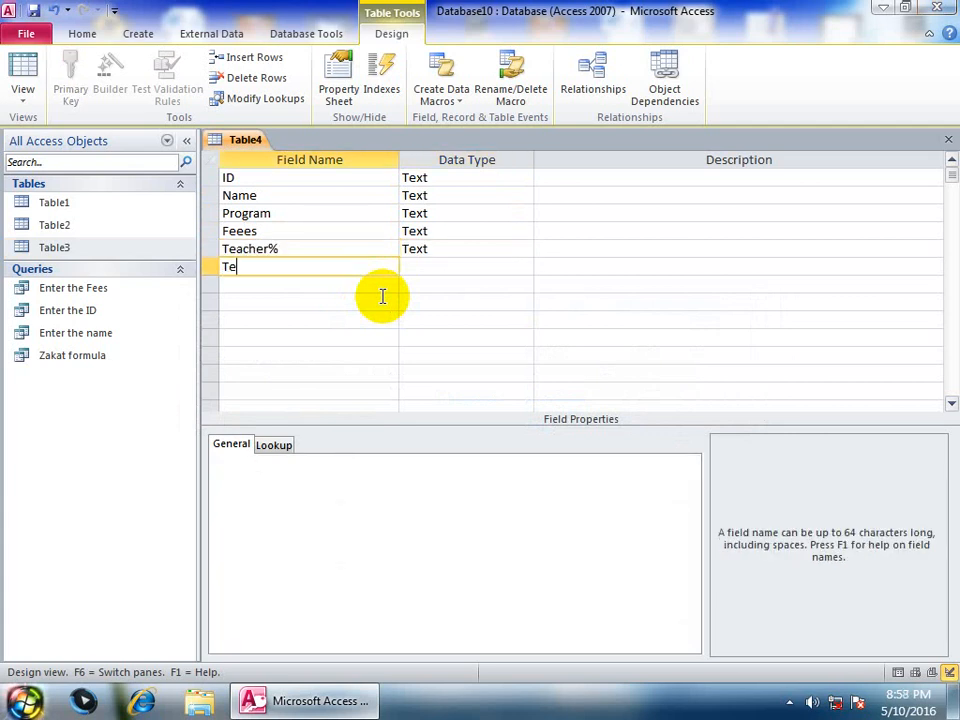
key("BackSpace")
type("Total")
key("Tab")
key("Tab")
key("Tab")
type("F")
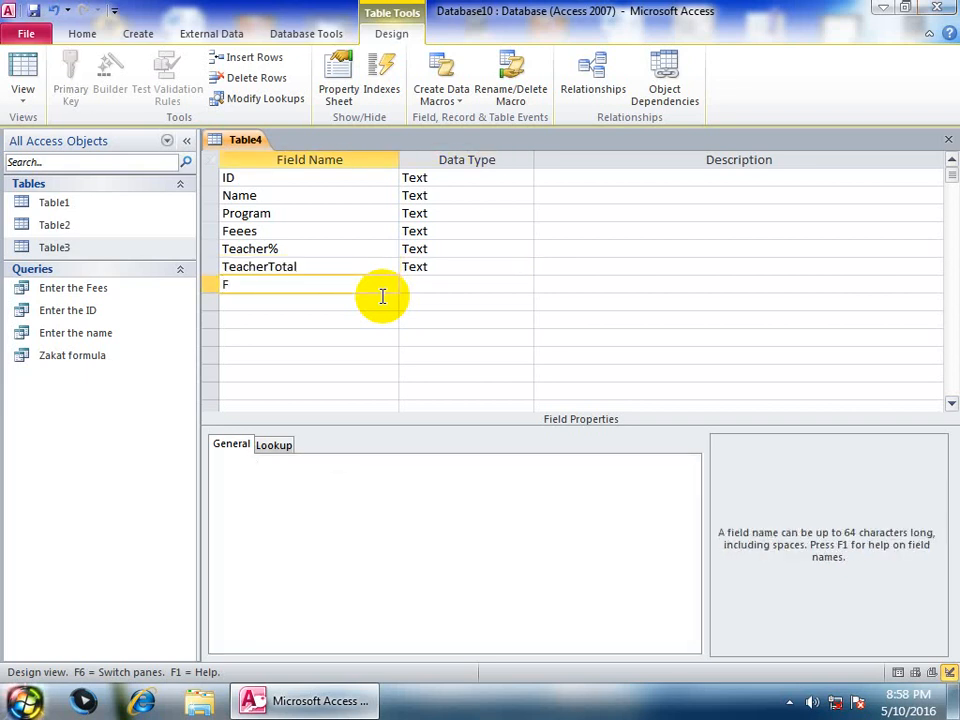
type("Office")
key("Tab")
Set the data type of the ID field to AutoNumber
key("Up")
key("Up")
key("Up")
key("Up")
key("Up")
key("Up")
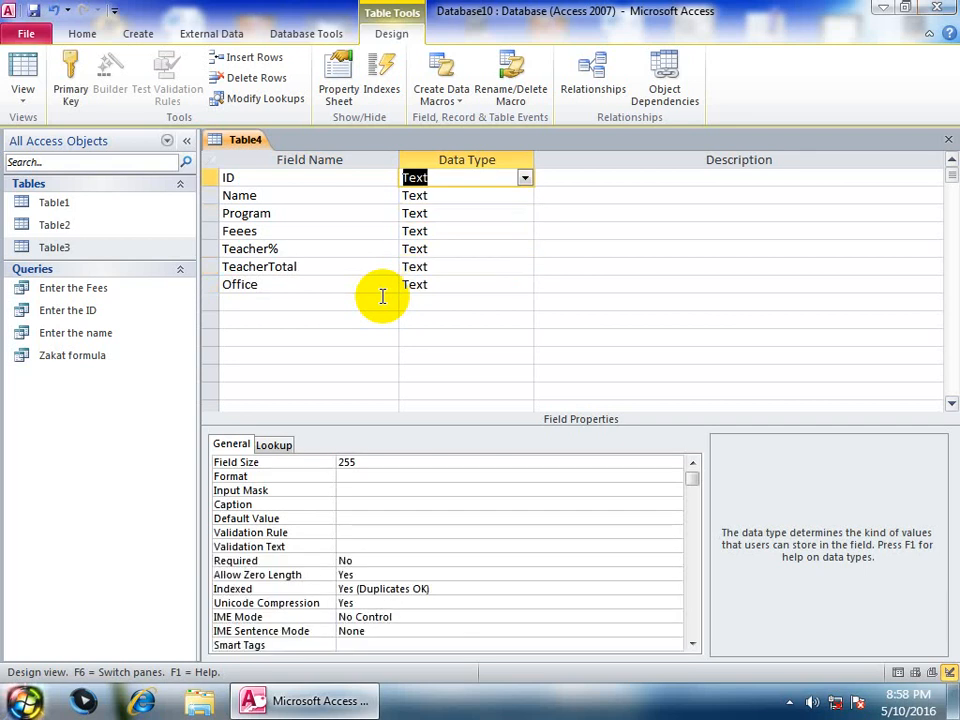
type("a")
Set the data type of the Feees, Teacher%, TeacherTotal and Office fields to Number
key("Down")
key("Down")
key("Down")
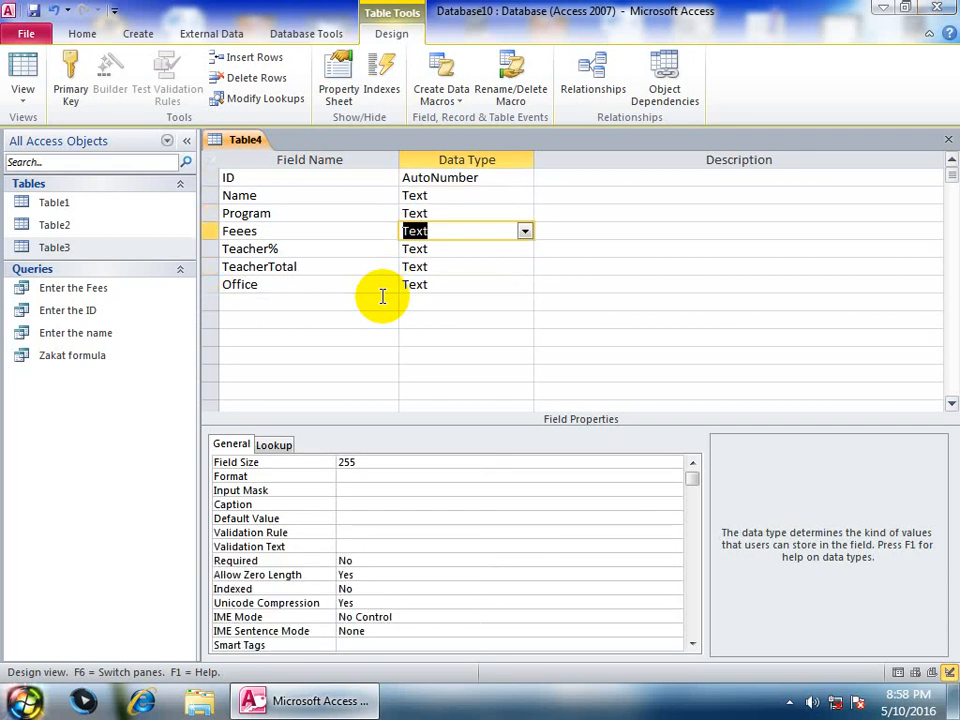
type("n")
key("Down")
type("n")
key("Down")
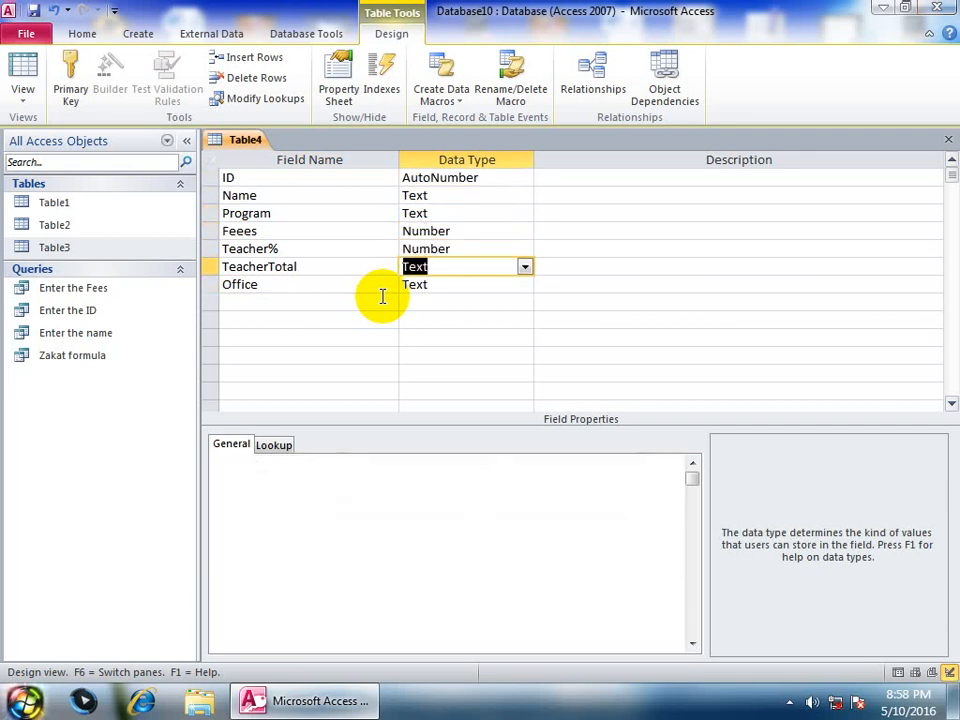
type("number")
key("Down")
type("n")
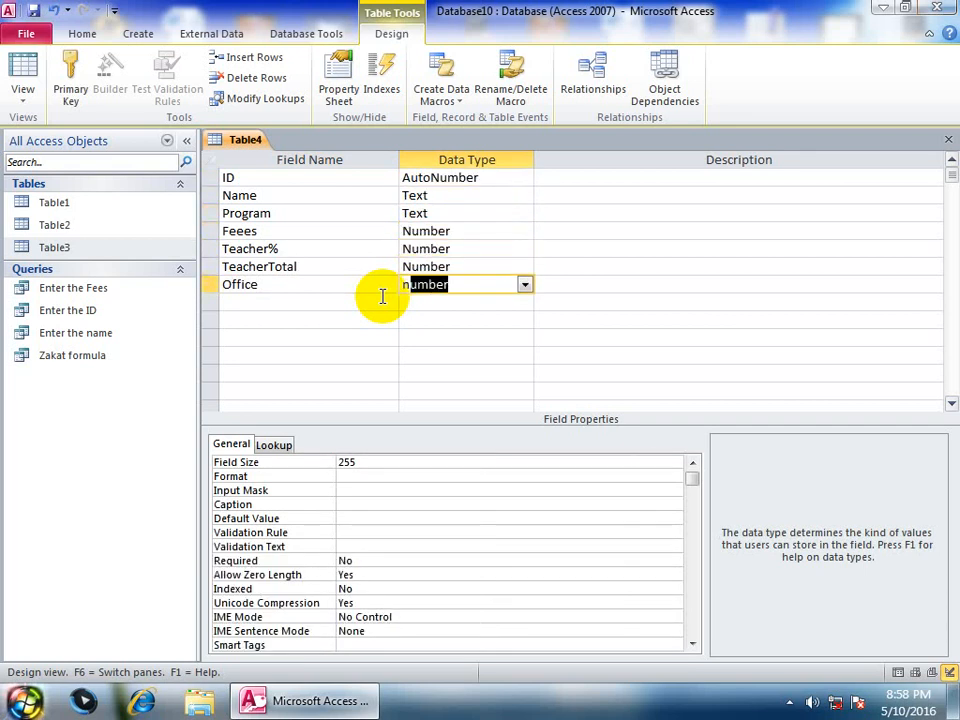
Close the new table and save it as Table4 without creating a primary key
left_click(952, 138)
left_click(407, 392)
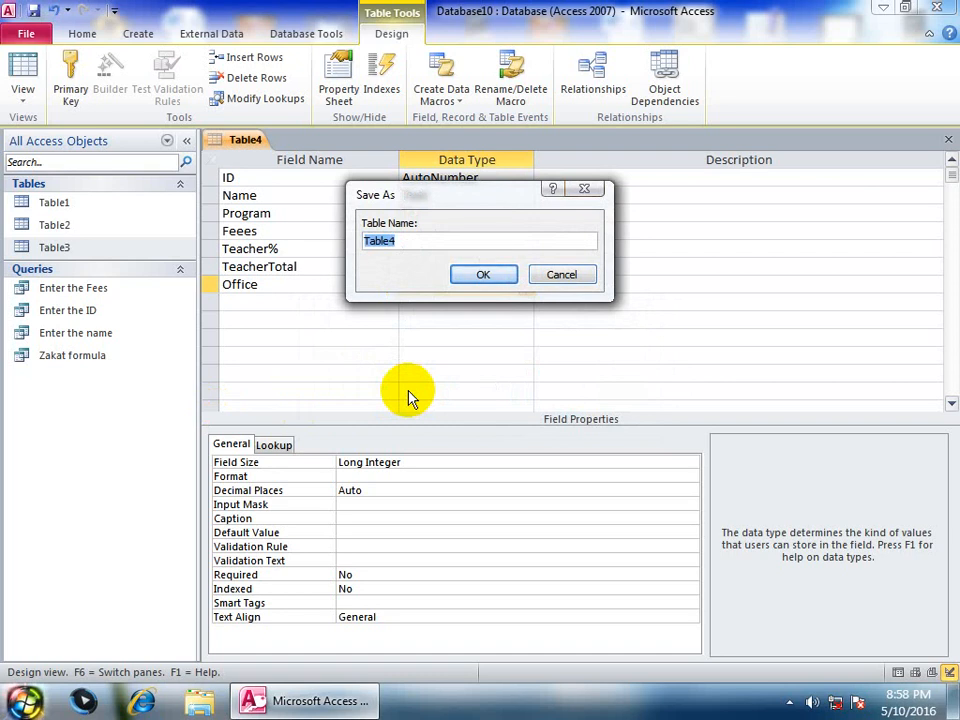
key("Return")
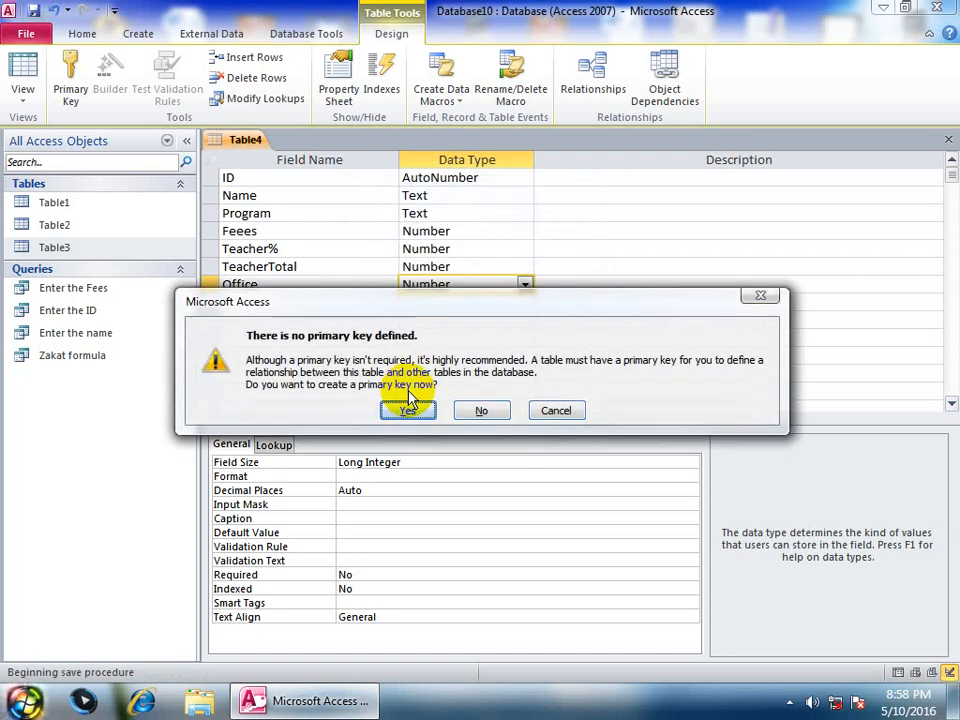
left_click(480, 410)
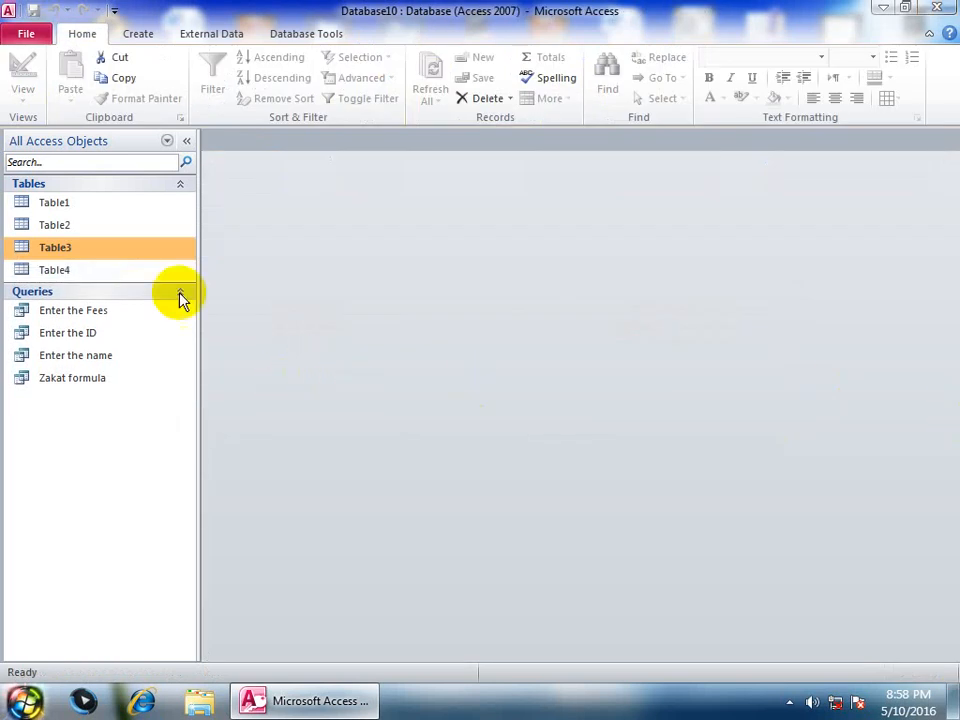
Create a query in Design view based on Table4 and add all of its fields from ID to Office
left_click(80, 270)
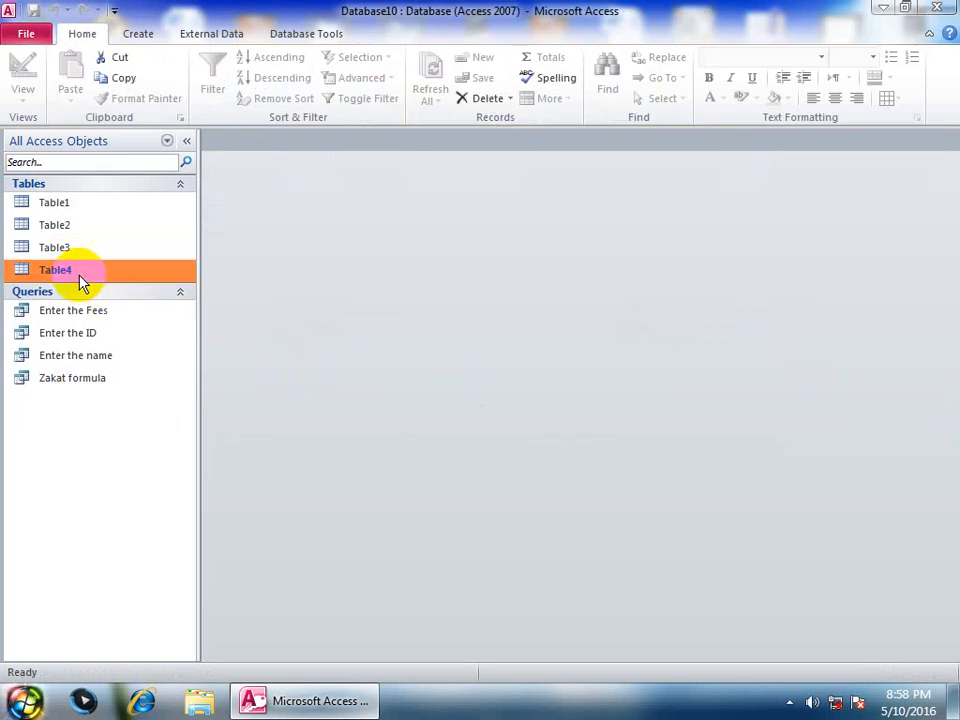
left_click(138, 40)
left_click(278, 98)
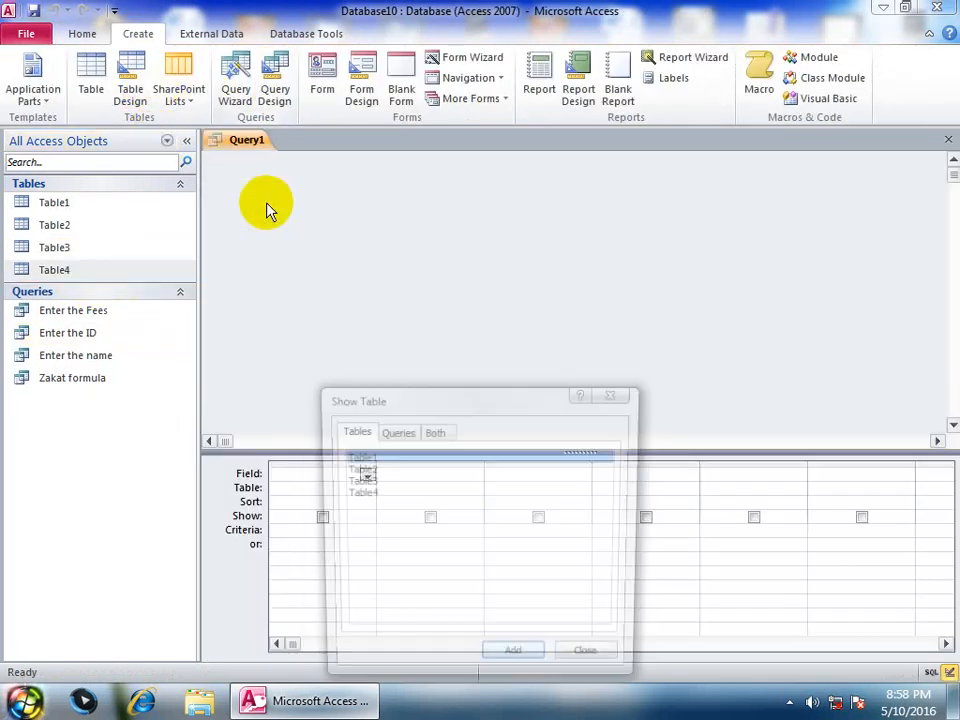
left_click_drag(489, 401, 483, 255)
left_click(350, 349)
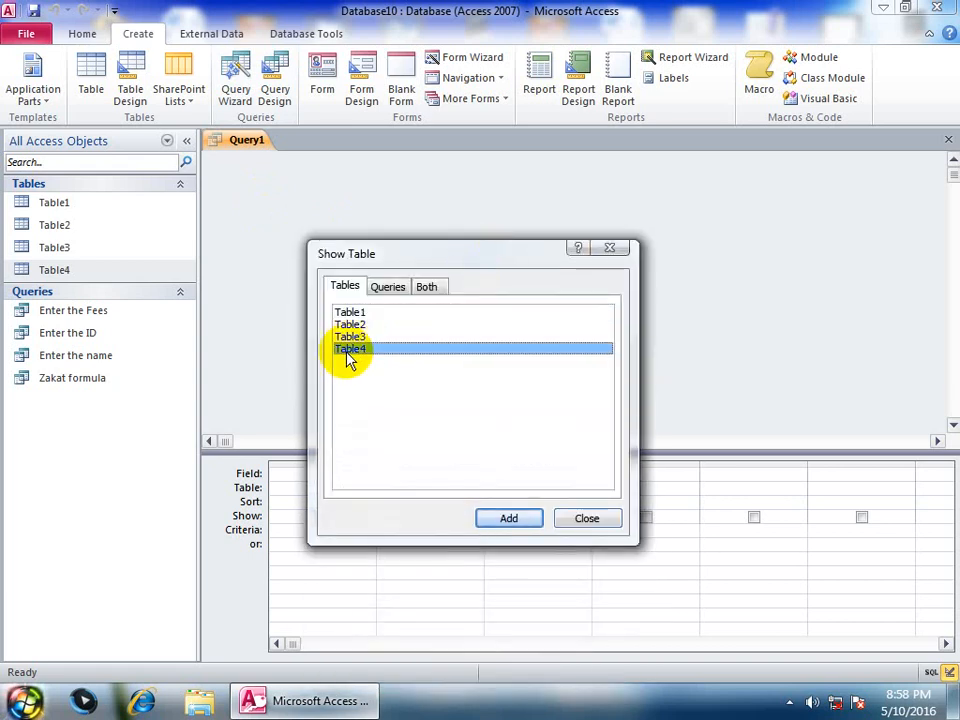
left_click(511, 518)
left_click(581, 518)
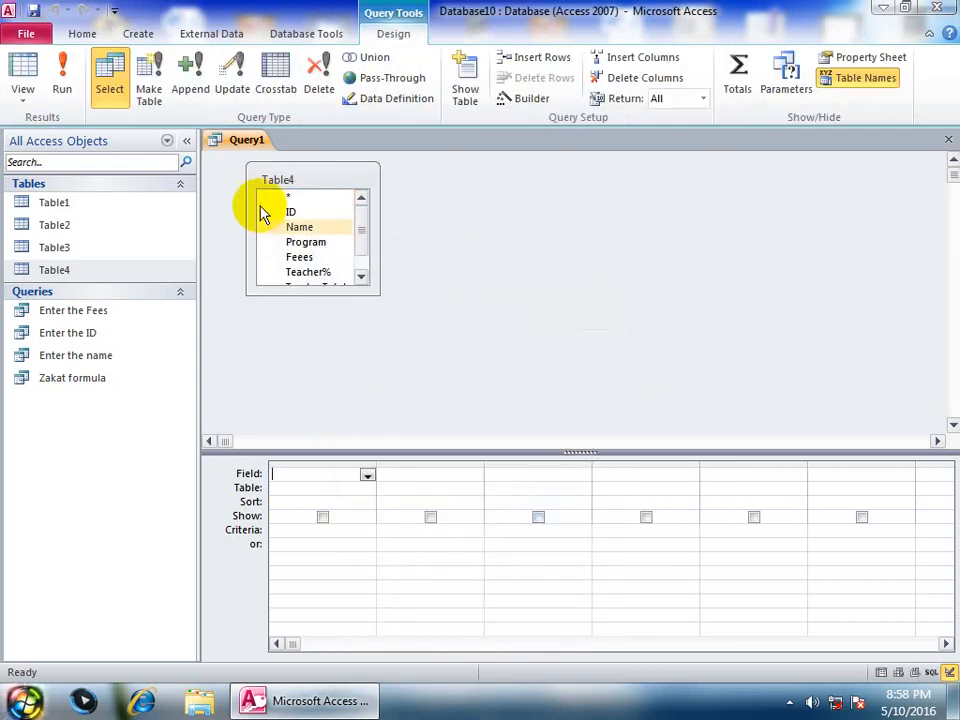
double_click(323, 182)
left_click_drag(296, 200, 300, 472)
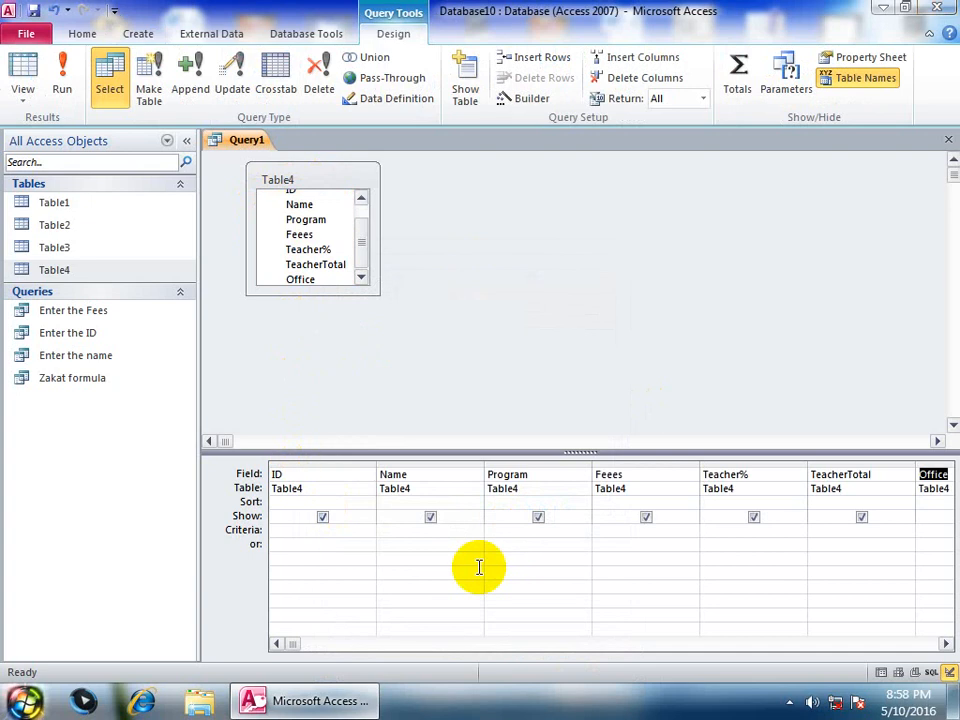
Turn the TeacherTotal column of the query into the calculated field TeacherTotal:[Fees]*[Teacher%]/100
left_click(880, 474)
right_click(880, 474)
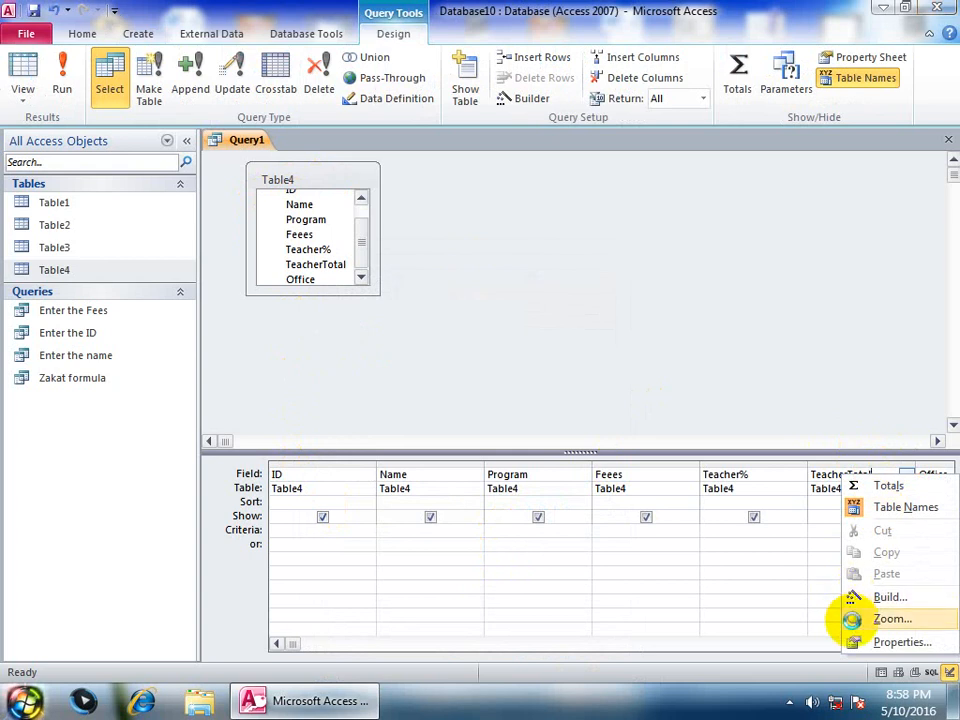
left_click(855, 619)
left_click(434, 203)
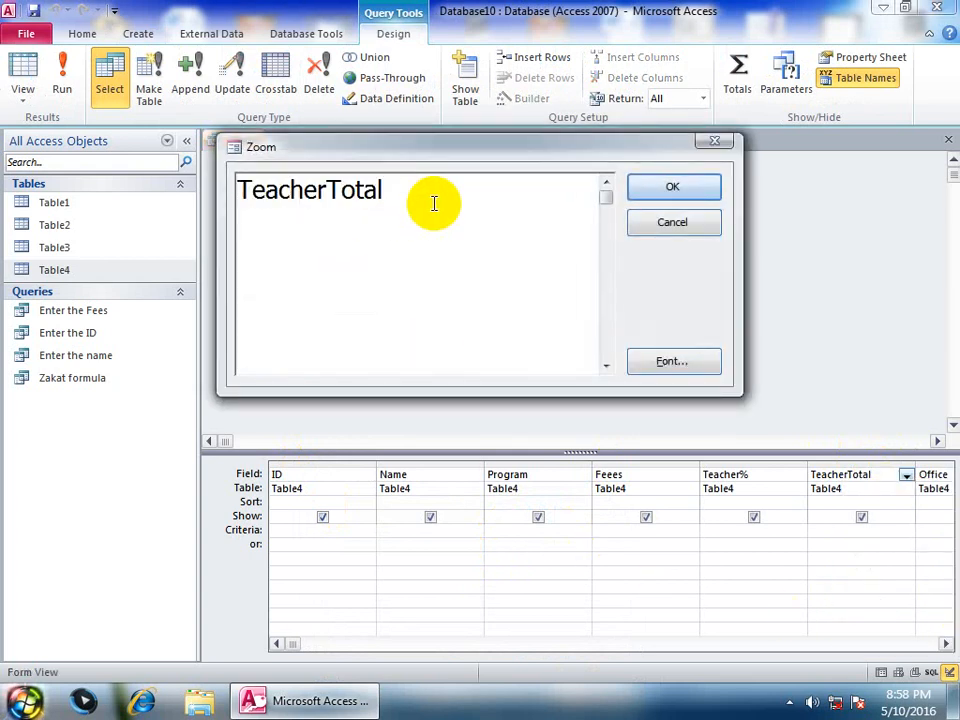
type(":")
type("[")
type("Fees")
type("]")
type("*[")
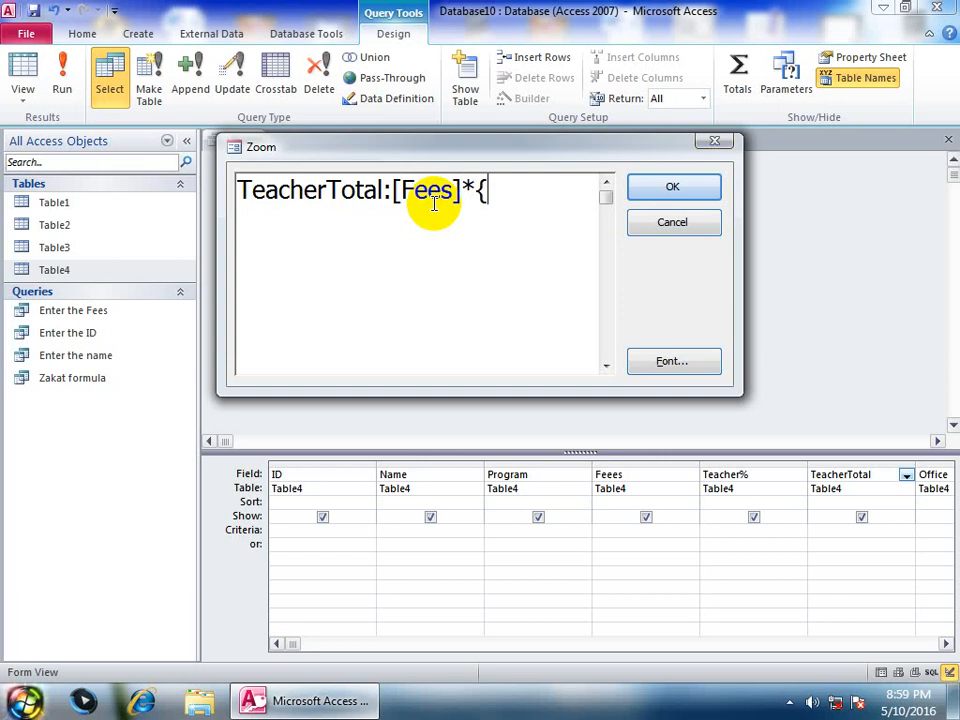
key("BackSpace")
type("[Teacher")
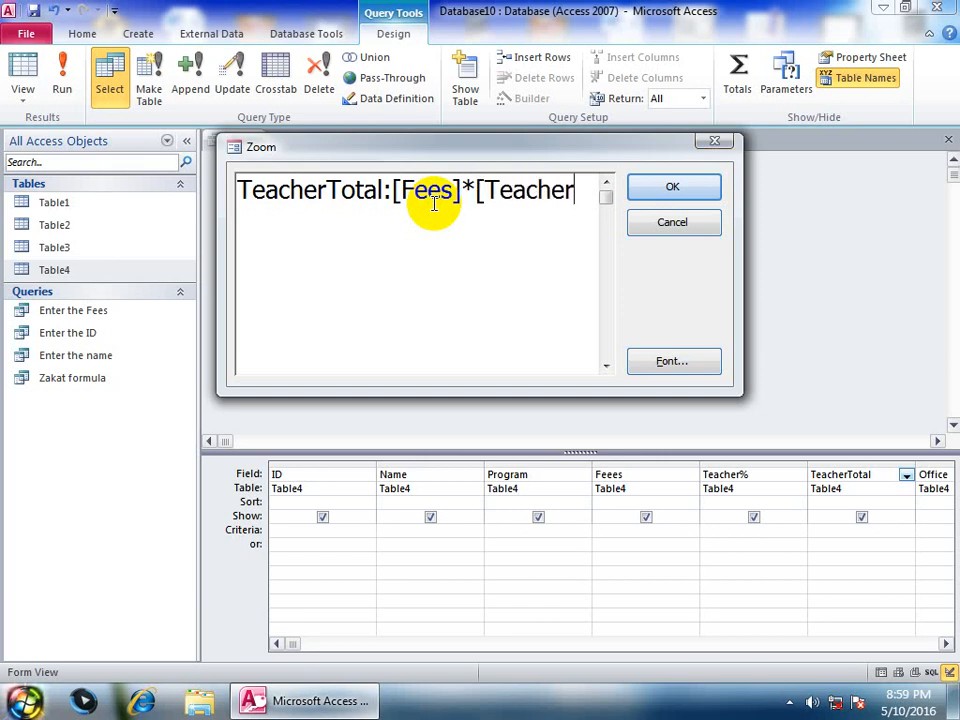
type("%]/100")
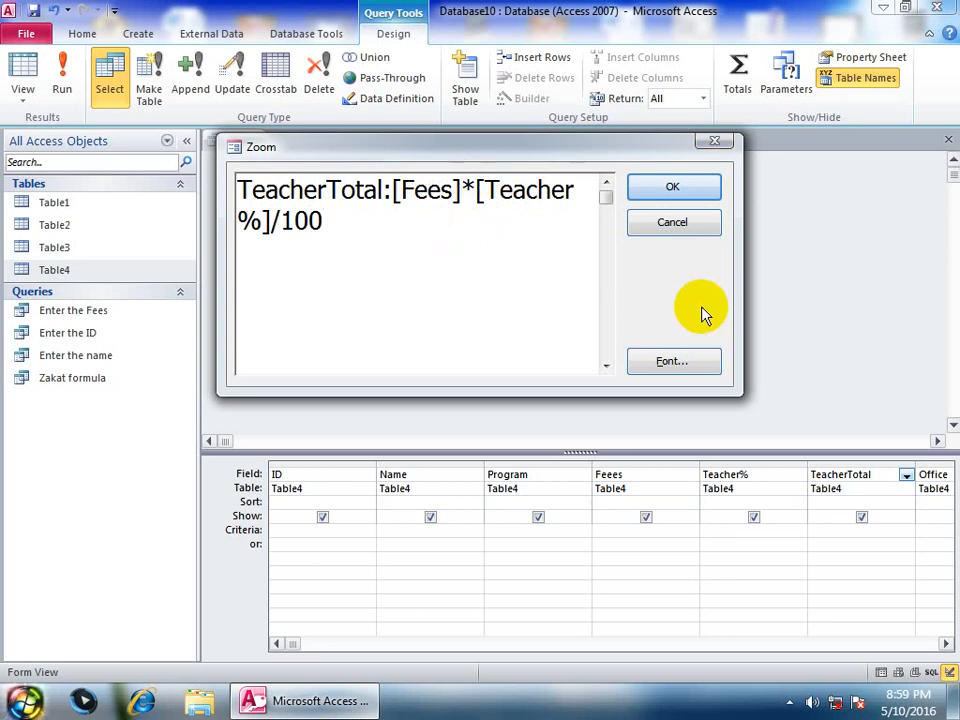
left_click(671, 186)
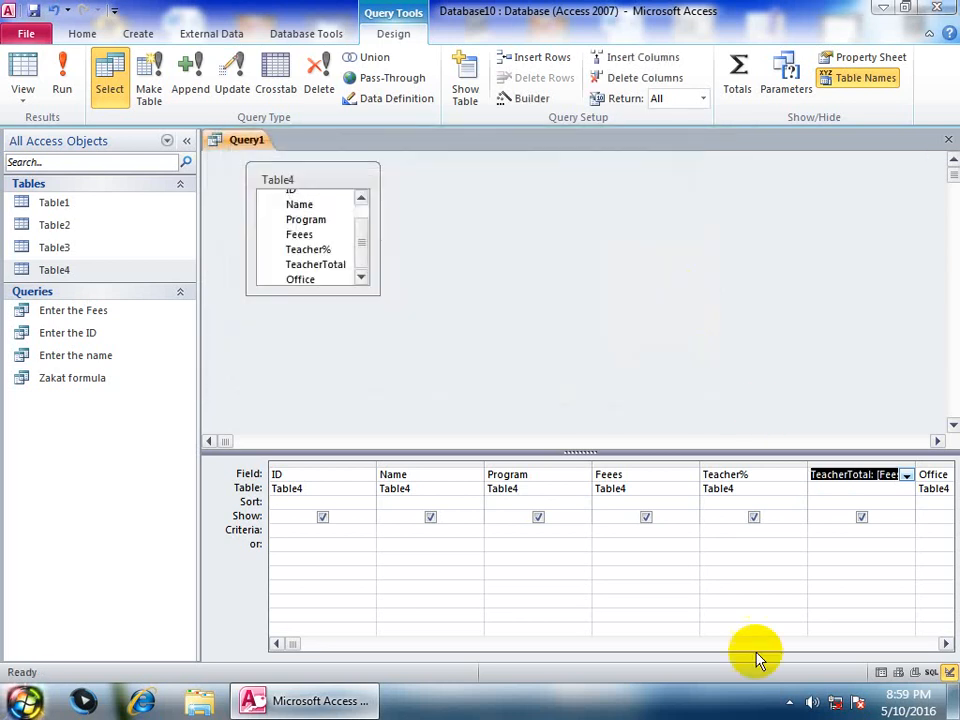
Turn the Office column of the query into the calculated field Office:[Fees]-[TeacherTotal]
left_click(945, 643)
left_click(945, 643)
right_click(753, 476)
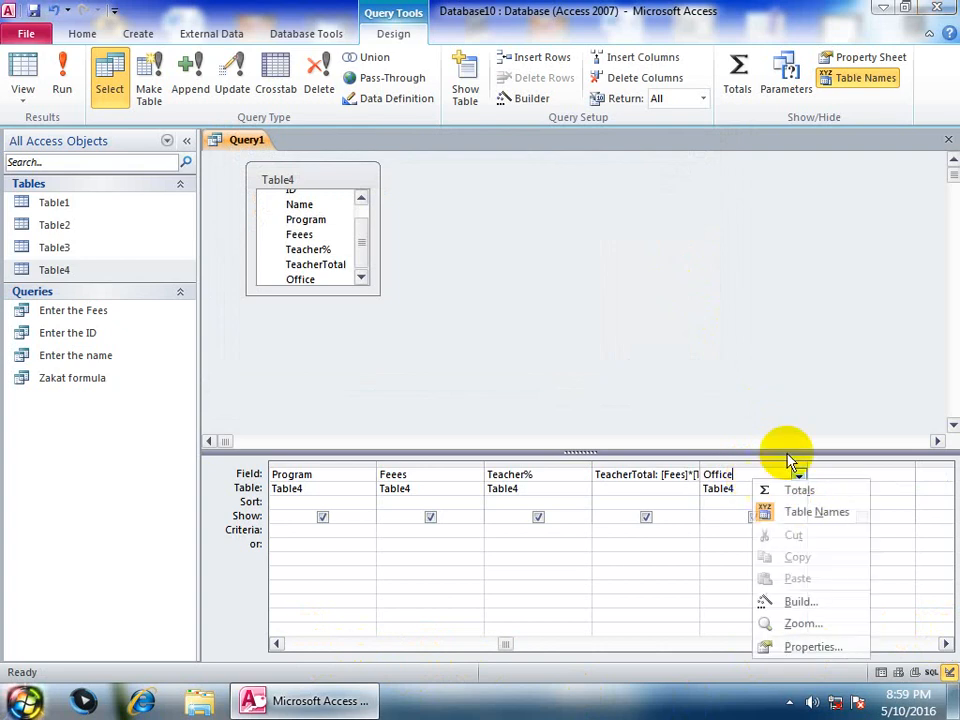
left_click(816, 624)
left_click(358, 221)
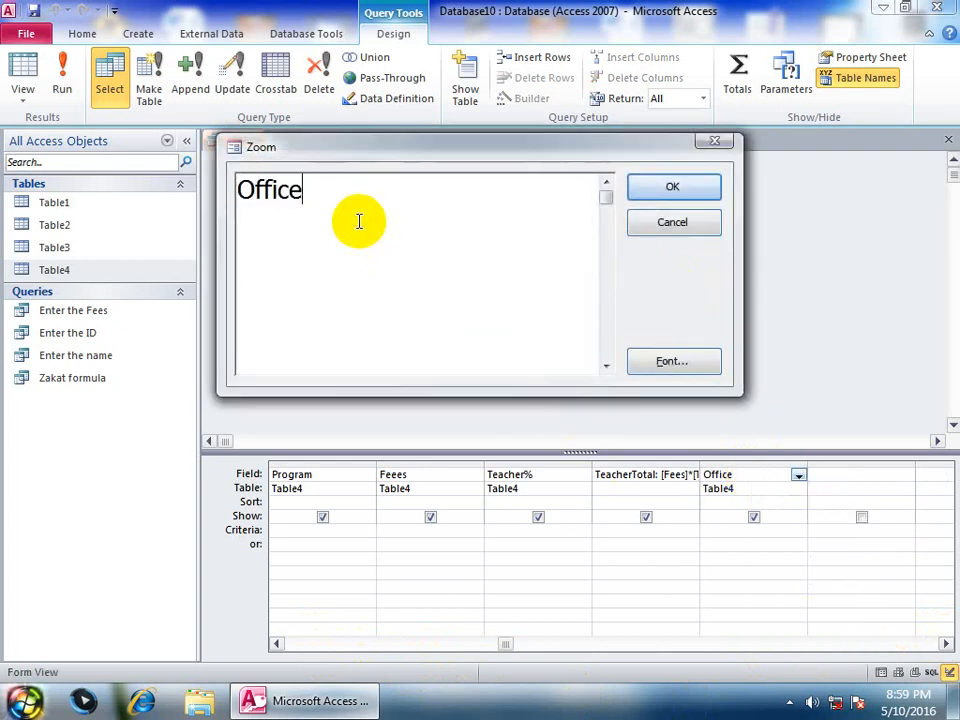
type(":")
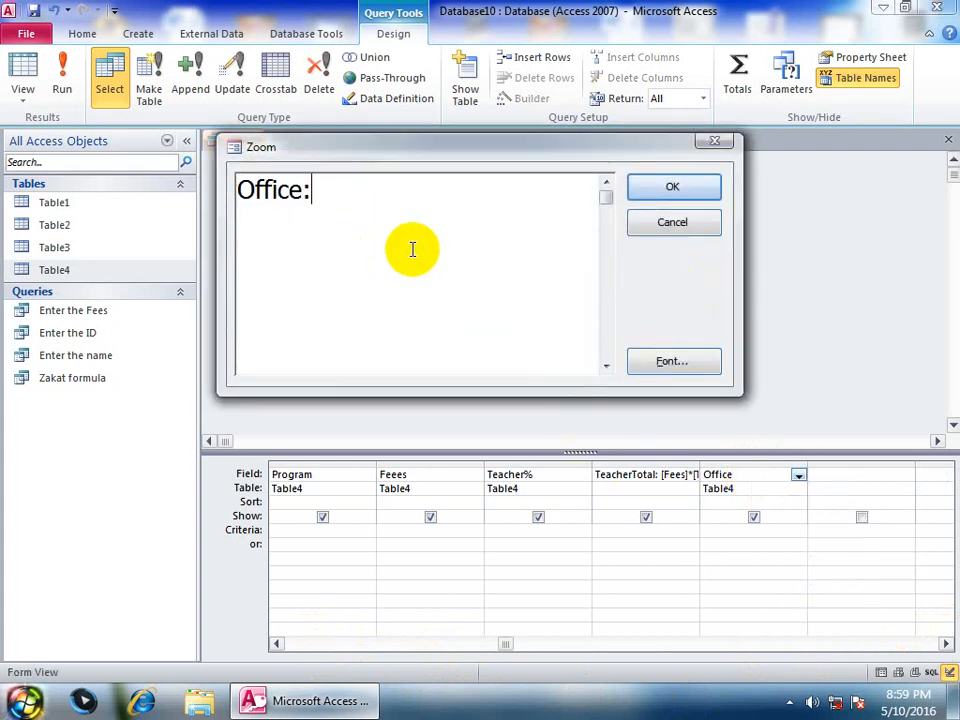
type("[Fees]-")
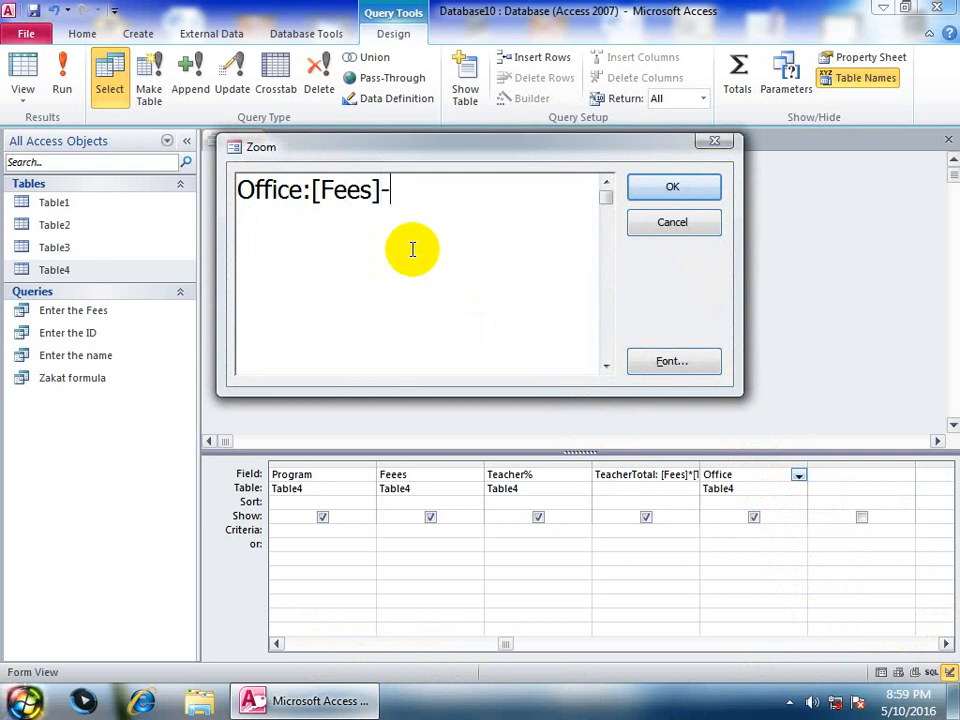
type("[TeacherTotal")
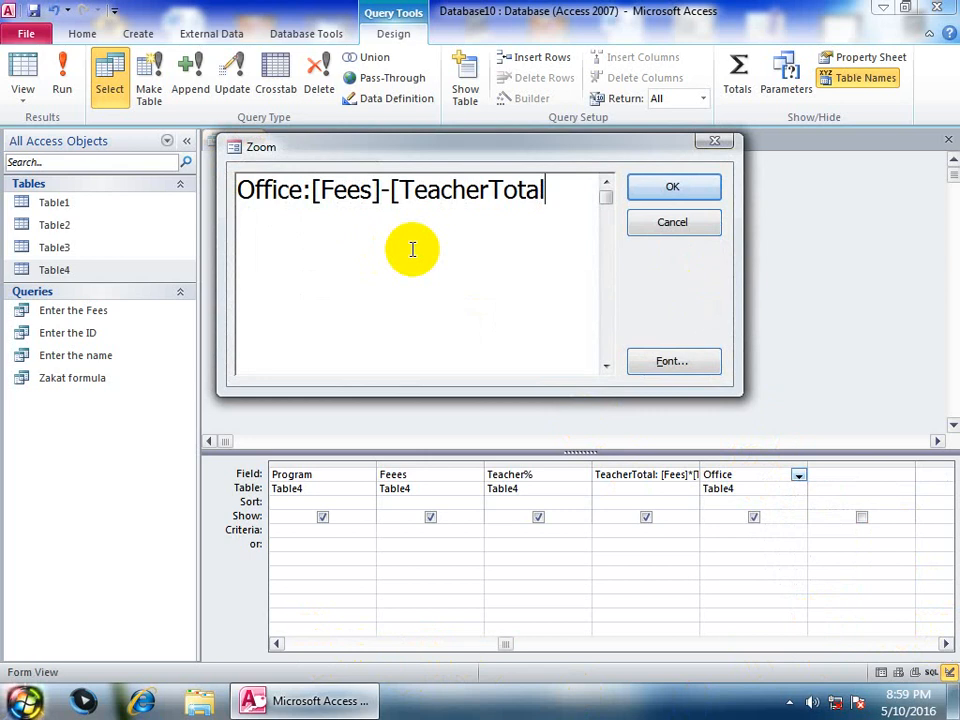
type("]")
left_click(674, 188)
Close the query, saving it as Query1, and run it with the Fees parameter left blank
left_click(948, 139)
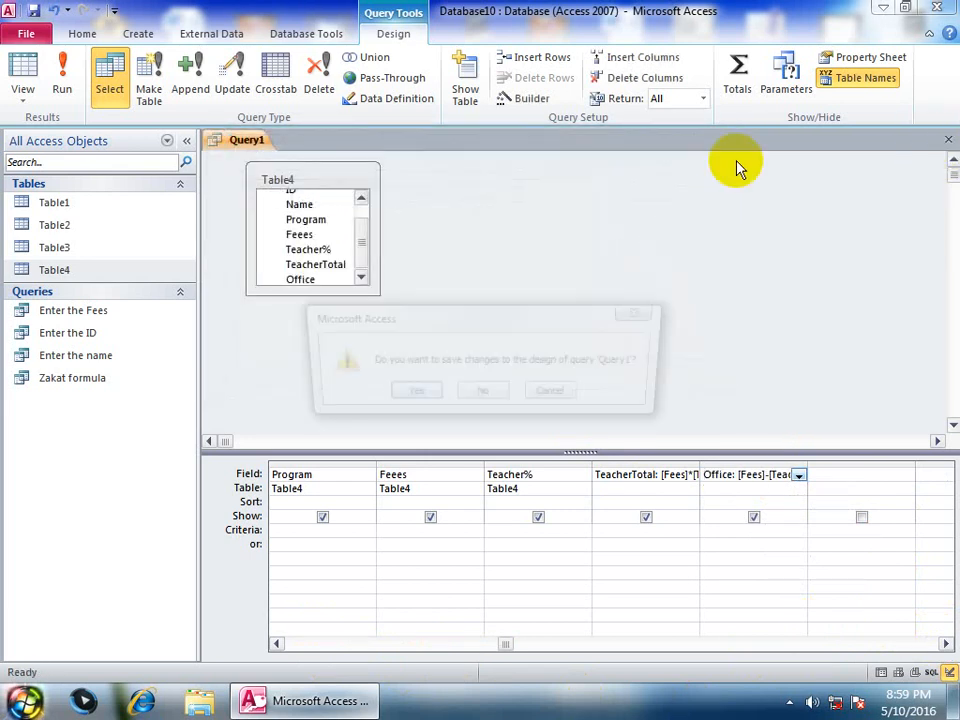
left_click(406, 397)
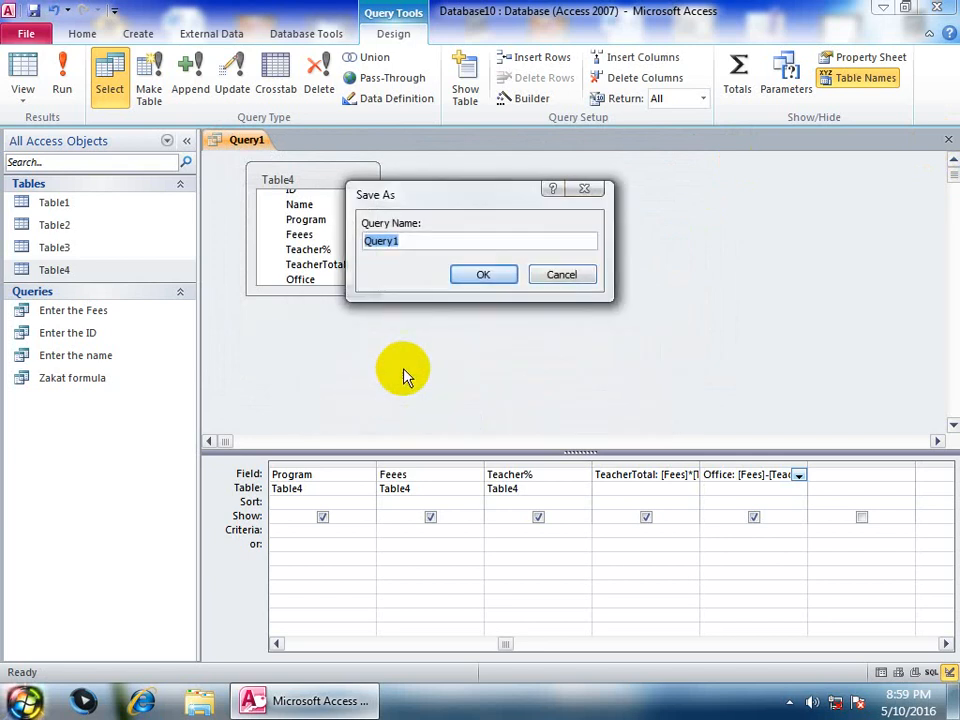
left_click(468, 268)
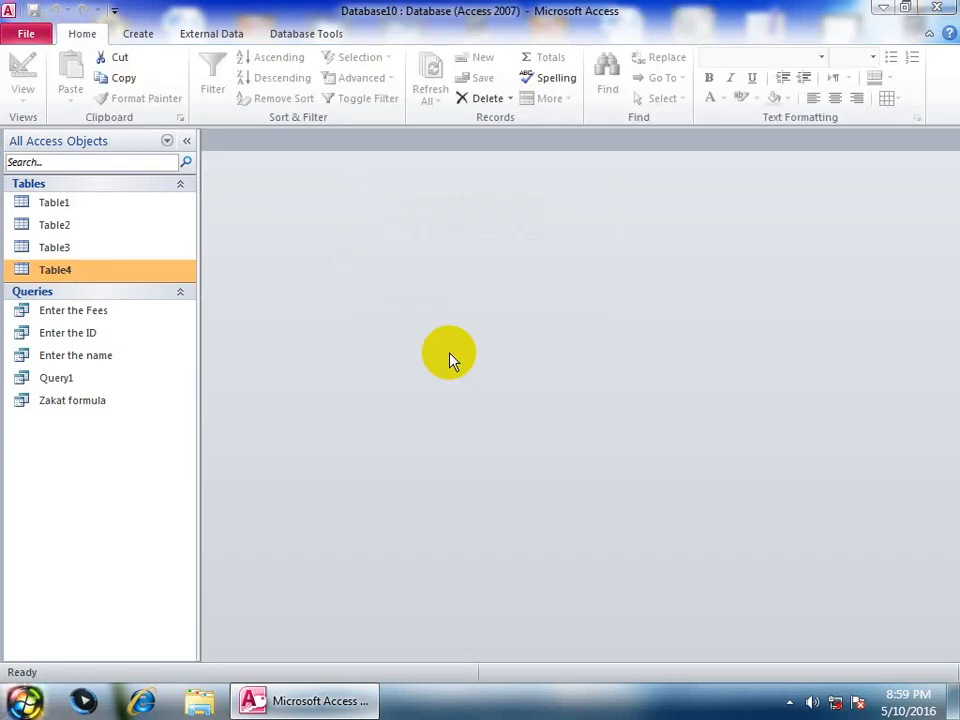
double_click(57, 378)
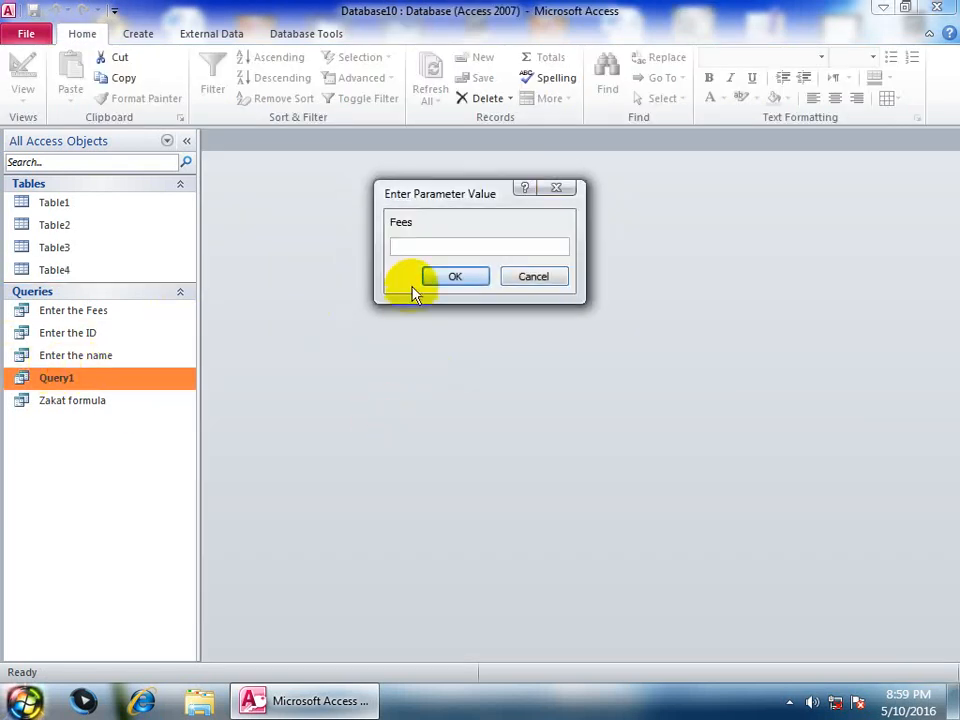
left_click(540, 282)
double_click(72, 378)
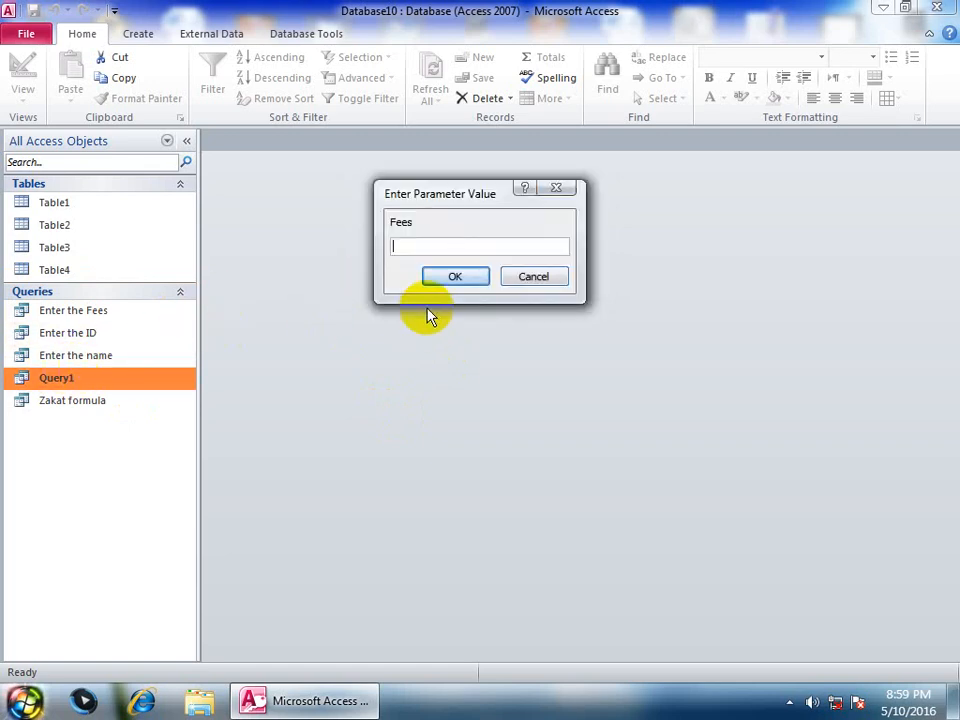
left_click(455, 276)
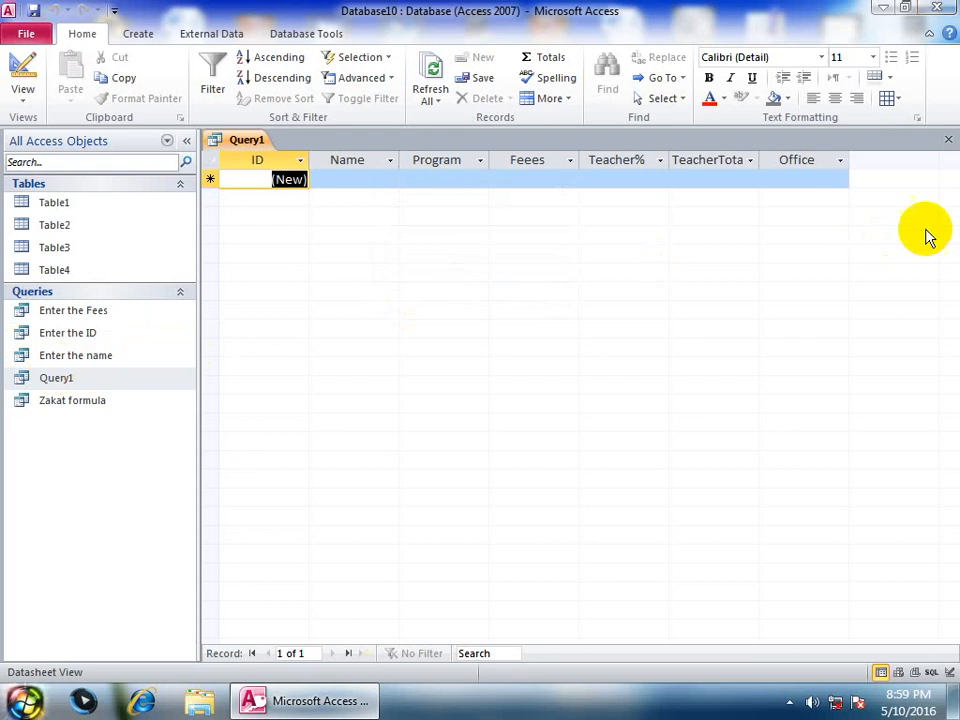
Add a record with the student's name, Program word, Feees 1000 and Teacher% 40 in the Query1 datasheet, and close it
left_click(375, 179)
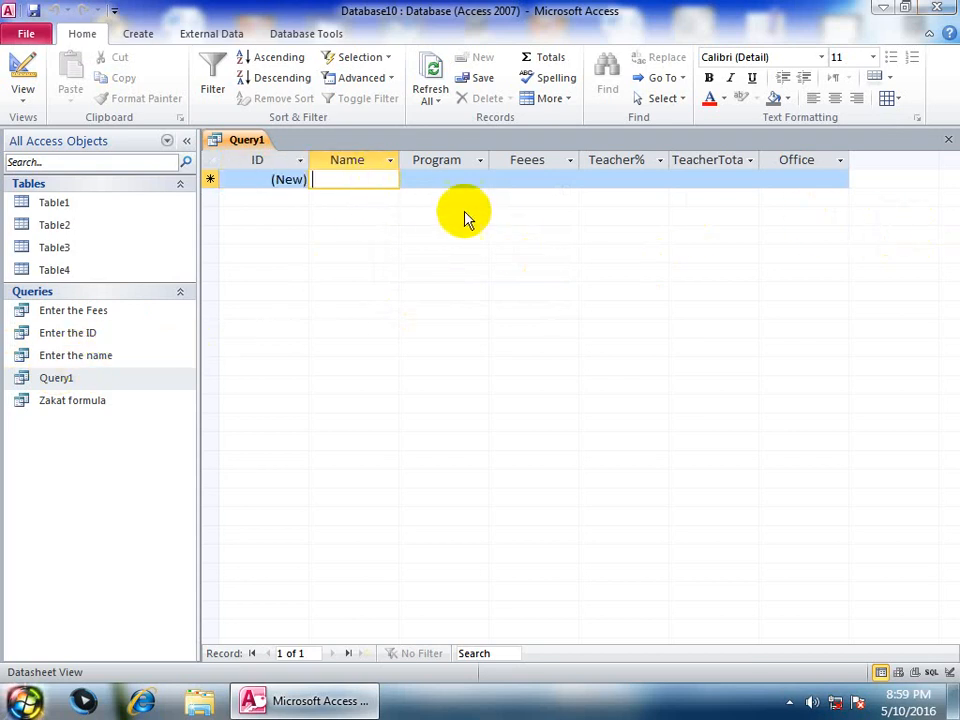
type("asad")
key("Tab")
type("word")
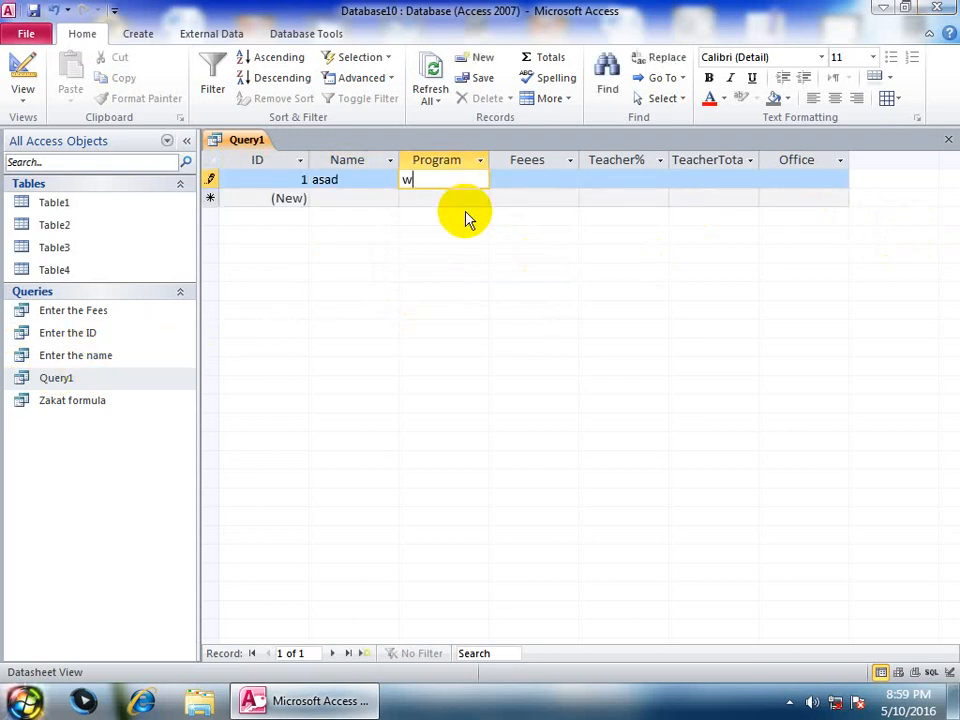
type("1000")
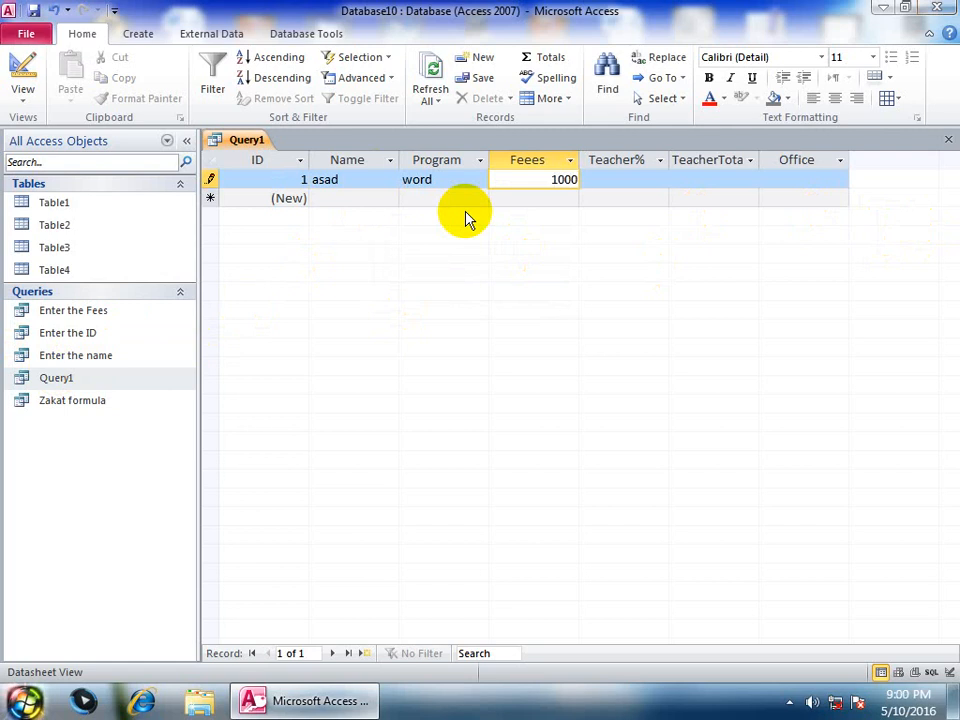
key("Down")
key("Up")
key("Tab")
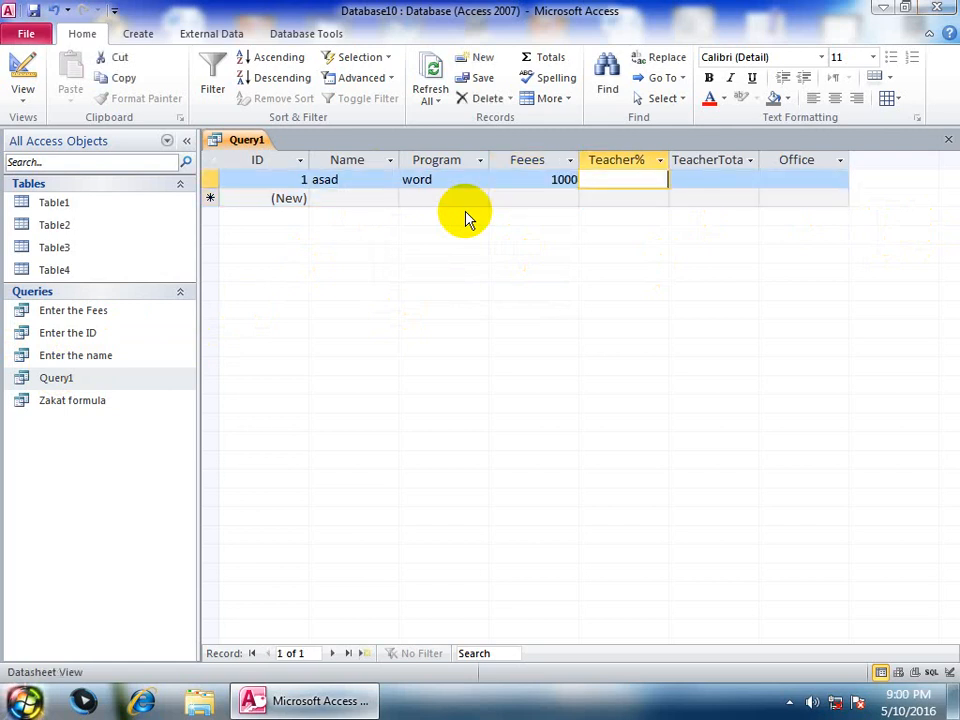
type("49")
key("BackSpace")
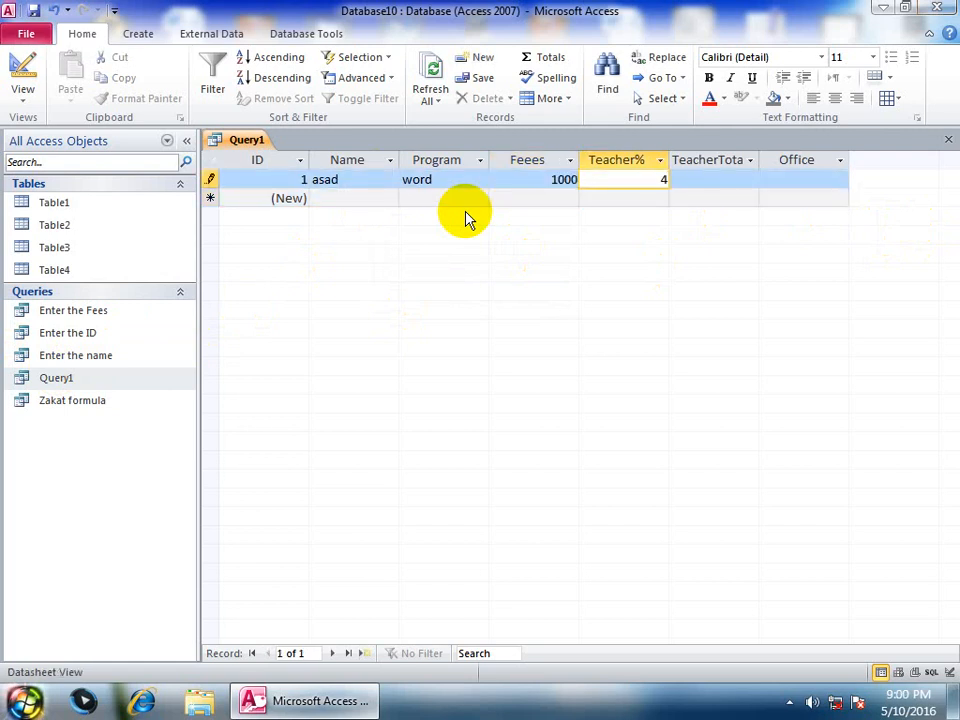
type("0")
key("Down")
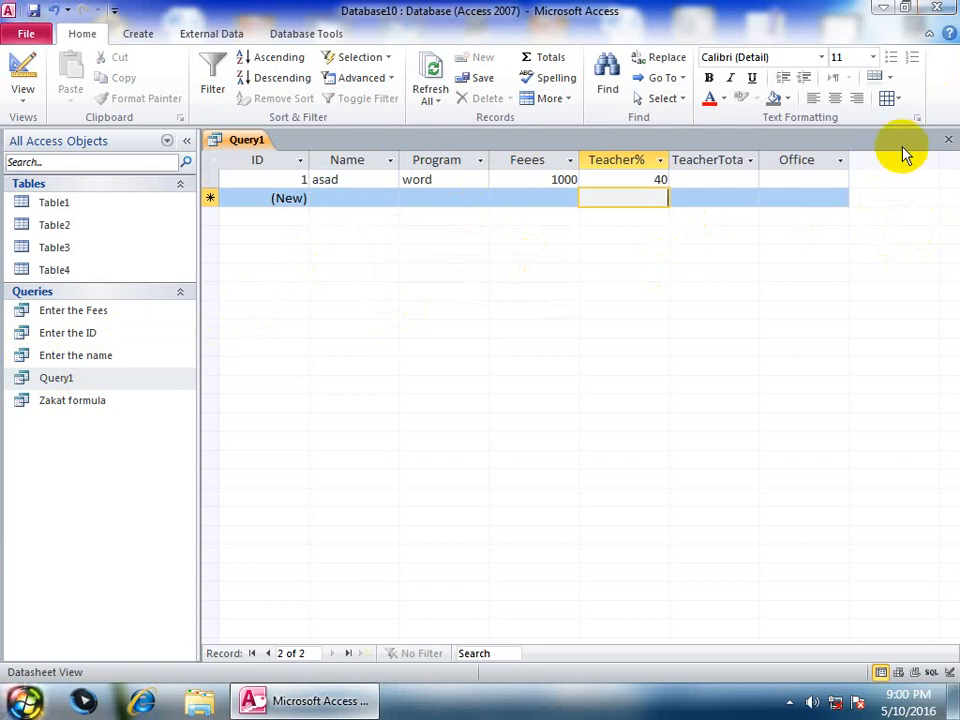
left_click(948, 139)
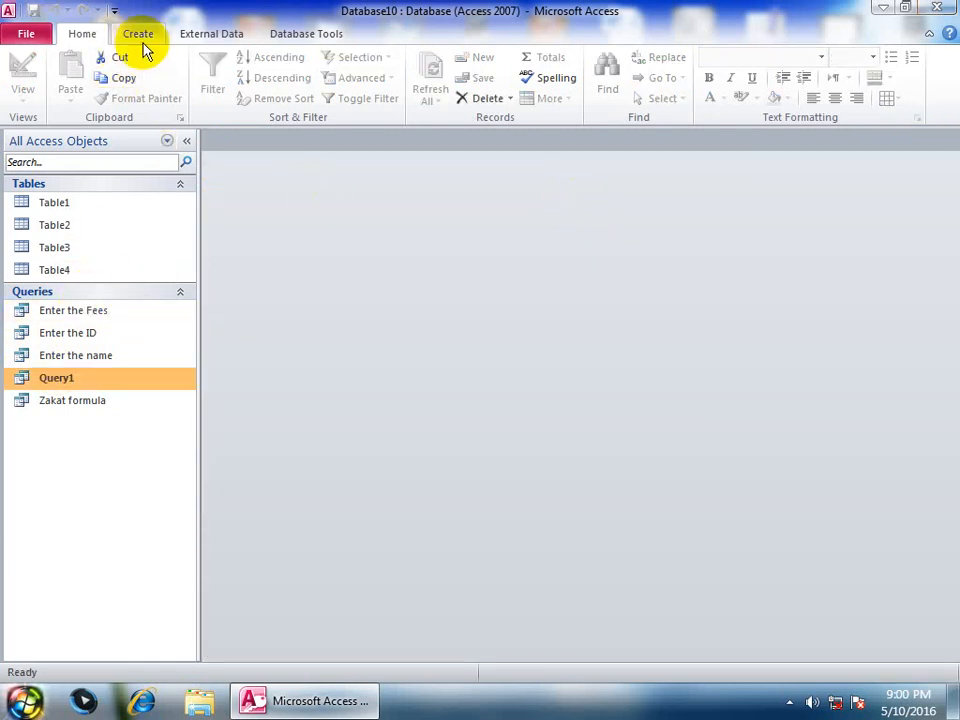
Check the stored record in Table4, and open Query1 again to check whether it still asks for Fees
left_click(140, 34)
left_click(50, 272)
double_click(50, 272)
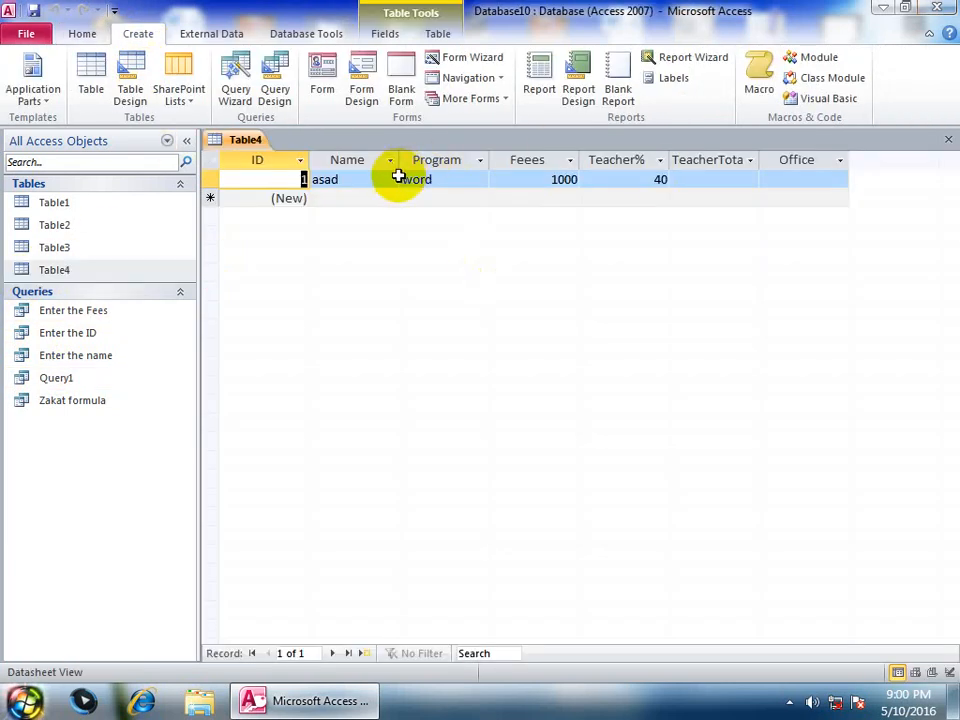
left_click(948, 141)
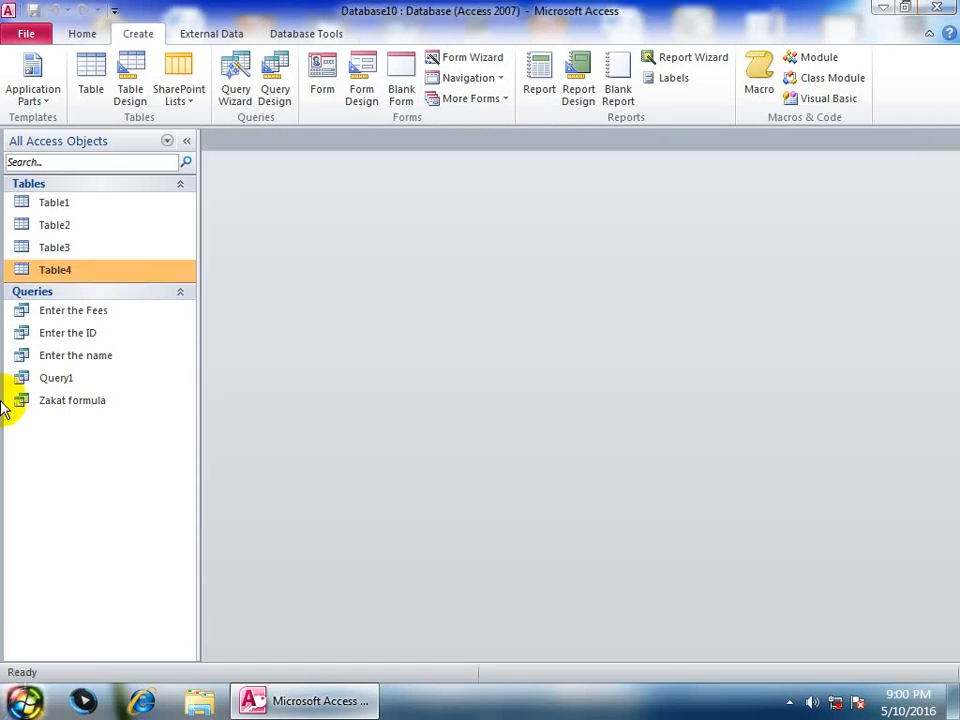
left_click(40, 355)
left_click(32, 382)
double_click(34, 386)
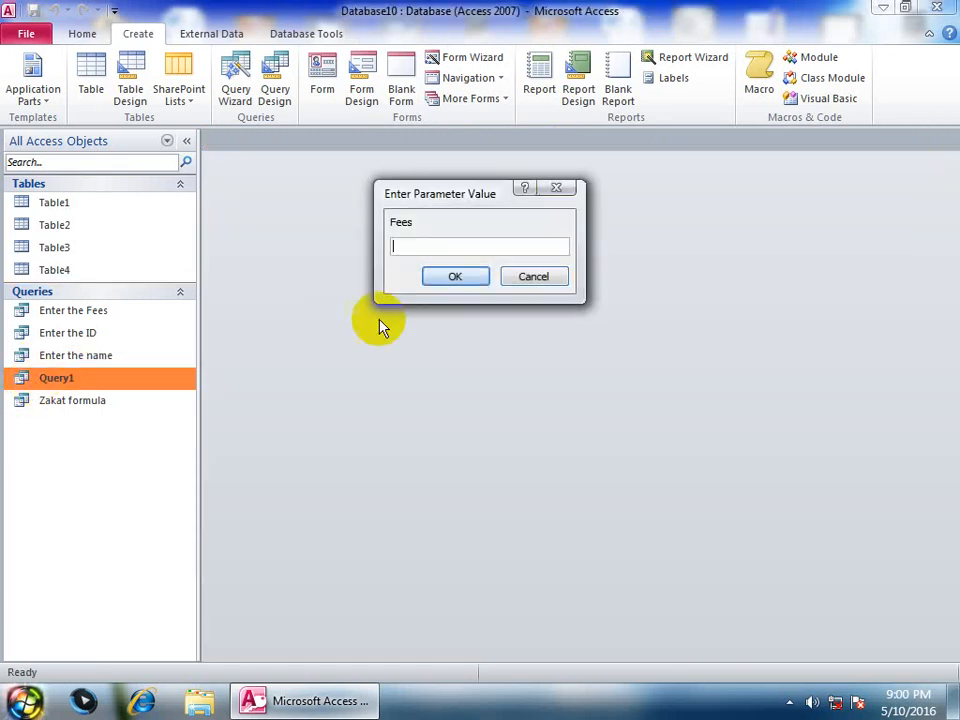
left_click(530, 277)
Delete Query1 from the database
right_click(46, 374)
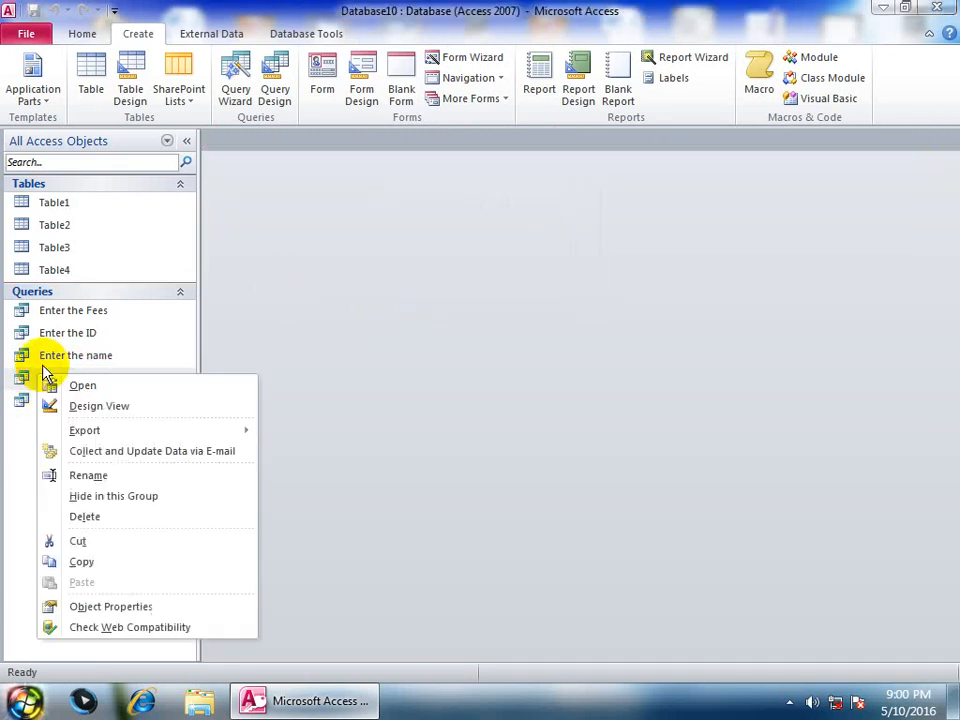
left_click(86, 513)
left_click(410, 400)
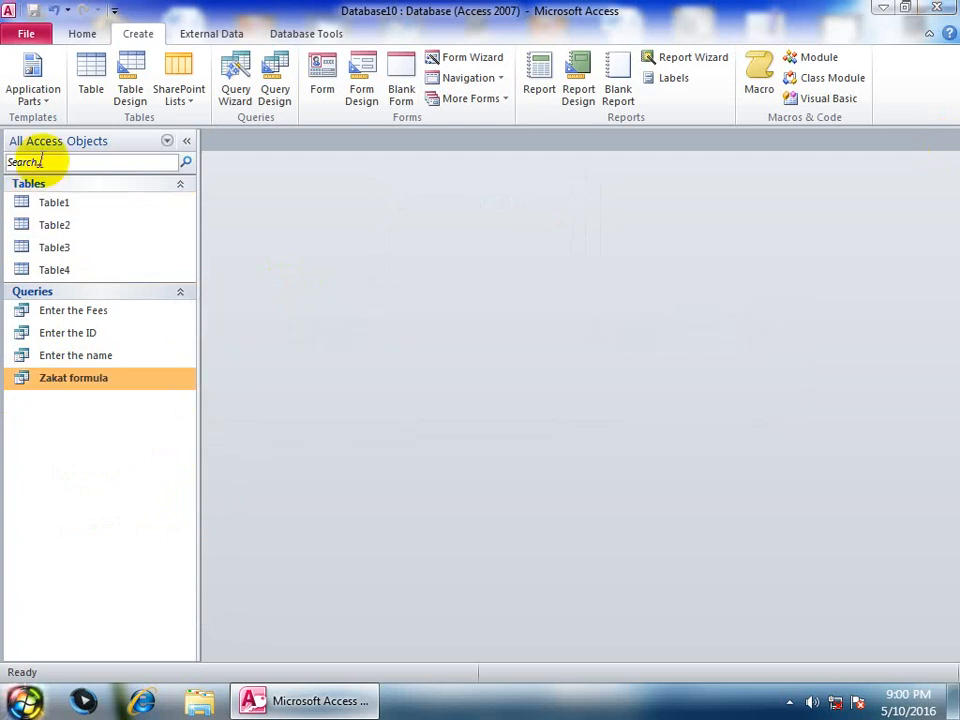
Start a new Design view query on Table4 and add all its fields, ID through Office, to the grid
left_click(48, 268)
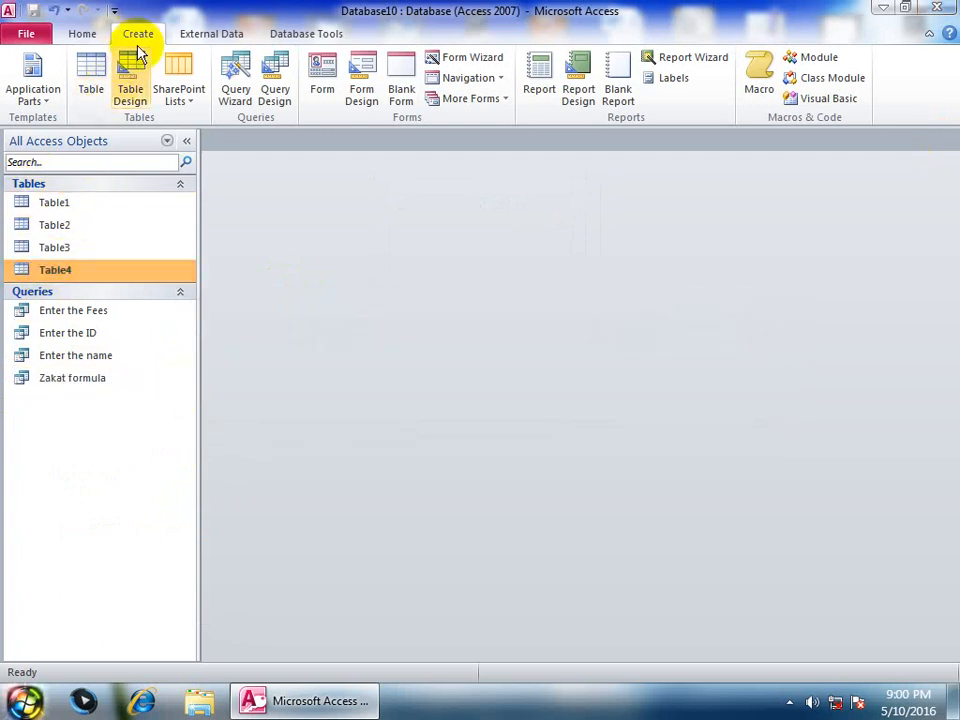
left_click(288, 90)
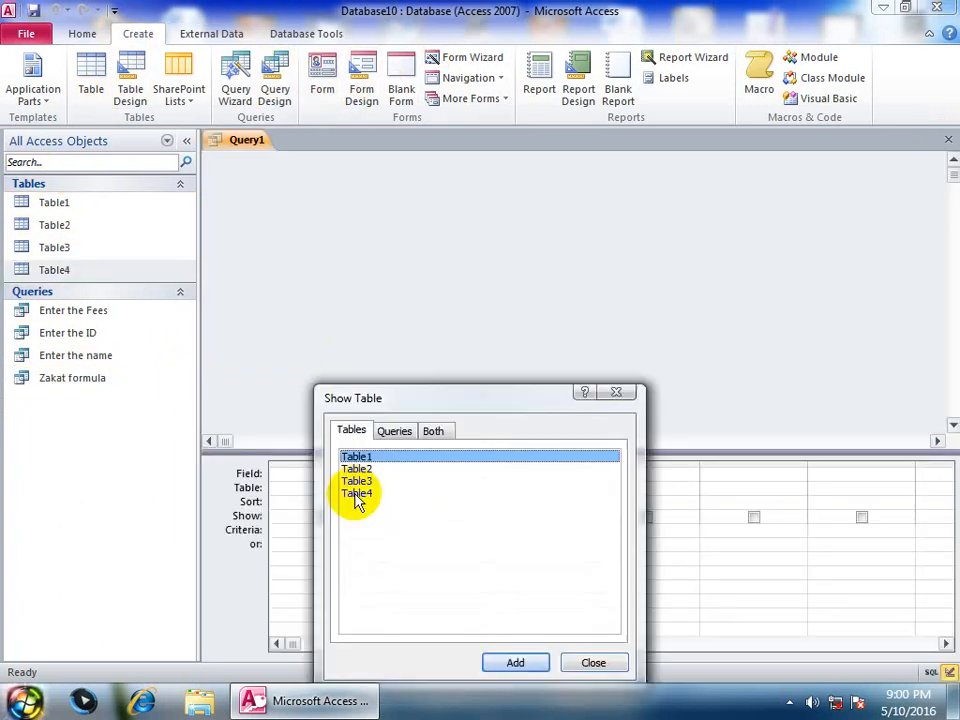
left_click(356, 493)
left_click(516, 663)
left_click(593, 662)
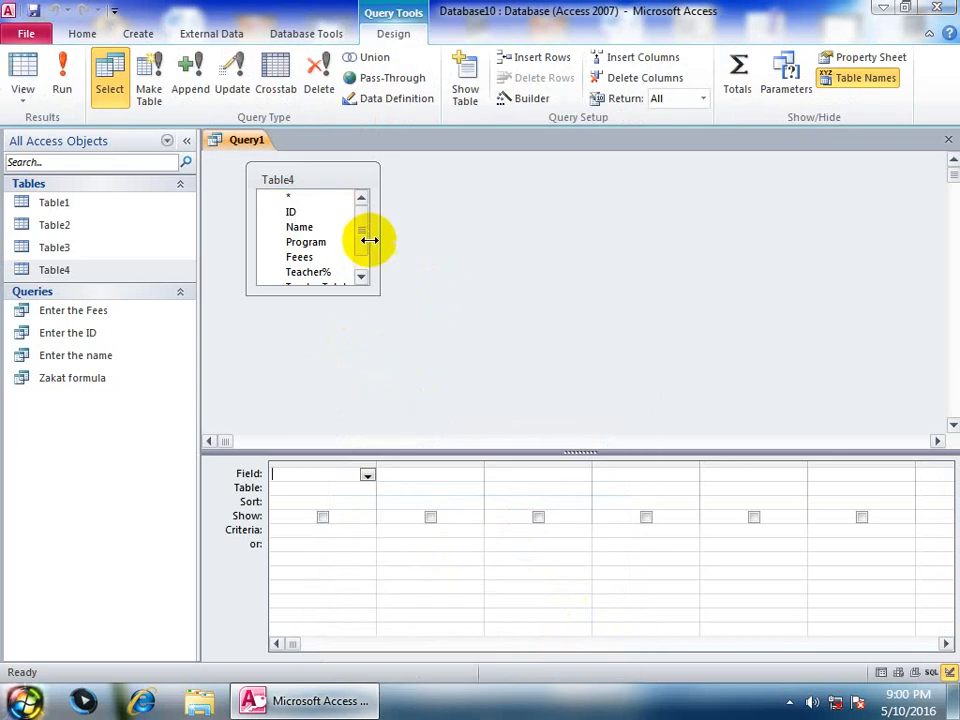
left_click(364, 262)
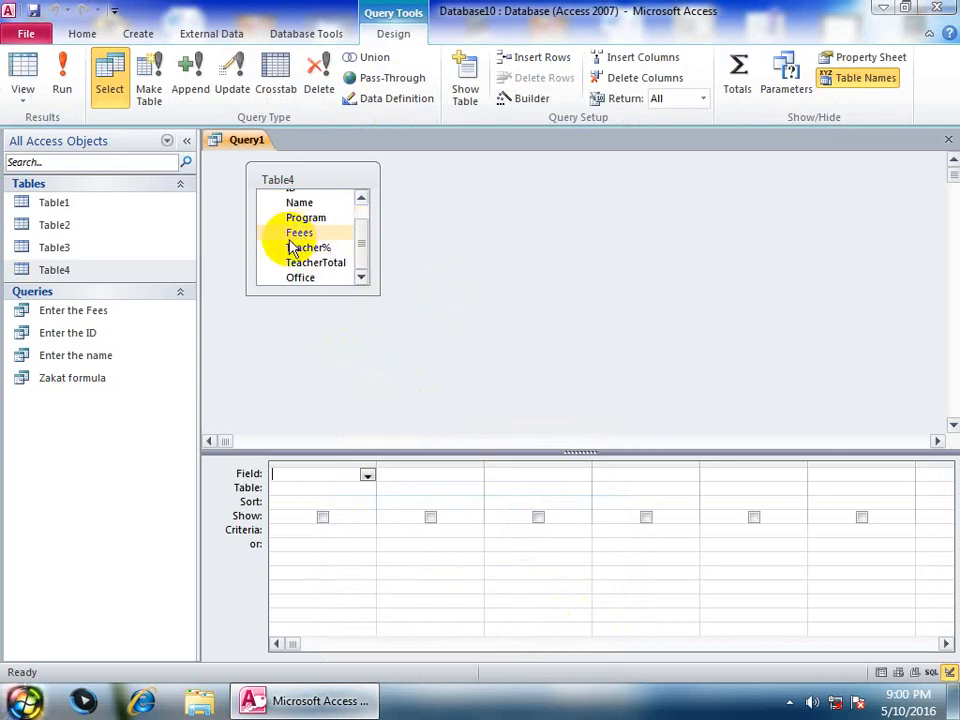
left_click(364, 221)
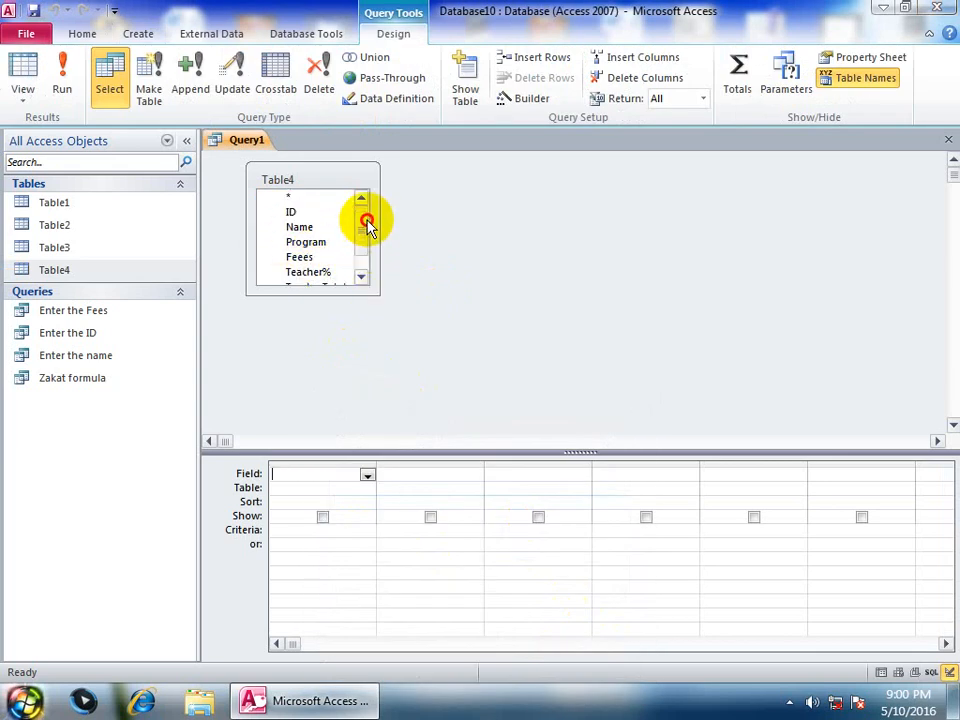
double_click(303, 180)
left_click_drag(298, 200, 369, 497)
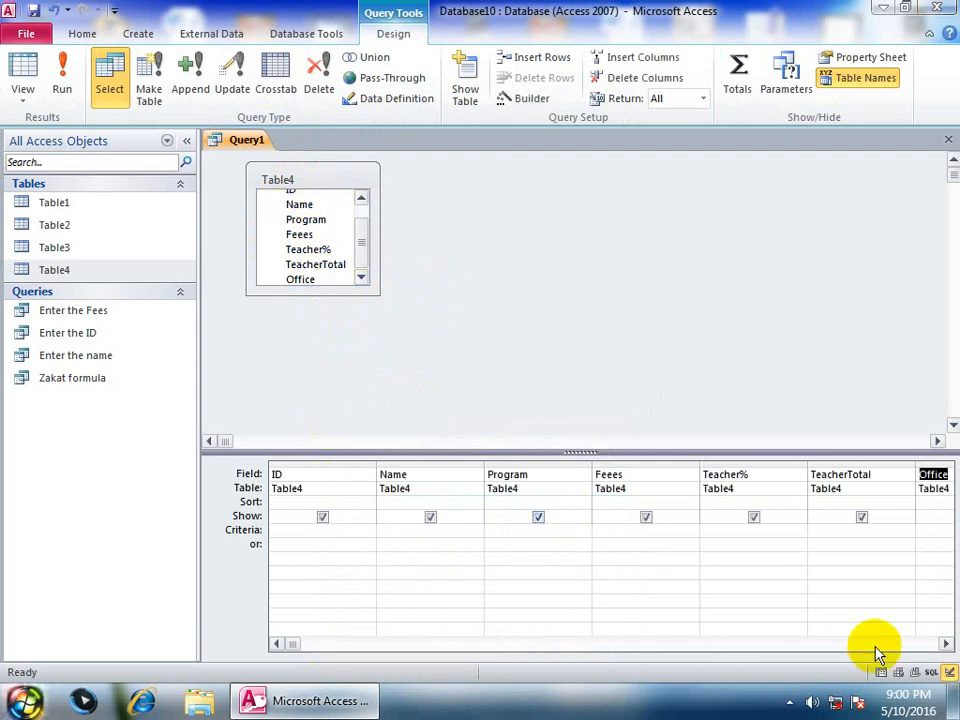
Turn the TeacherTotal field into the calculated expression TeacherTotal:[Feees]*[Teacher%]/100
left_click(946, 645)
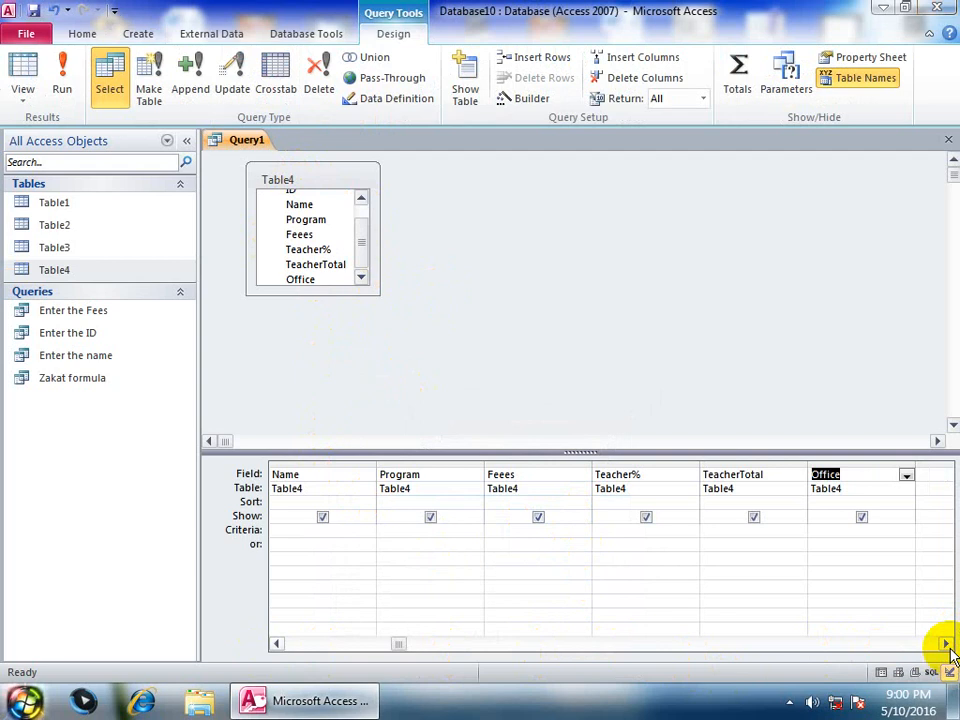
right_click(762, 476)
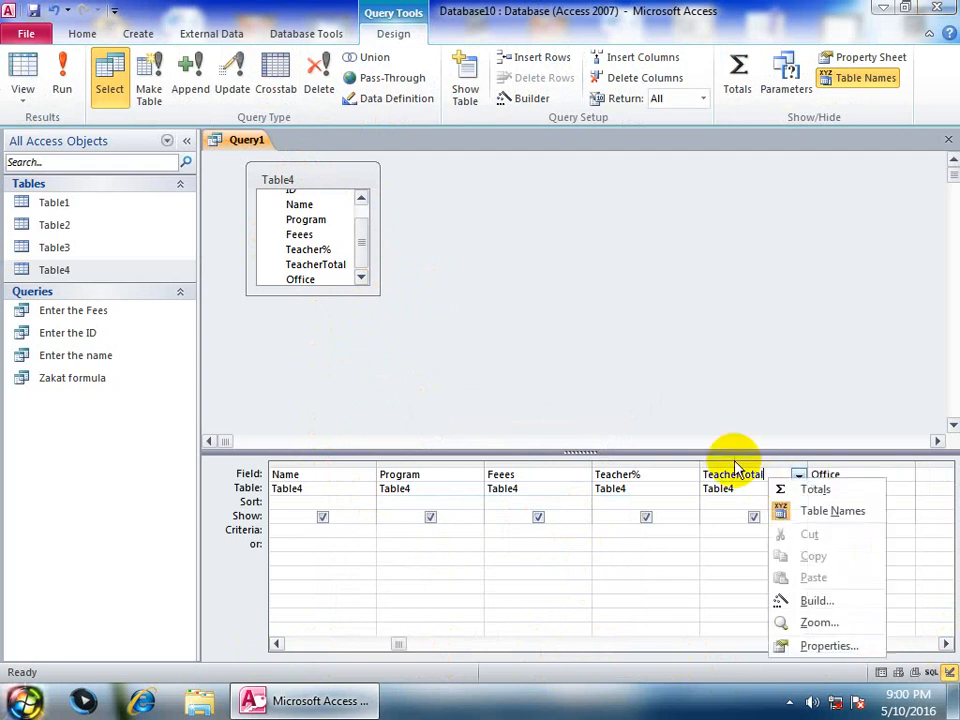
left_click(805, 624)
left_click(406, 216)
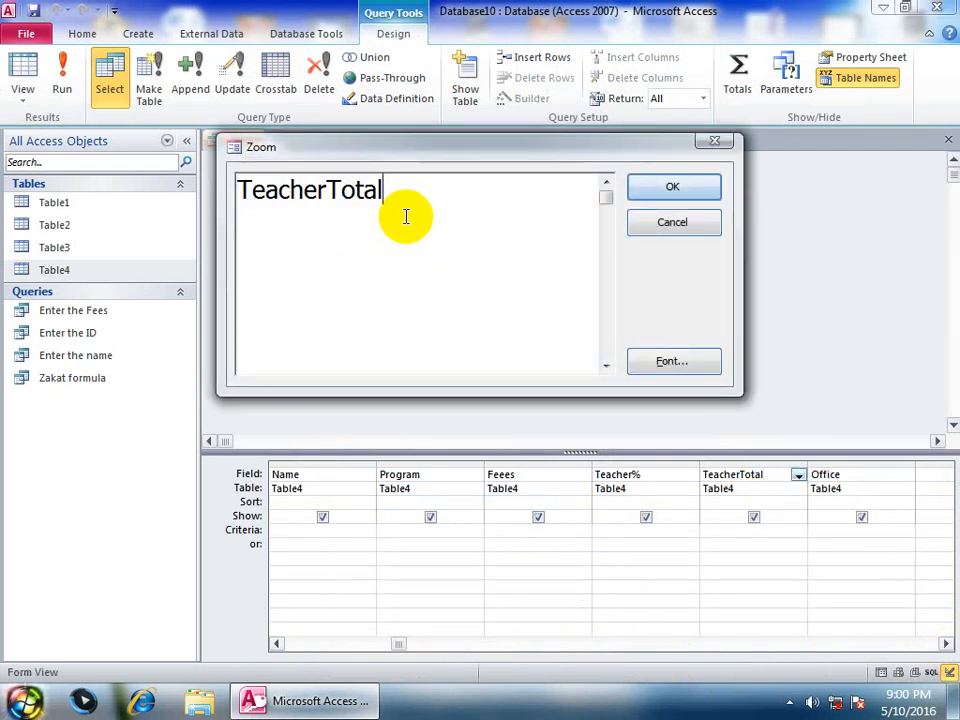
type(":[Feees")
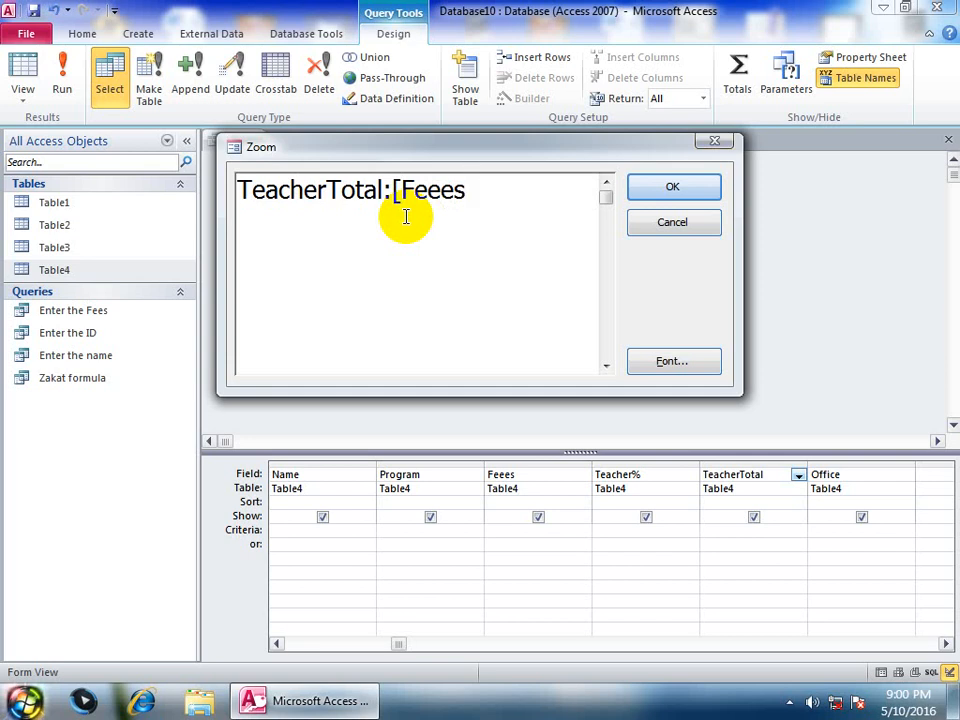
type("]*[Tecaher")
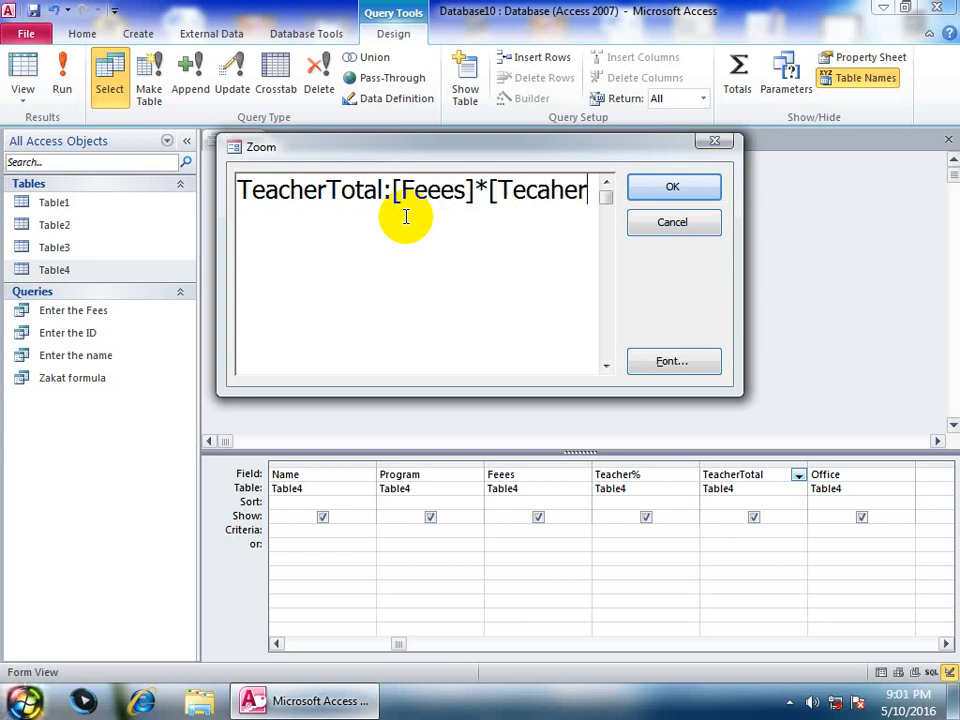
key("BackSpace")
key("BackSpace")
key("BackSpace")
key("BackSpace")
key("BackSpace")
type("acher%")
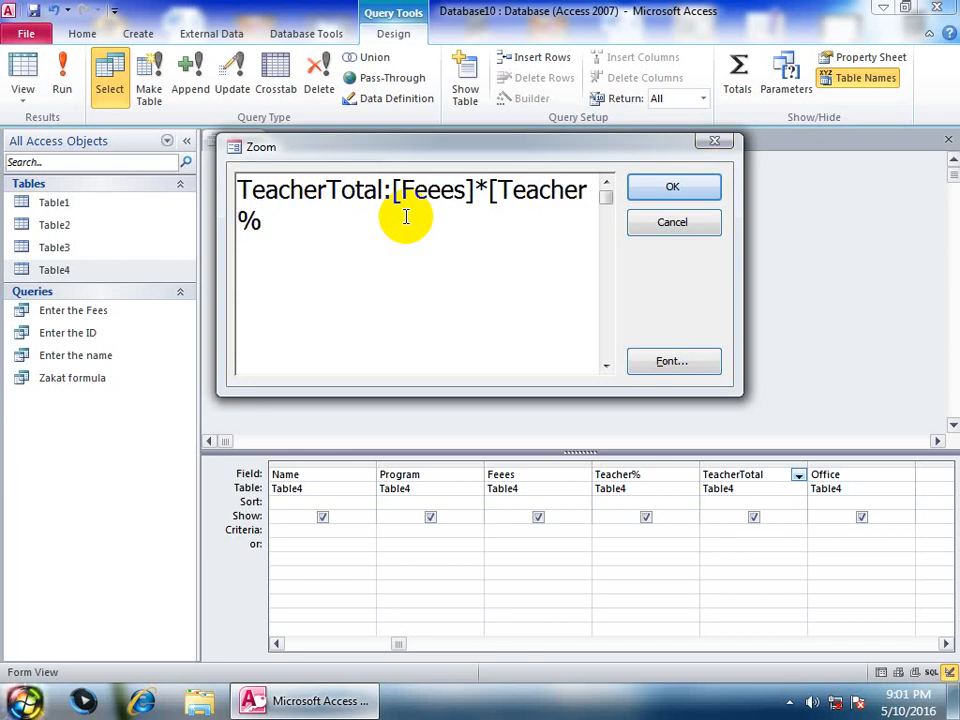
type("]/100")
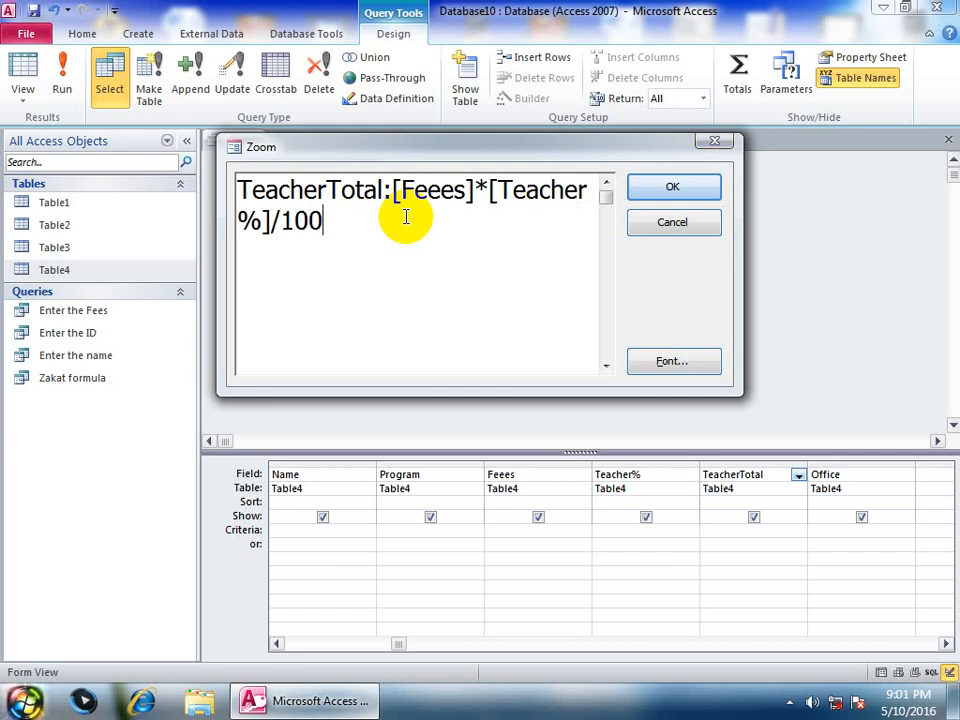
left_click(668, 188)
Turn the Office field into the calculated expression Office:[Feees]-[TeacherTotal]
left_click(830, 464)
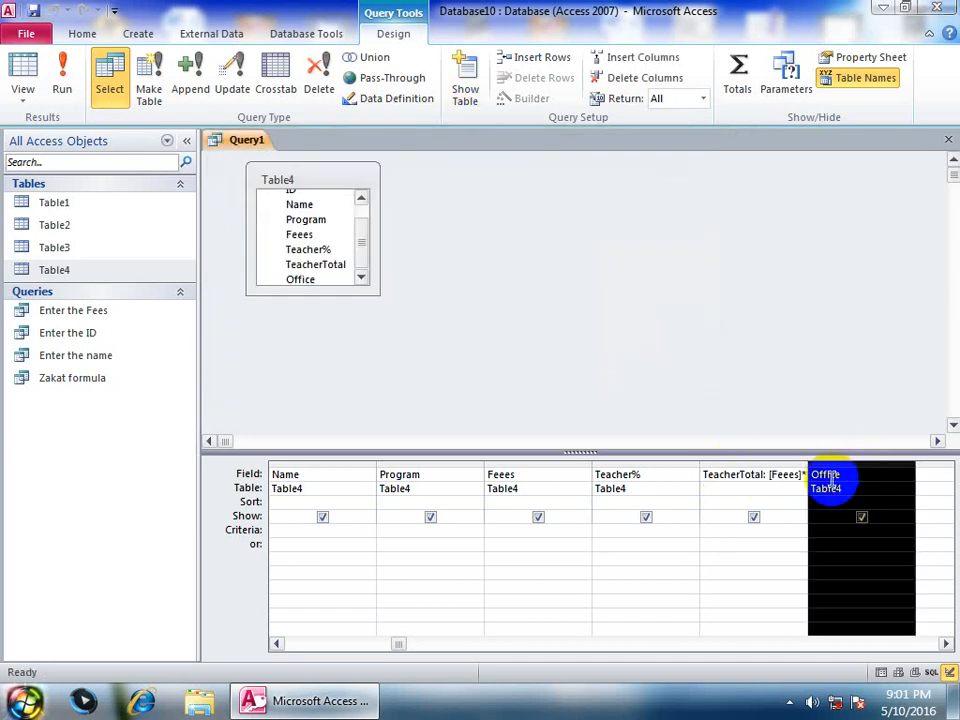
left_click(740, 488)
right_click(852, 472)
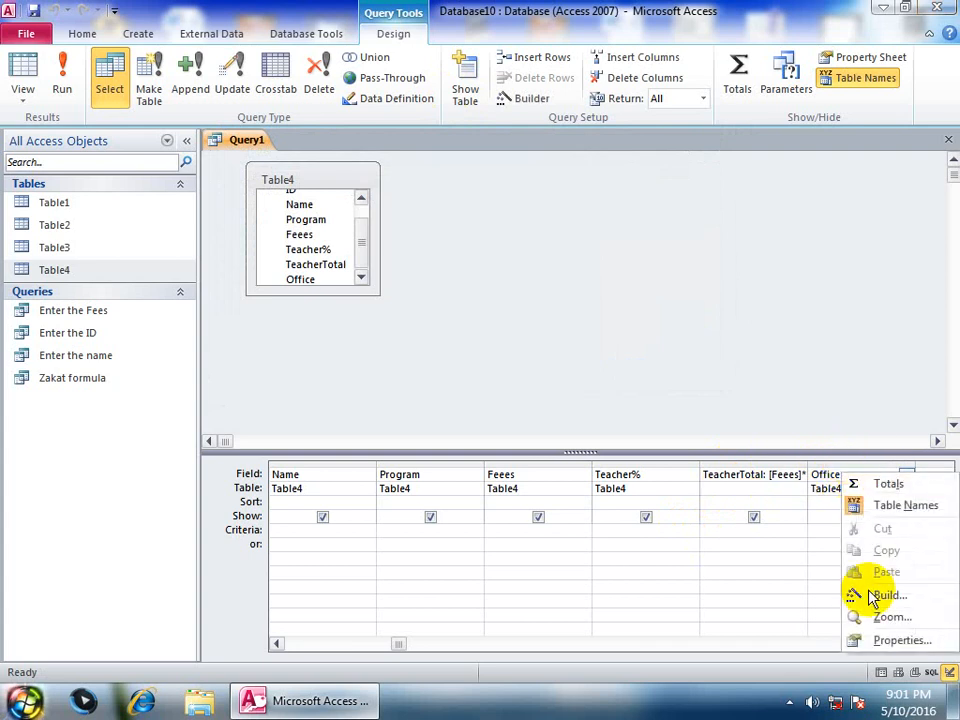
left_click(885, 617)
left_click(341, 204)
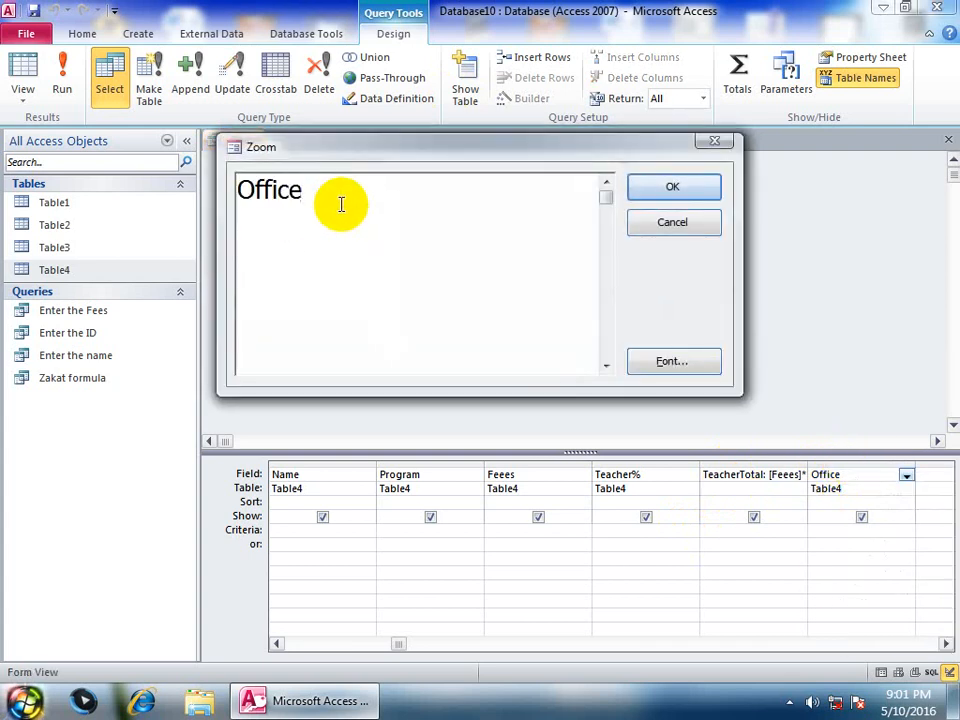
type(":")
type("[Feee")
type("s")
type("]")
type("-")
type("[")
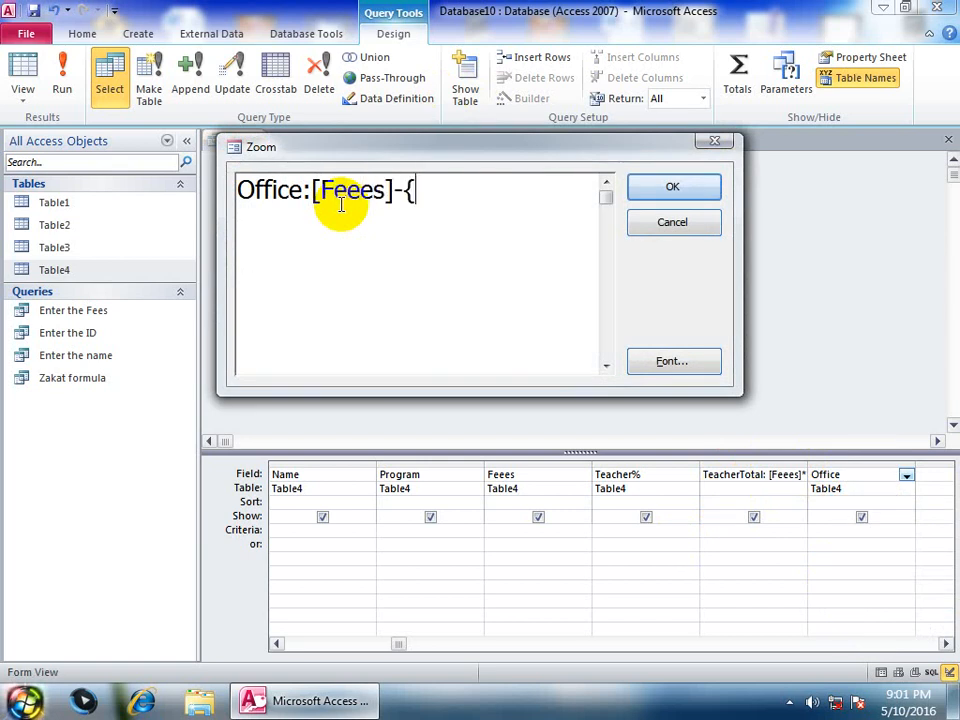
type("Tea")
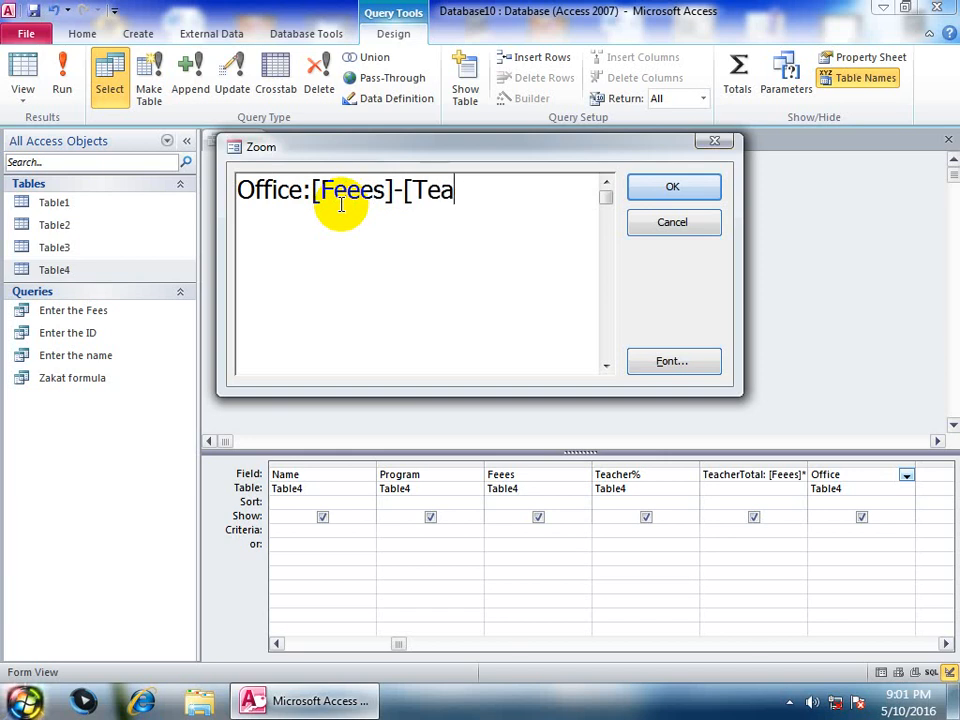
type("cherTotal")
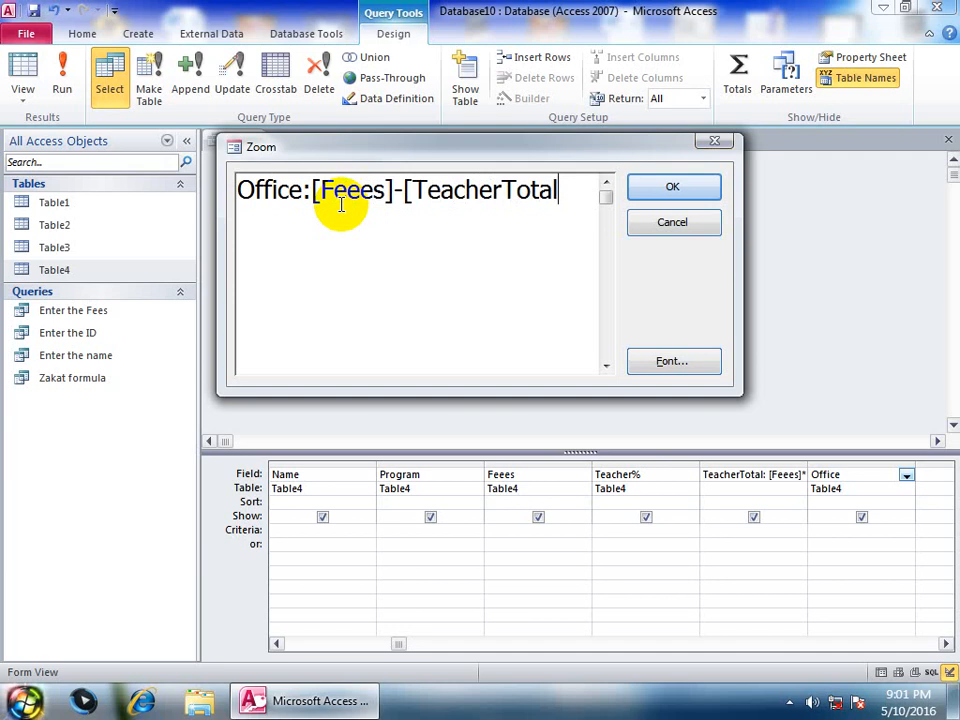
type("]")
left_click(669, 187)
Run the query and add a second record with the student's name, Program excel, Feees 5000 and Teacher% 50
left_click(61, 80)
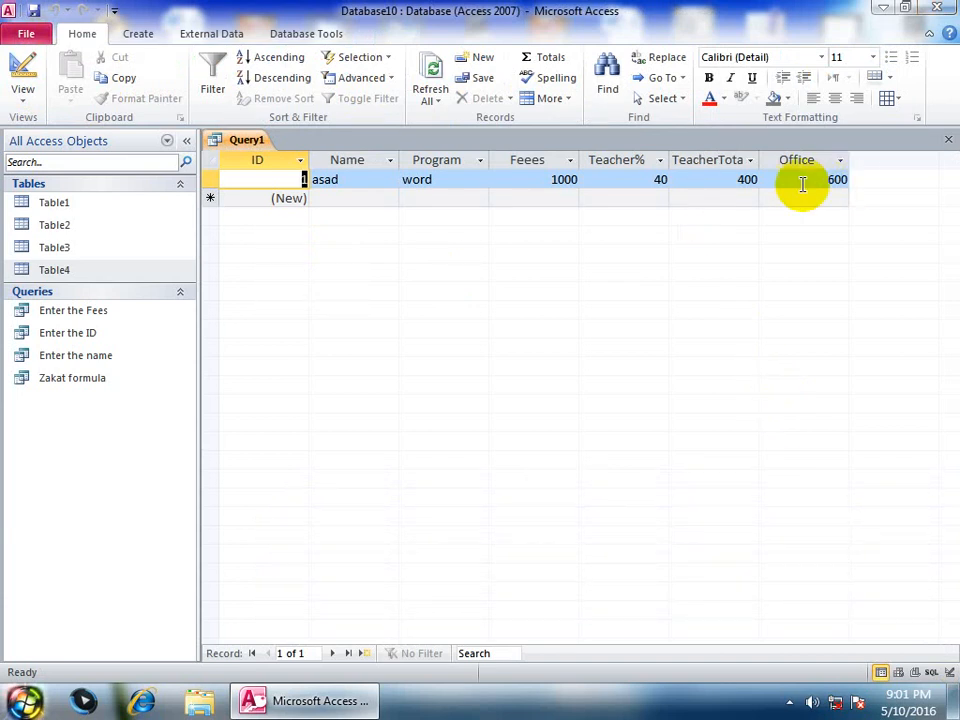
left_click(327, 196)
type("as")
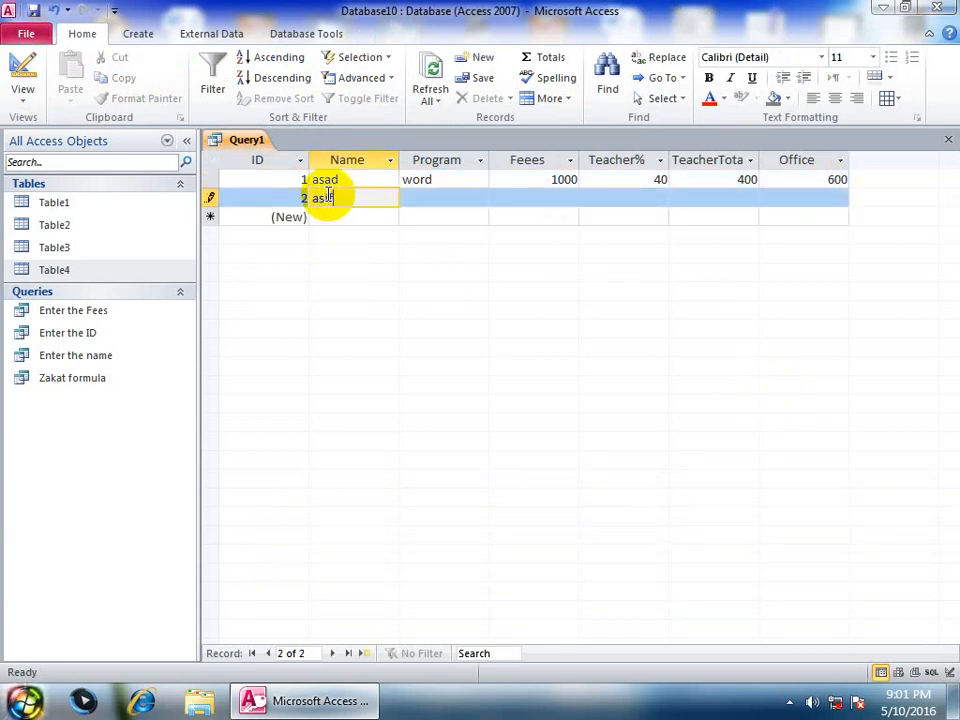
key("Tab")
type("excel")
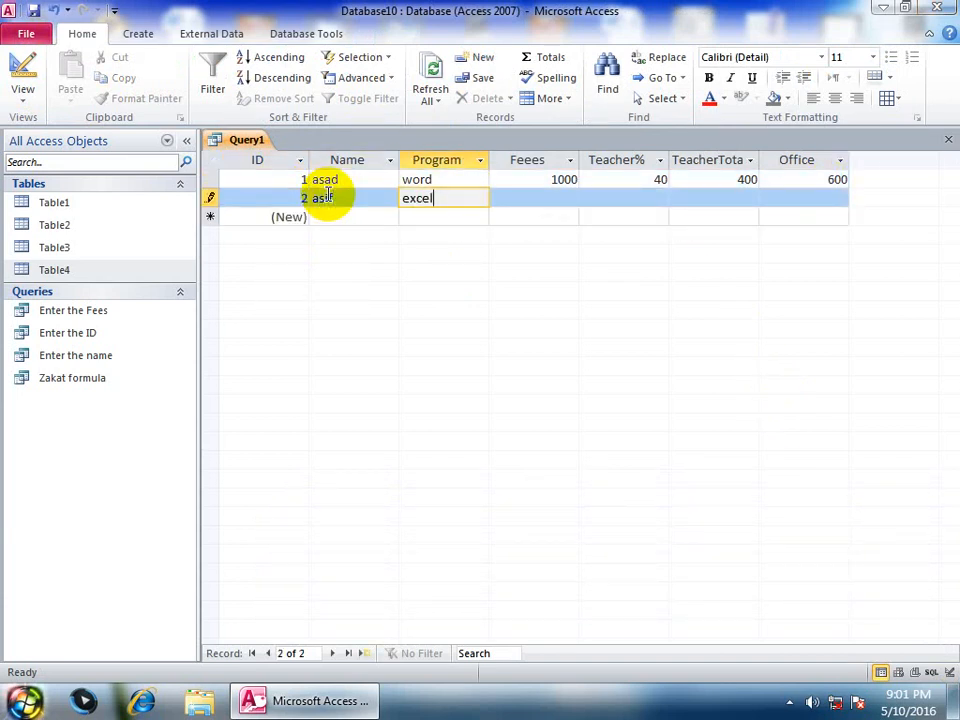
key("Tab")
type("5")
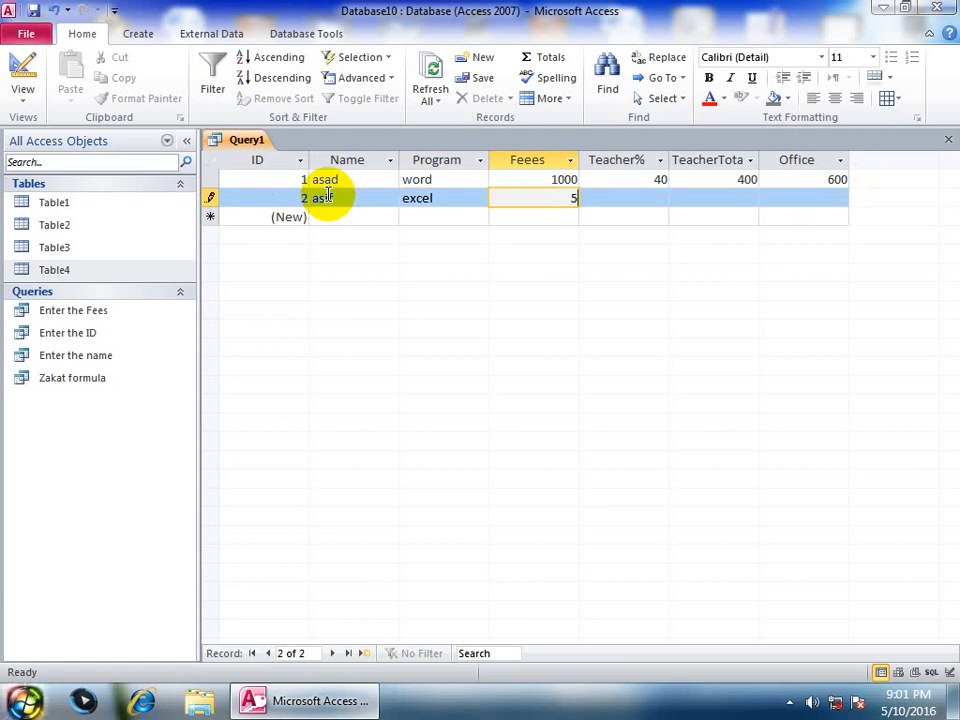
type("000")
key("Tab")
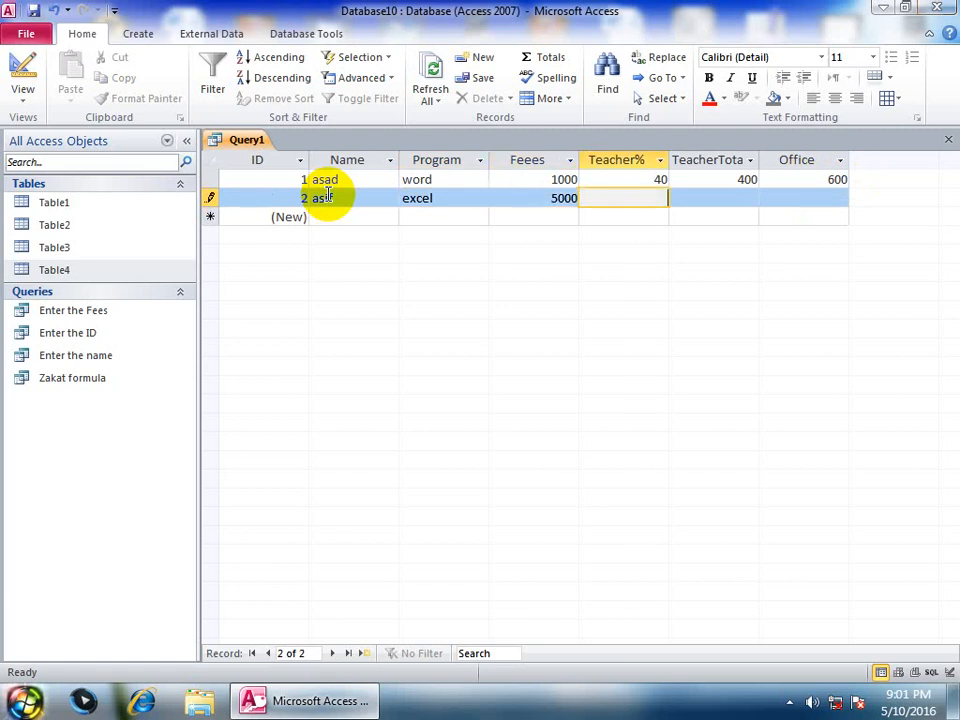
type("50")
key("Down")
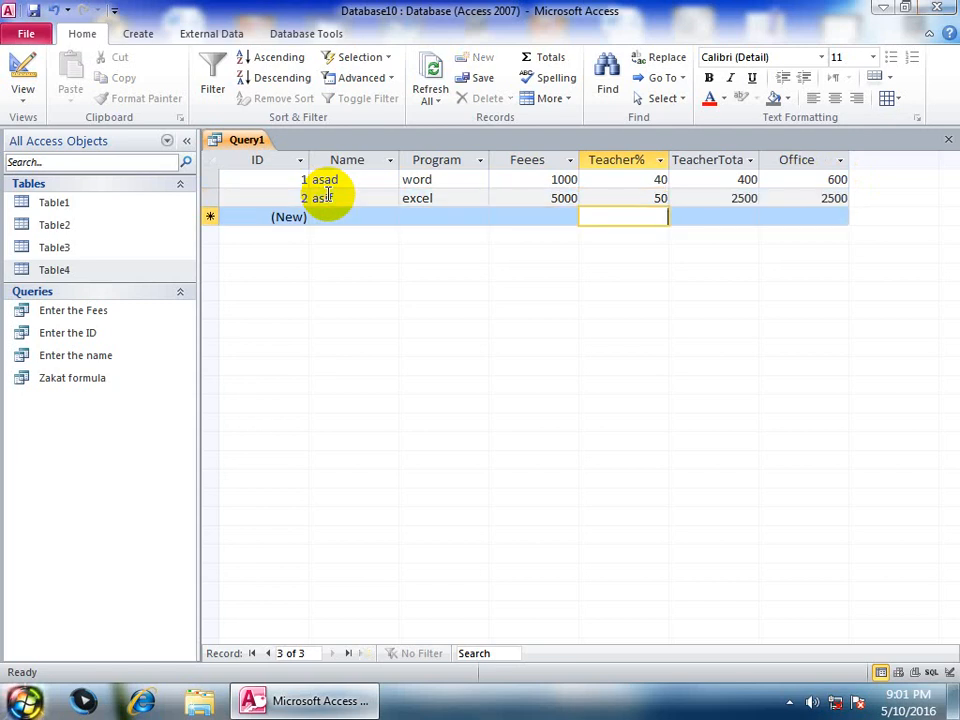